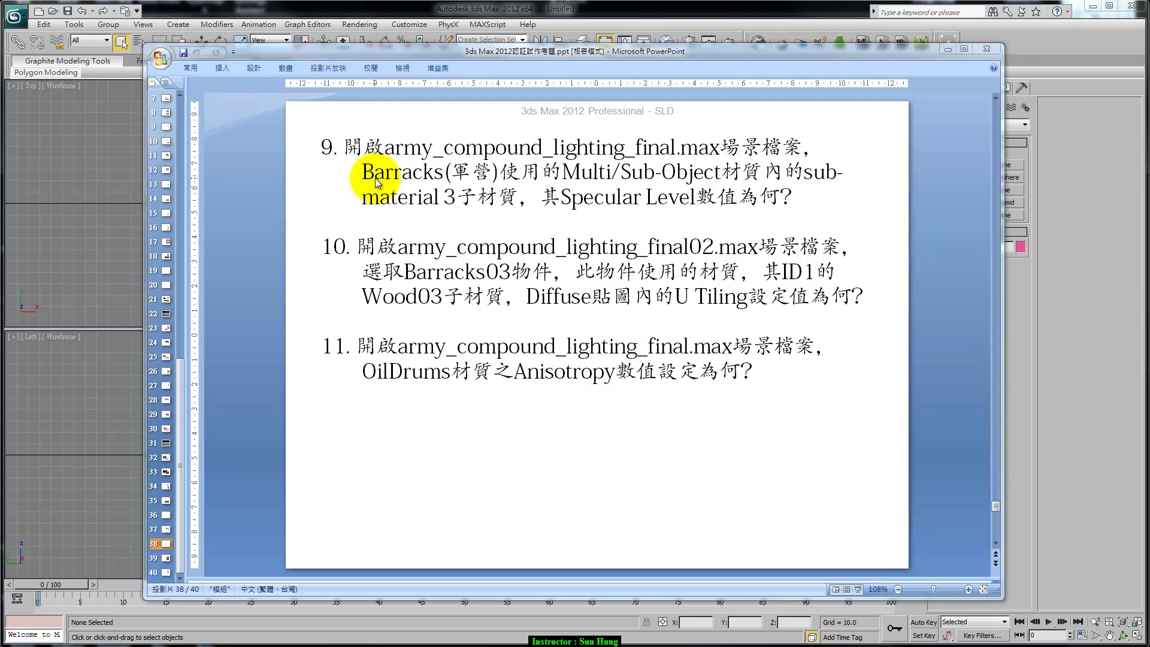
# Step: Bring 3ds Max to the front over the PowerPoint exam slide
pyautogui.click(1030, 335)
# Step: Load army_compound_lighting_final.max from Recent Files and dismiss the gamma mismatch warning
pyautogui.click(695, 309)
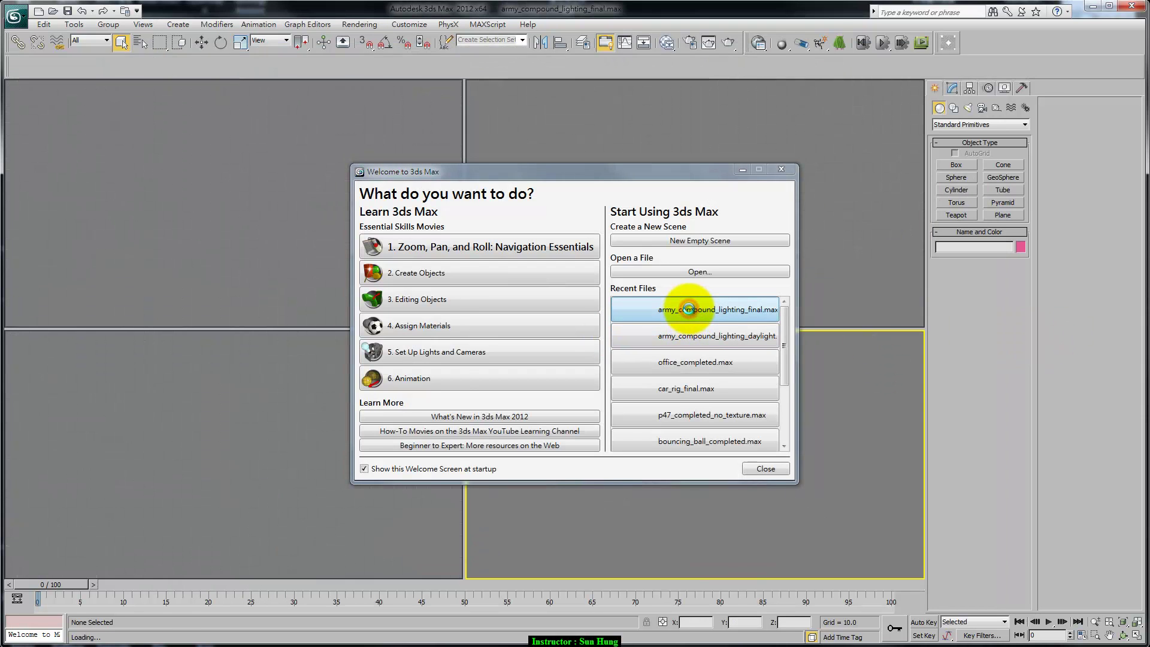
pyautogui.click(570, 426)
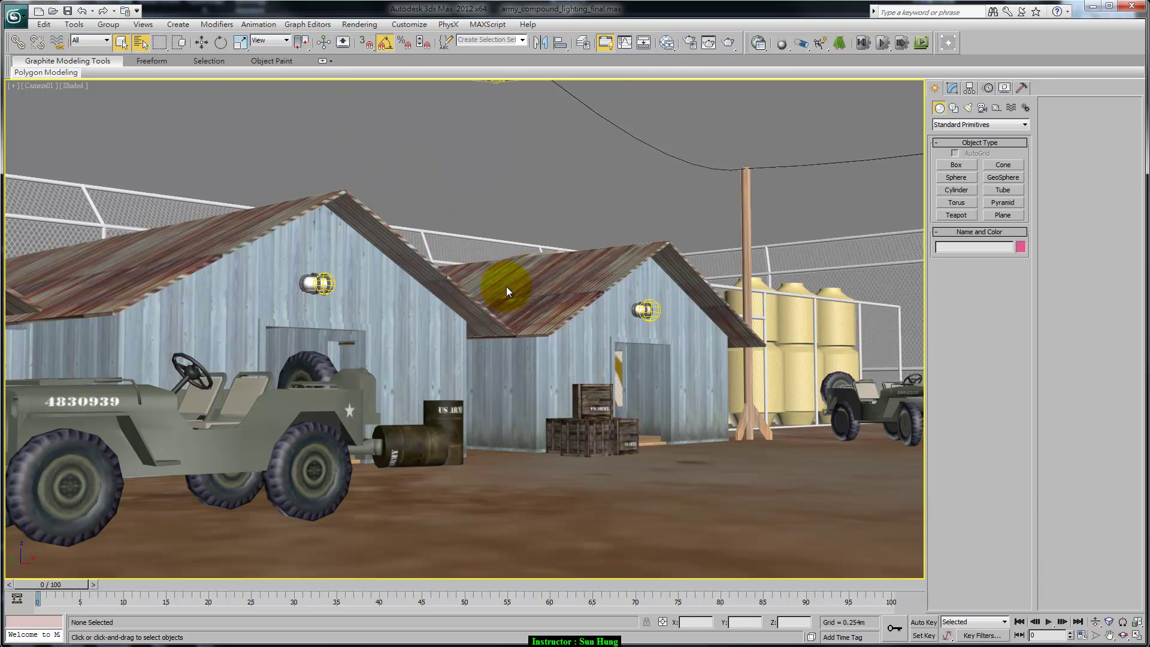
# Step: Select Barracks01 from the scene object list and isolate it with Alt+Q
pyautogui.press('h')
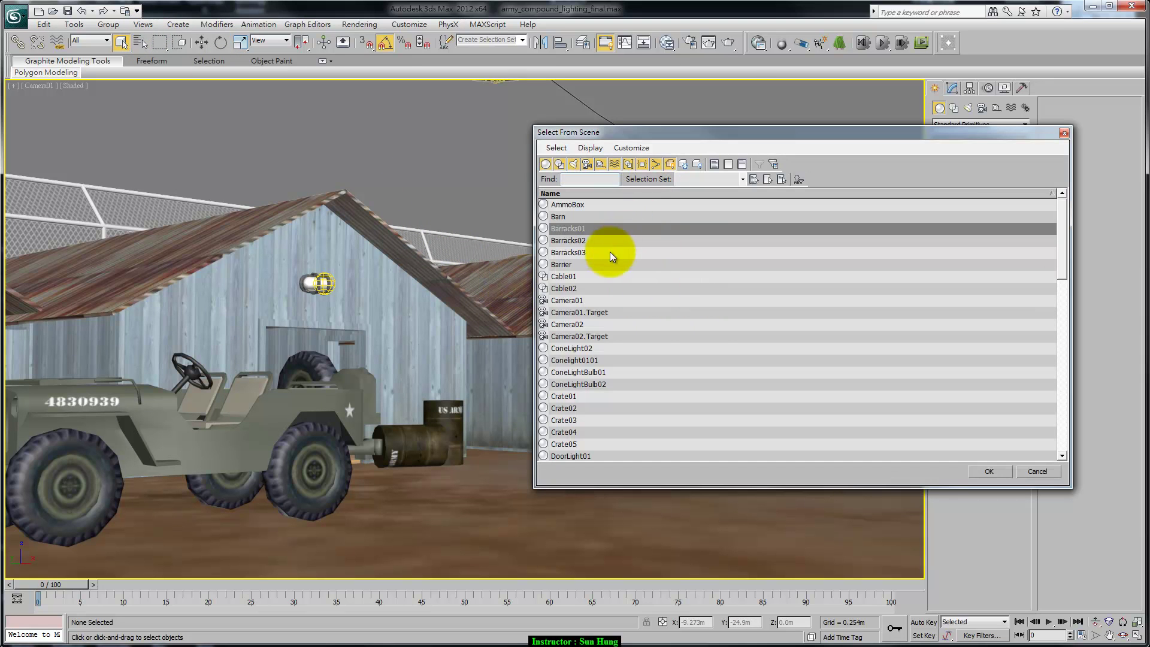
pyautogui.click(577, 232)
pyautogui.click(584, 253)
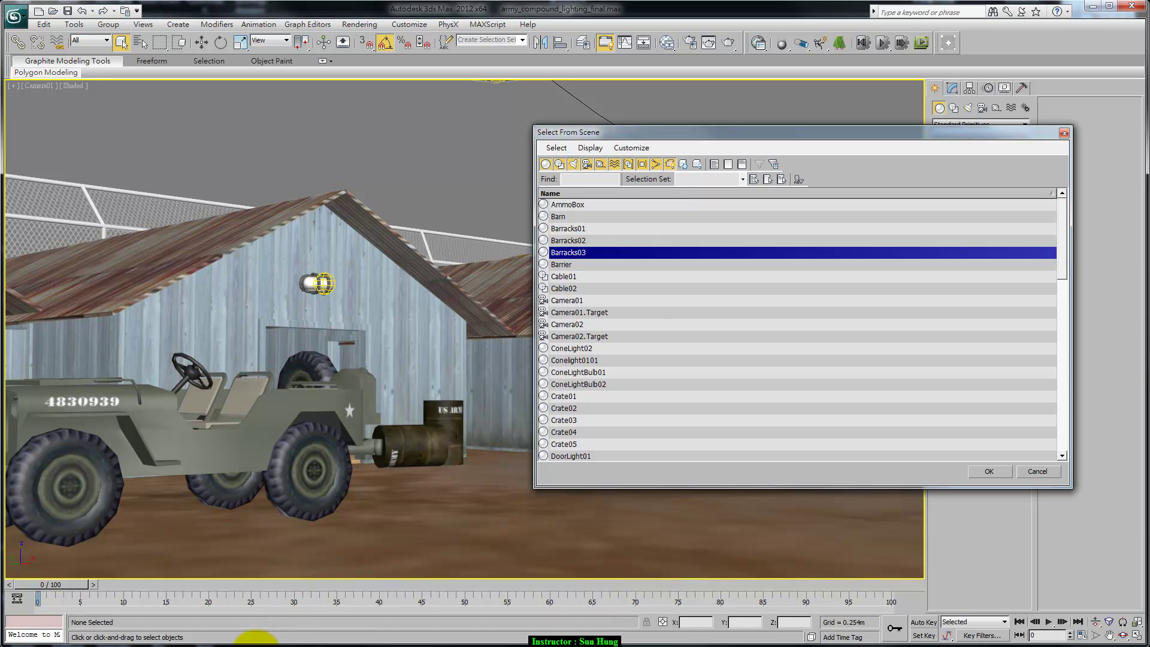
pyautogui.click(221, 620)
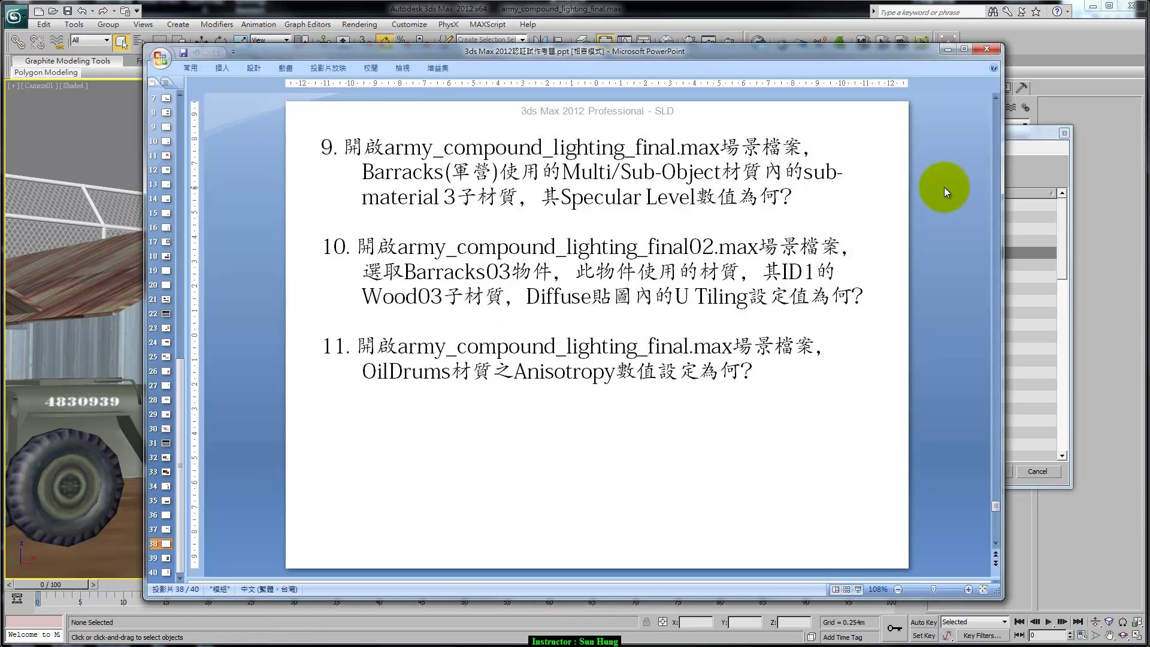
pyautogui.click(1028, 173)
pyautogui.click(614, 229)
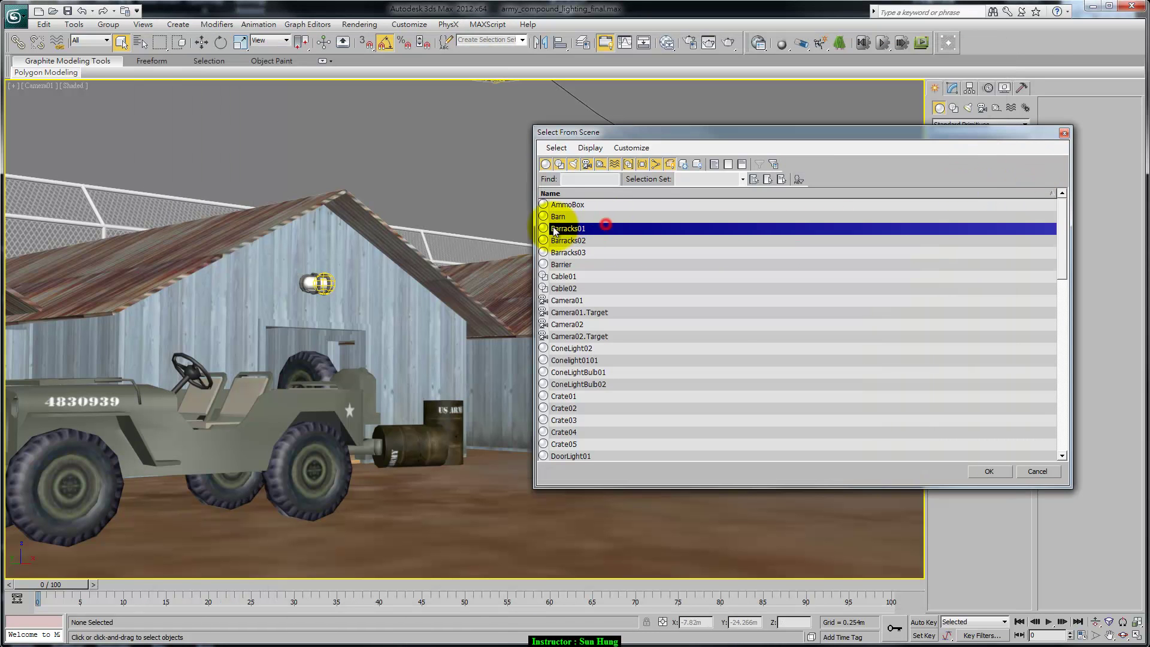
pyautogui.click(987, 471)
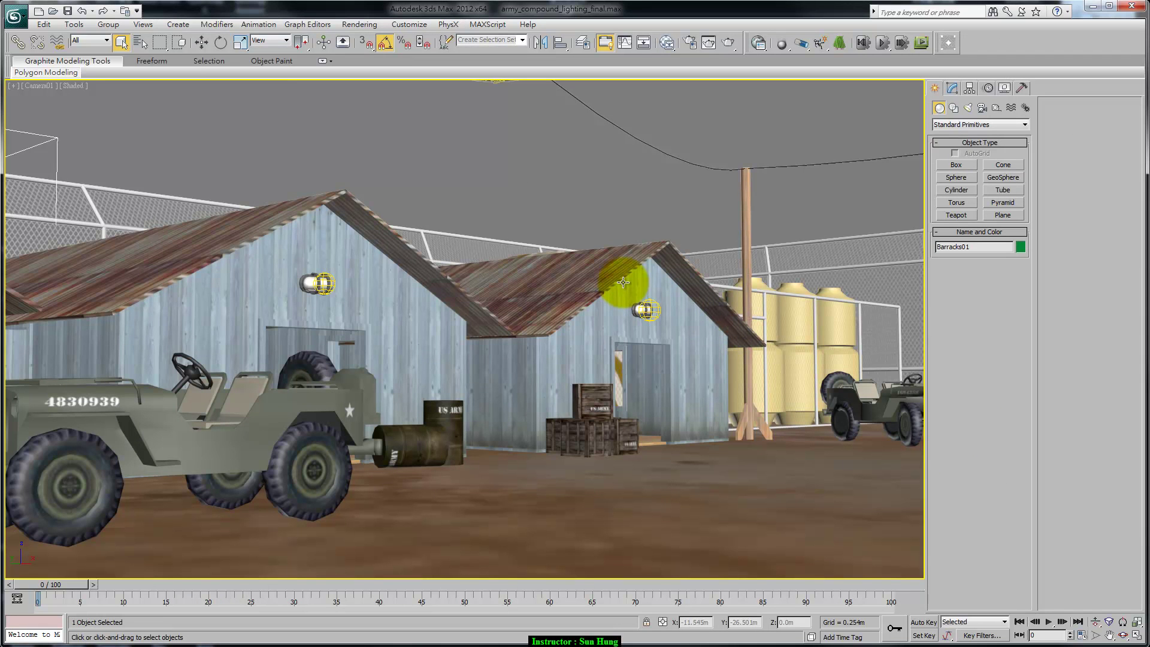
pyautogui.hotkey('alt', 'q')
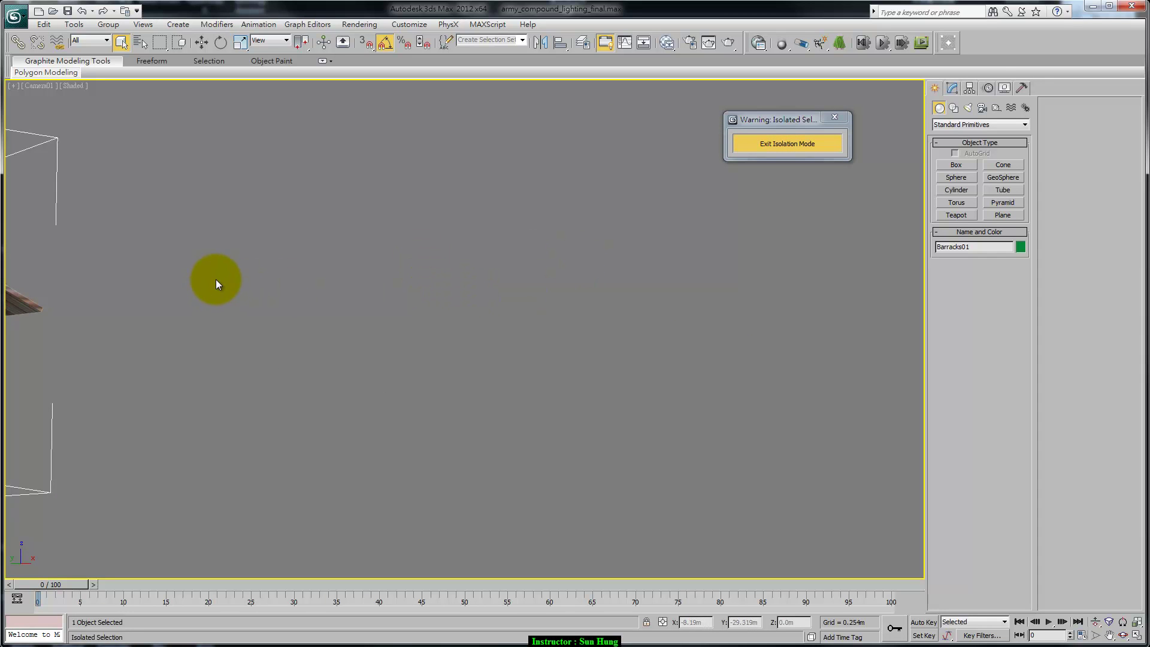
# Step: Show four viewports, make the camera view Perspective, and frame and orbit Barracks01
pyautogui.hotkey('alt', 'w')
pyautogui.click(685, 450)
pyautogui.press('p')
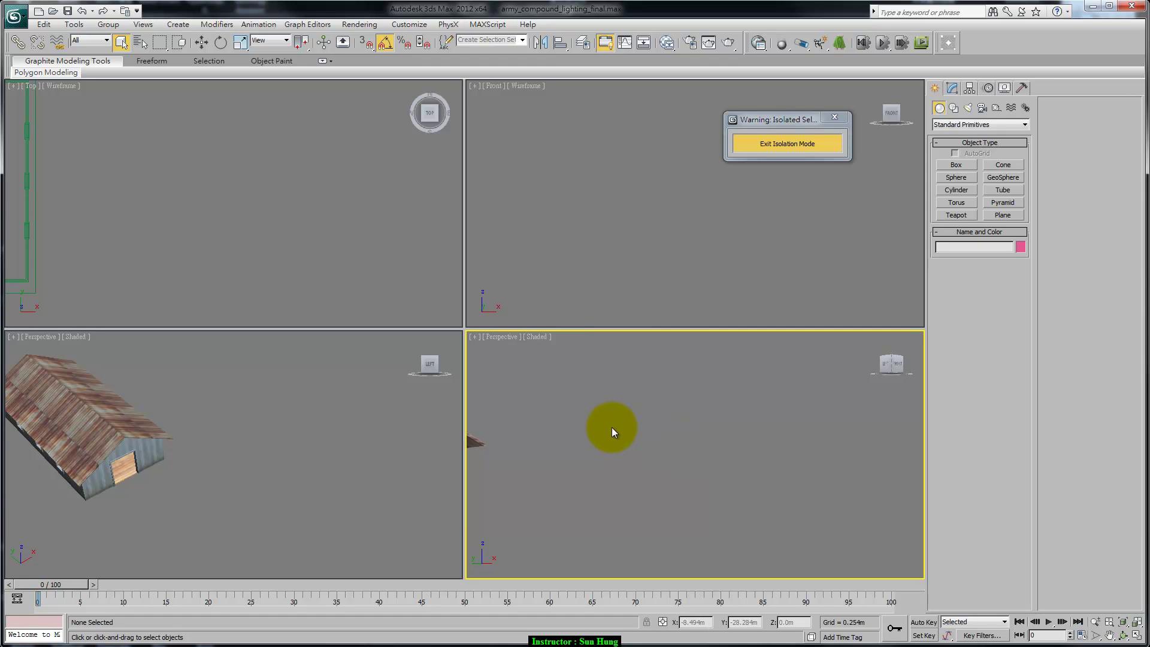
pyautogui.hotkey('ctrl', 'shift', 'z')
pyautogui.click(712, 460)
pyautogui.moveTo(699, 465)
pyautogui.keyDown('alt'); pyautogui.mouseDown(button='middle')
pyautogui.moveTo(743, 426)
pyautogui.moveTo(672, 450)
pyautogui.moveTo(809, 462)
pyautogui.moveTo(757, 475)
pyautogui.mouseUp(button='middle'); pyautogui.keyUp('alt')
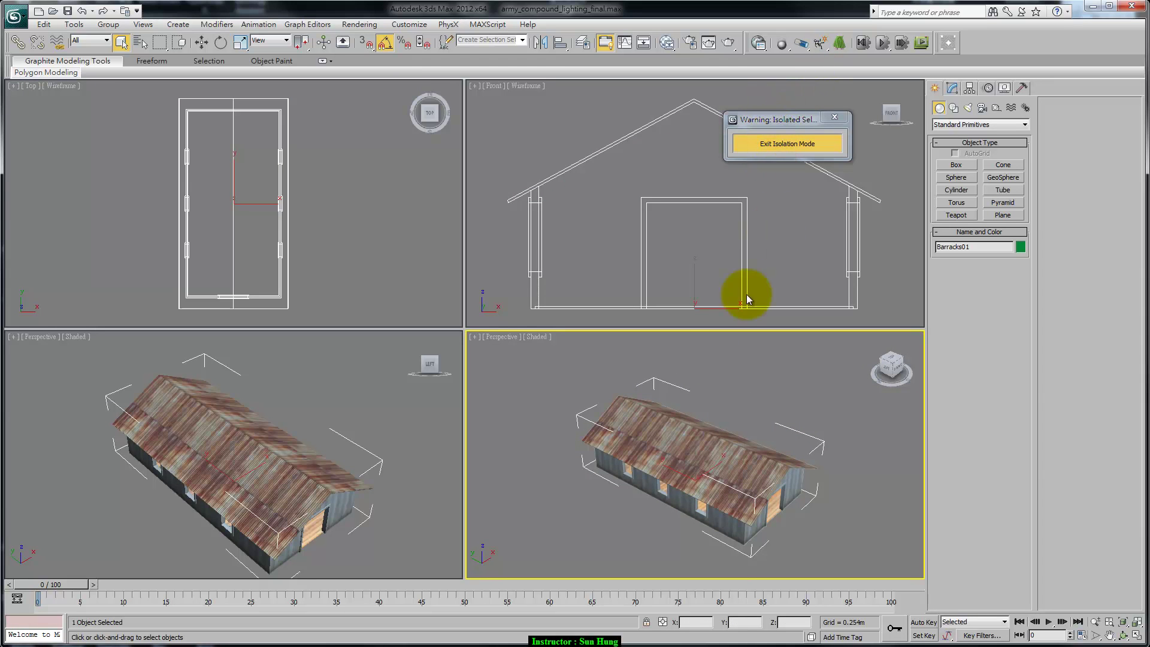
pyautogui.click(665, 47)
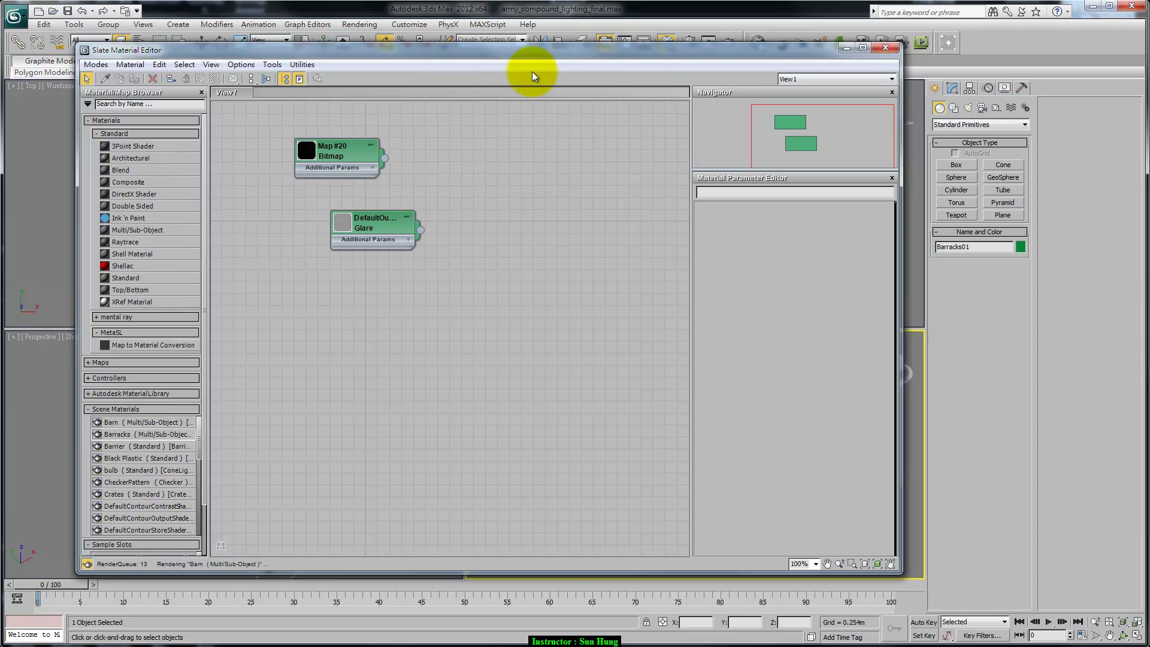
# Step: Pick the barracks building's material into the Slate editor with the eyedropper
pyautogui.moveTo(651, 51); pyautogui.dragTo(595, 39)
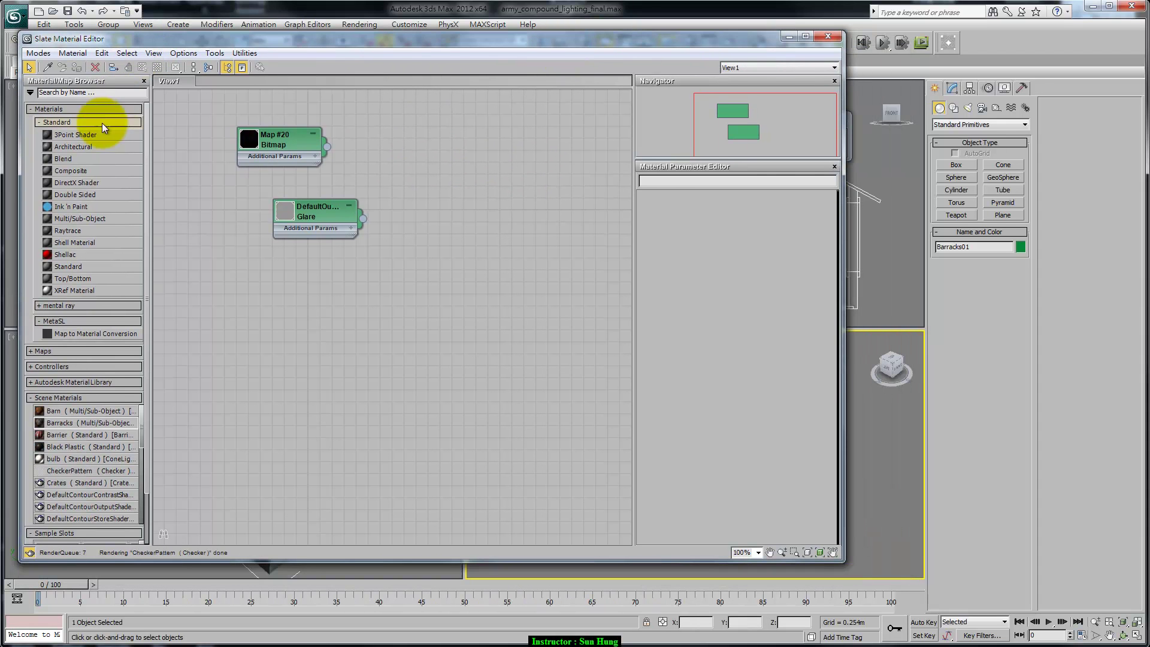
pyautogui.click(48, 67)
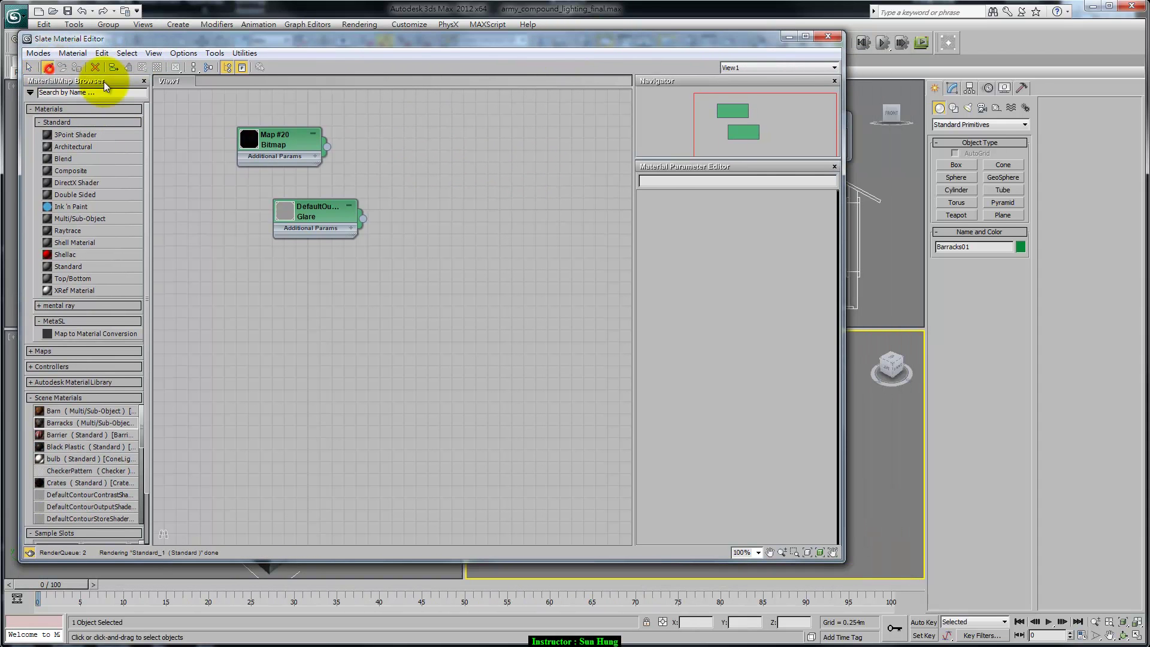
pyautogui.click(848, 183)
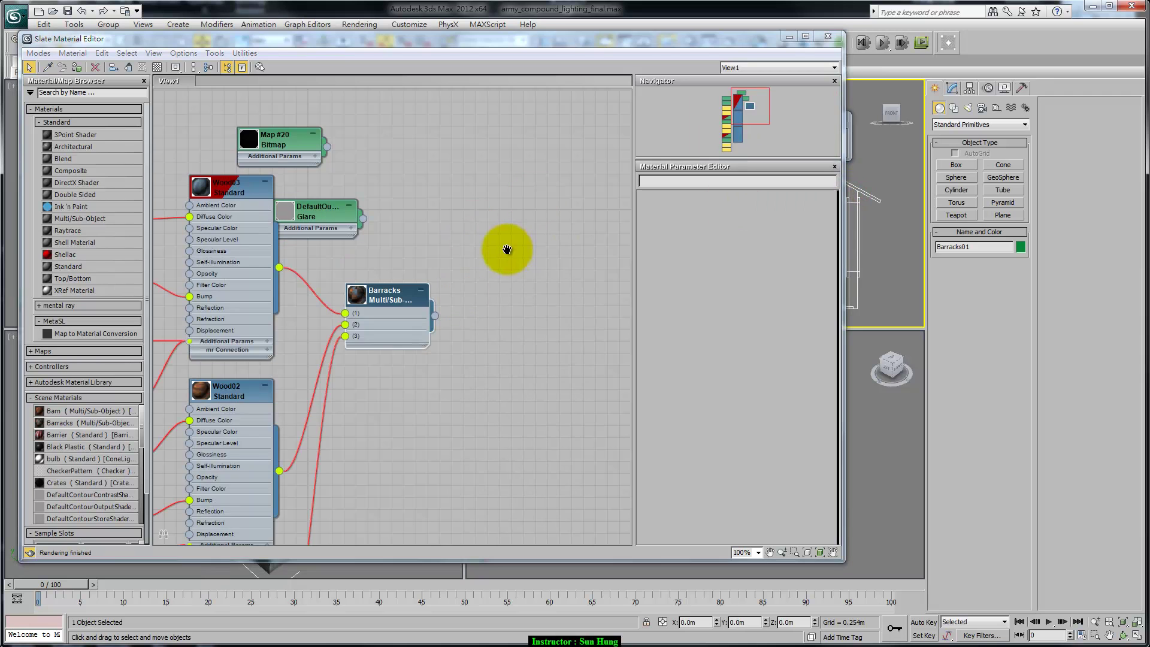
pyautogui.moveTo(507, 250); pyautogui.dragTo(608, 195, button='middle')
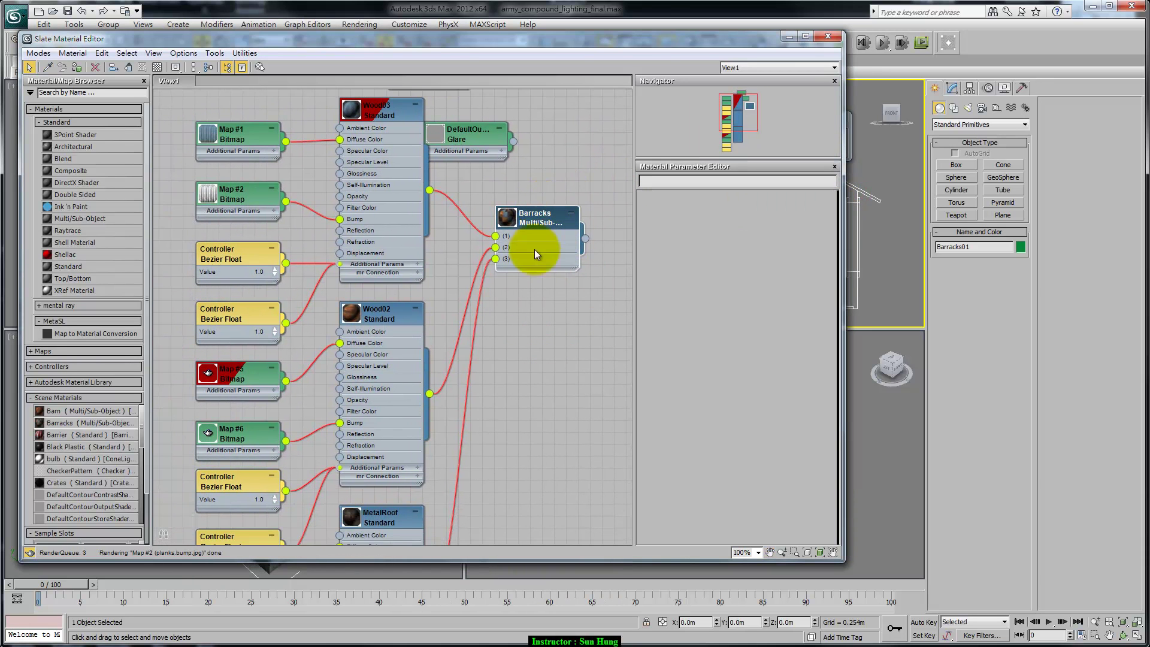
# Step: Check question 9's sub-material 3 on the exam slide, then pan to the Barracks node
pyautogui.click(211, 641)
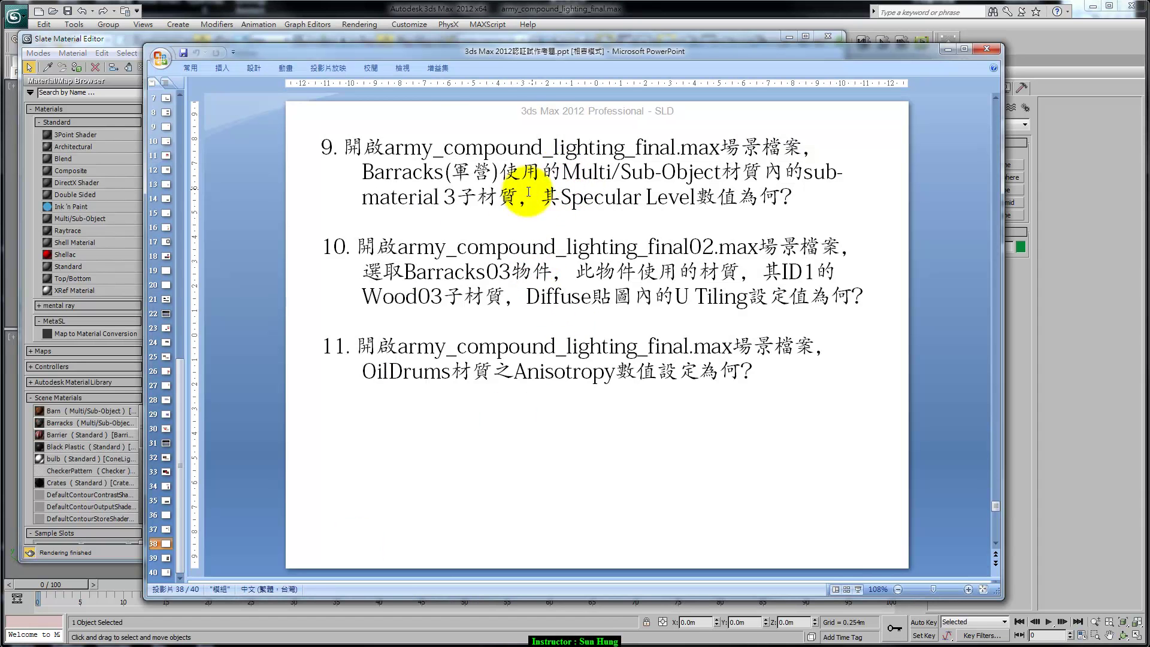
pyautogui.click(458, 197)
pyautogui.keyDown('shift'); pyautogui.click(407, 195); pyautogui.keyUp('shift')
pyautogui.click(1092, 370)
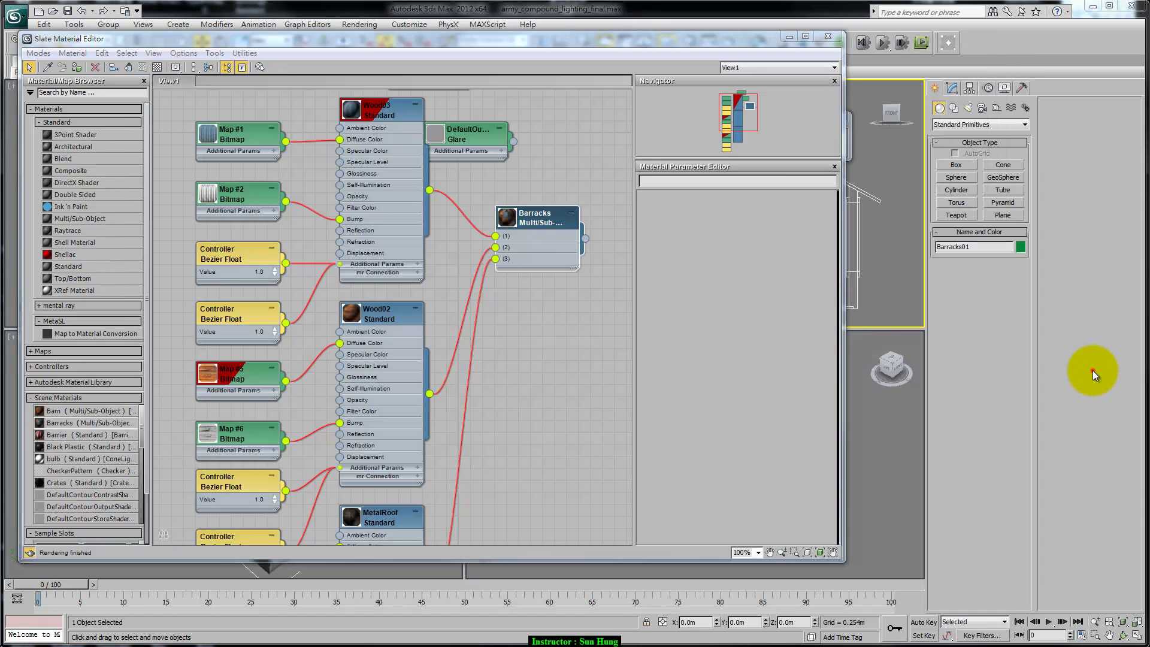
pyautogui.moveTo(533, 420); pyautogui.dragTo(540, 370, button='middle')
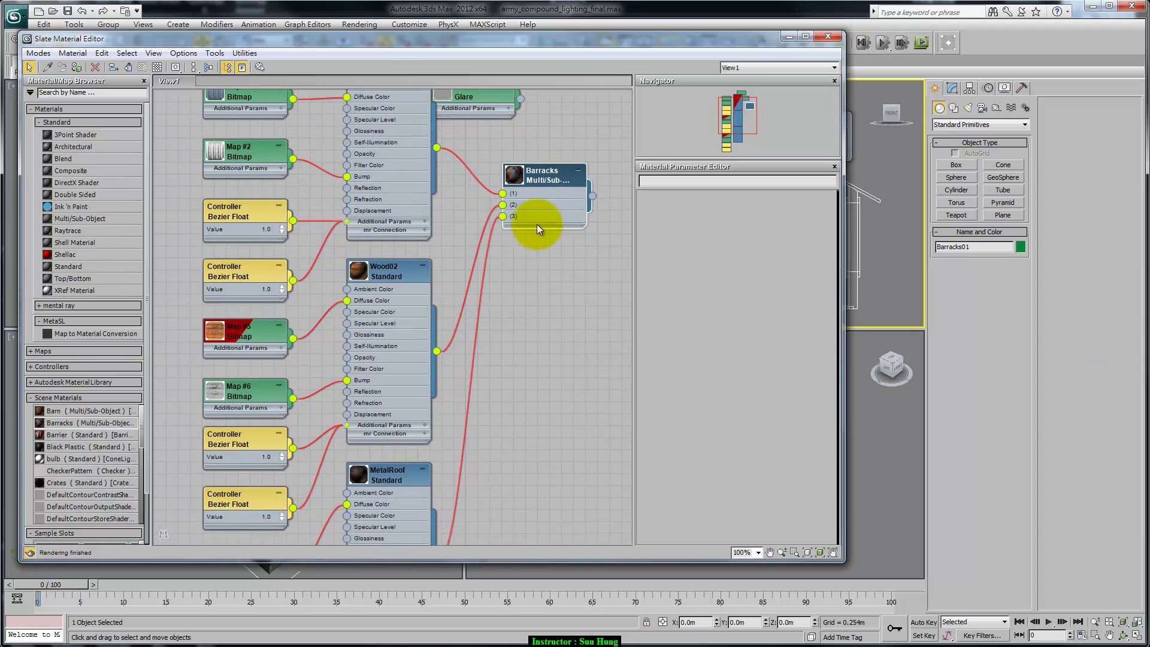
# Step: Open the Barracks material's sub-material 3, MetalRoof, and read its Specular Level of 21
pyautogui.doubleClick(540, 176)
pyautogui.moveTo(547, 334); pyautogui.dragTo(548, 159, button='middle')
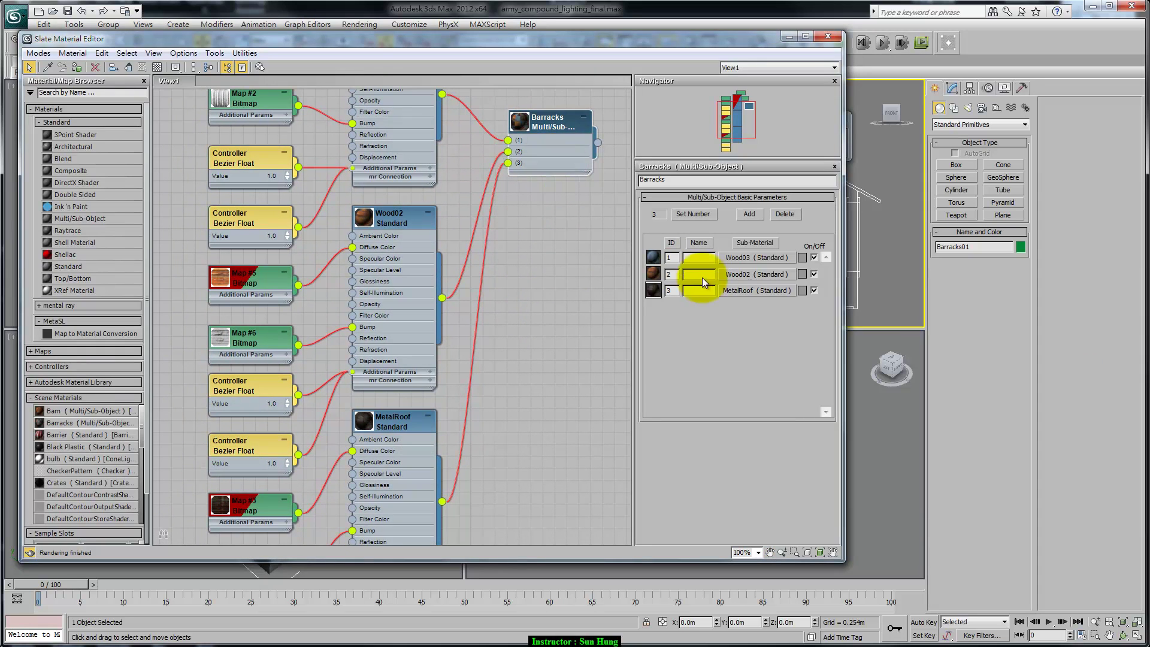
pyautogui.click(739, 293)
pyautogui.scroll(5, 806, 255)
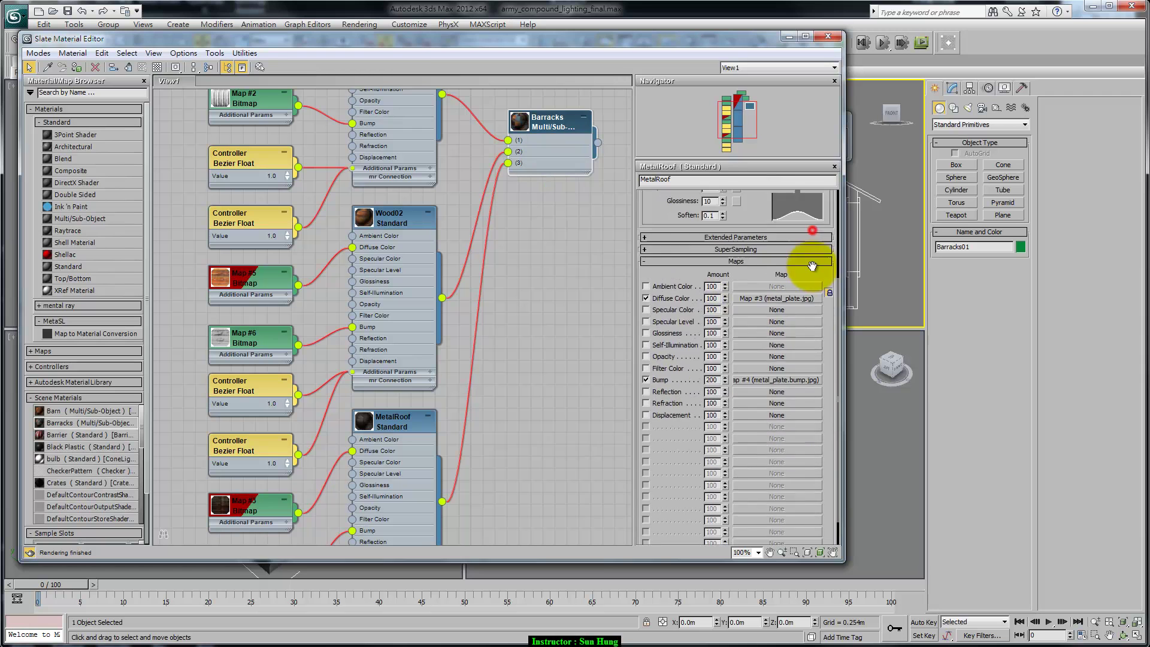
pyautogui.click(710, 314)
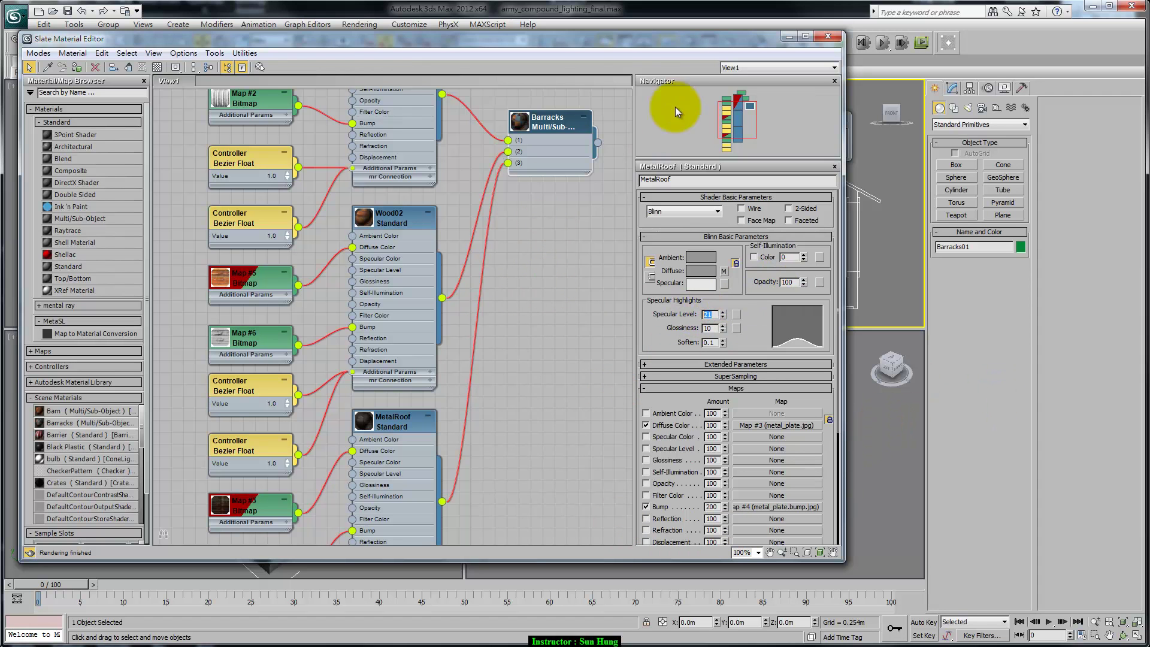
pyautogui.moveTo(689, 34); pyautogui.dragTo(690, 36)
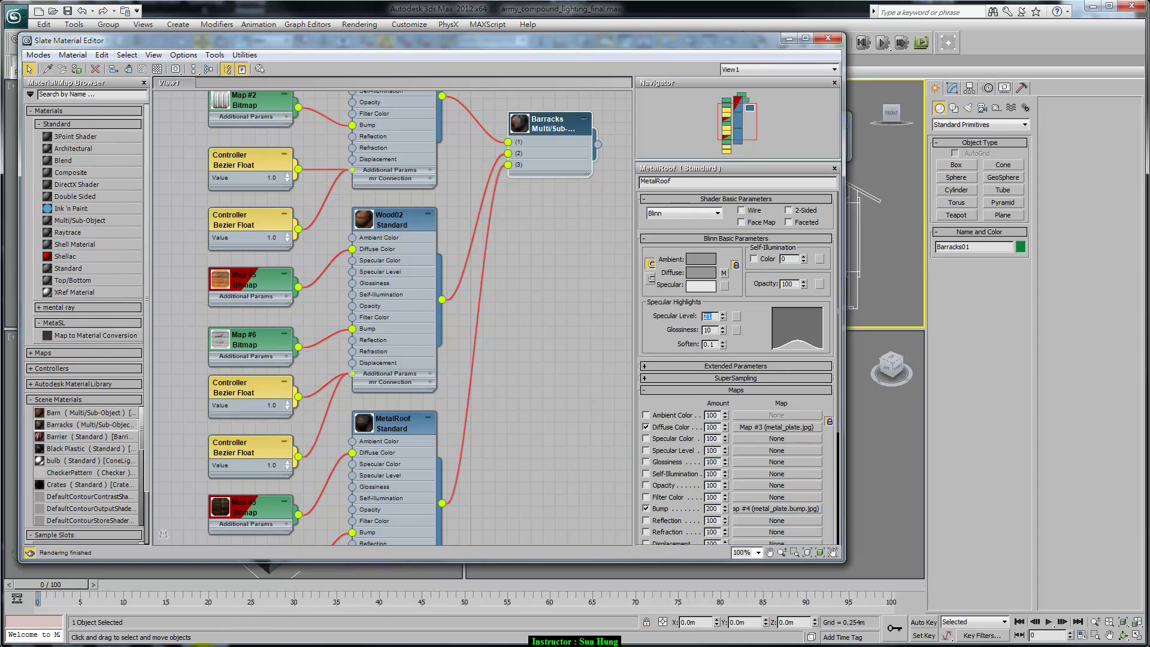
pyautogui.click(180, 638)
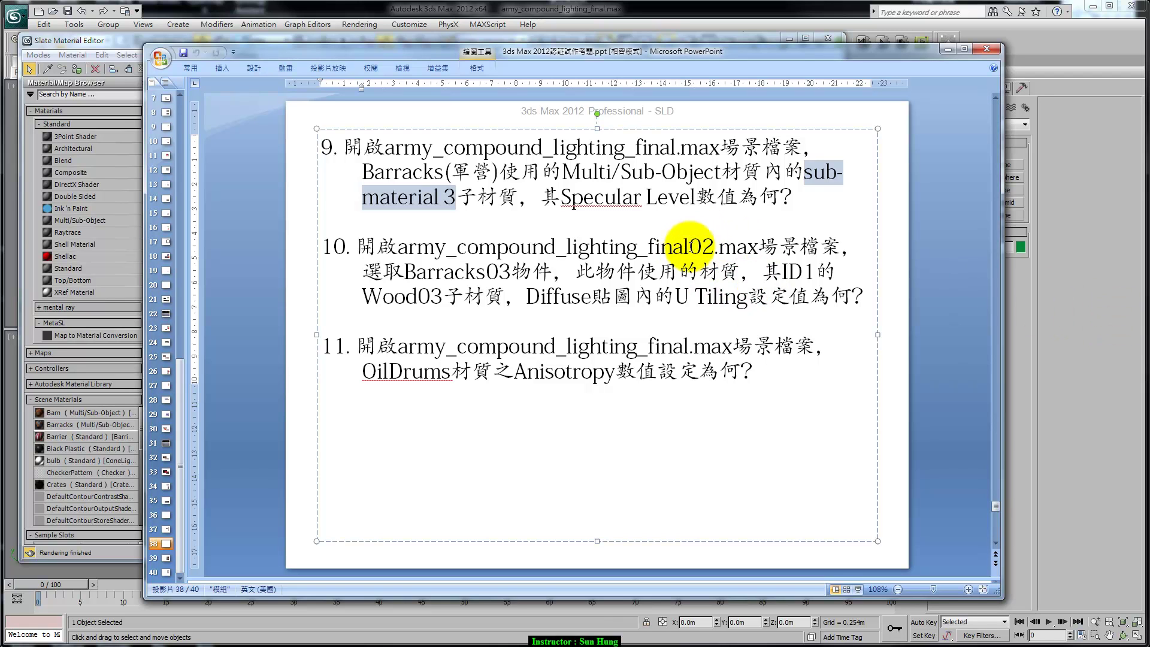
# Step: Review question 10's final02, Barracks03 and ID1 details, then return to 3ds Max
pyautogui.moveTo(689, 247); pyautogui.dragTo(706, 242)
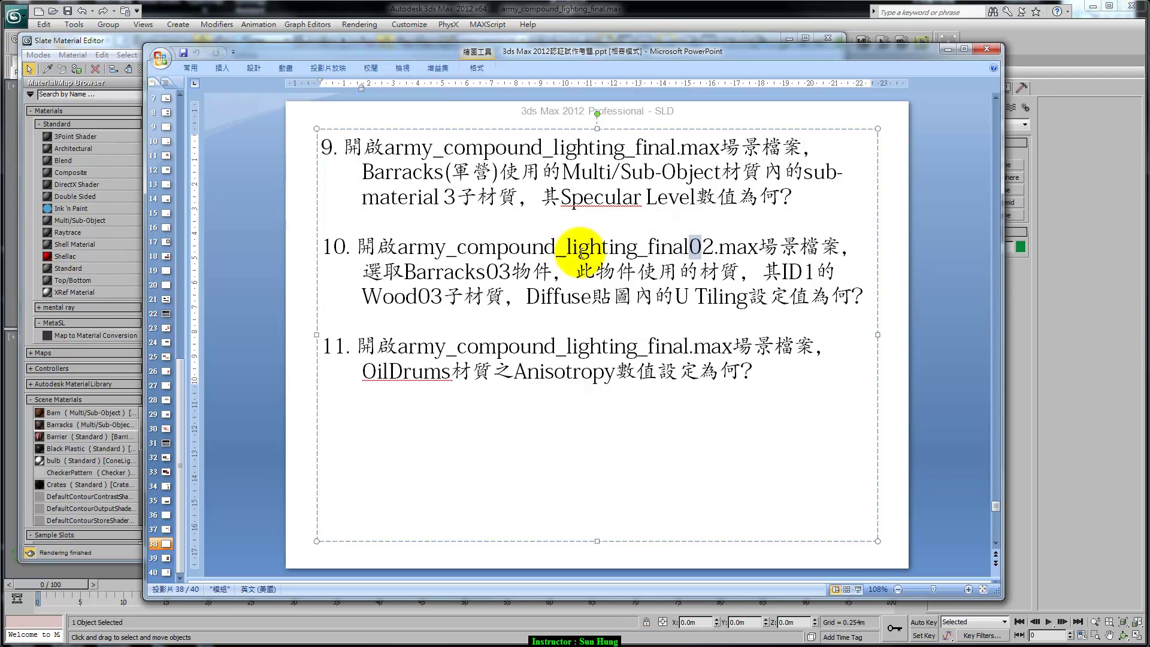
pyautogui.moveTo(402, 273); pyautogui.dragTo(511, 274)
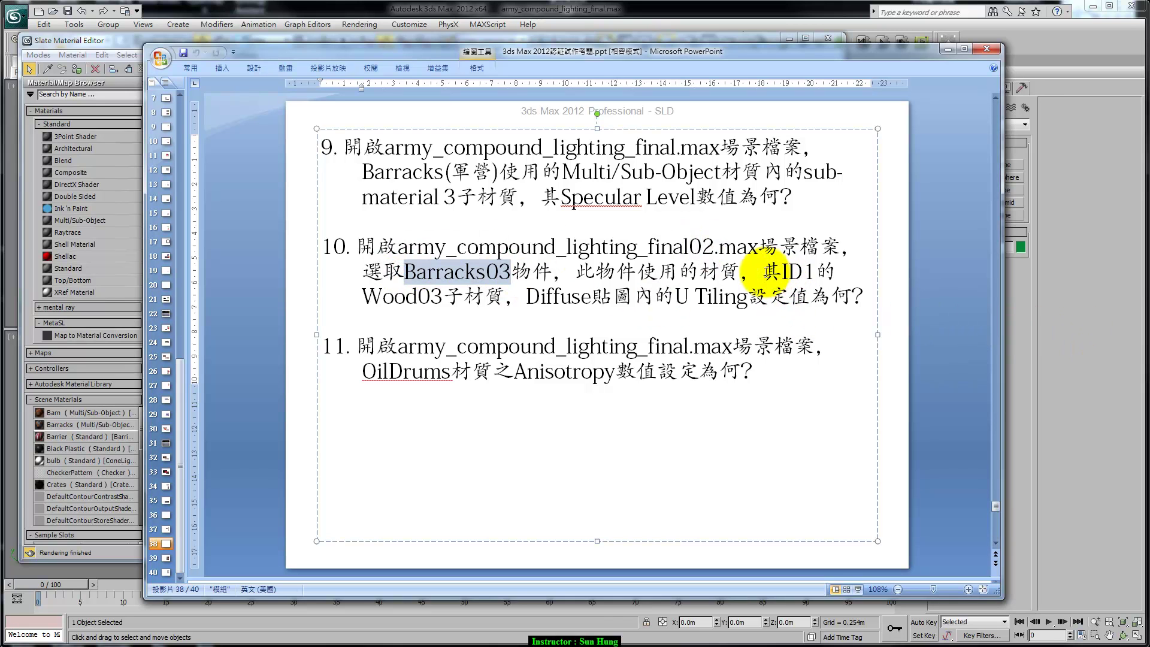
pyautogui.moveTo(816, 271); pyautogui.dragTo(789, 272)
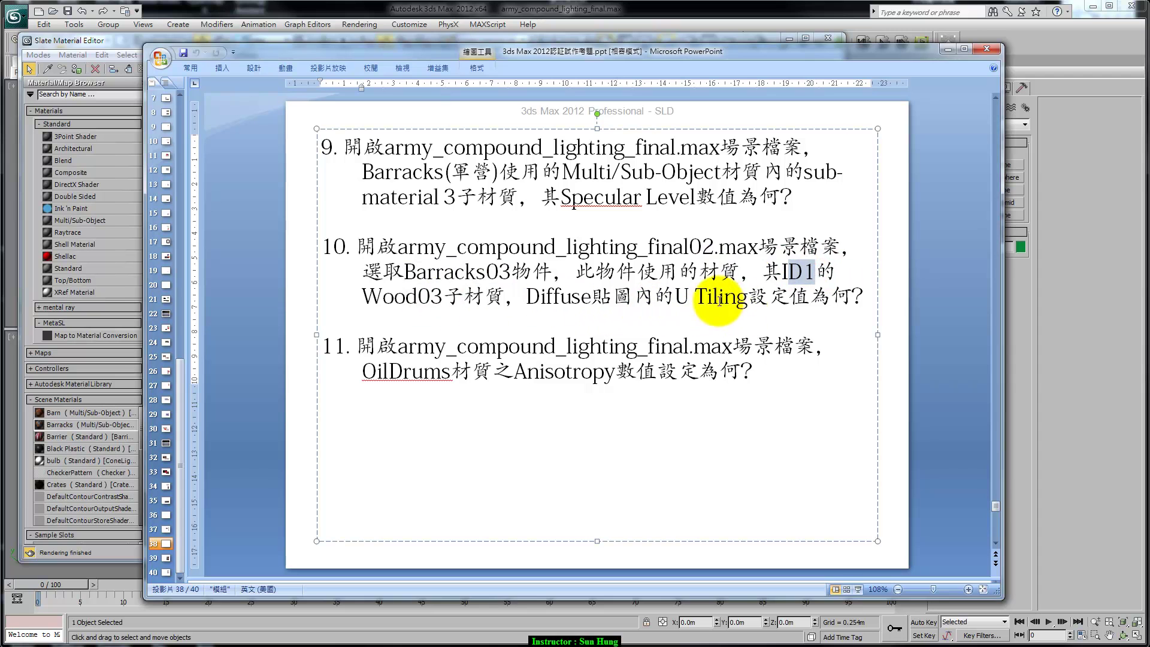
pyautogui.click(1059, 358)
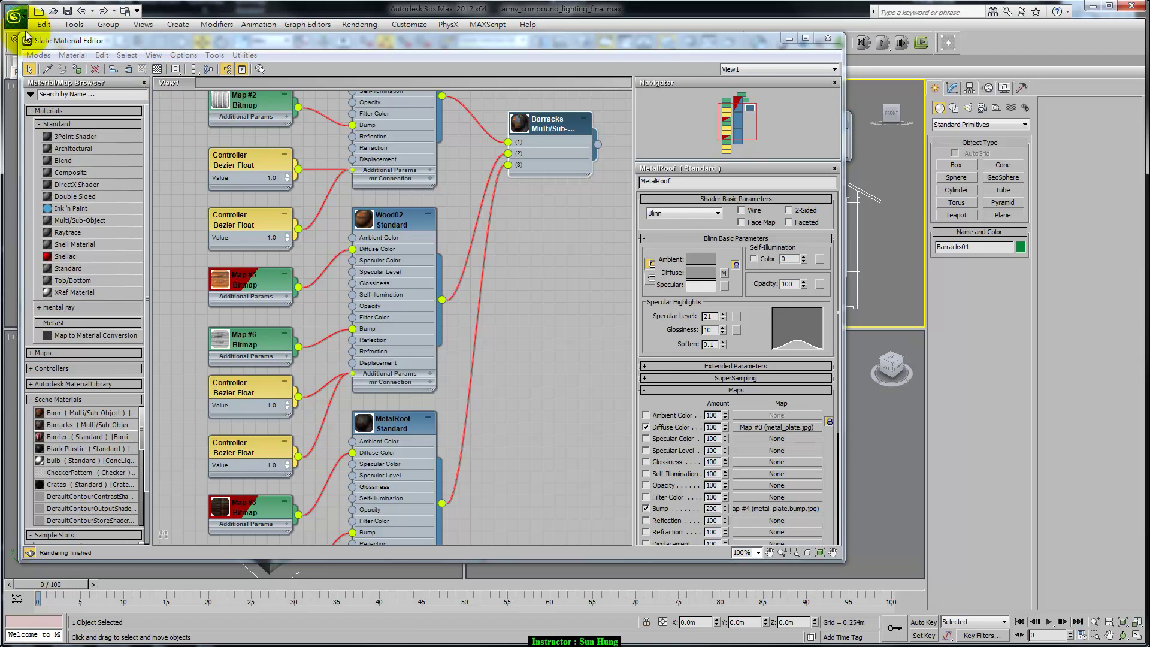
# Step: Open army_compound_lighting_final02.max, discarding changes to the current scene
pyautogui.click(15, 16)
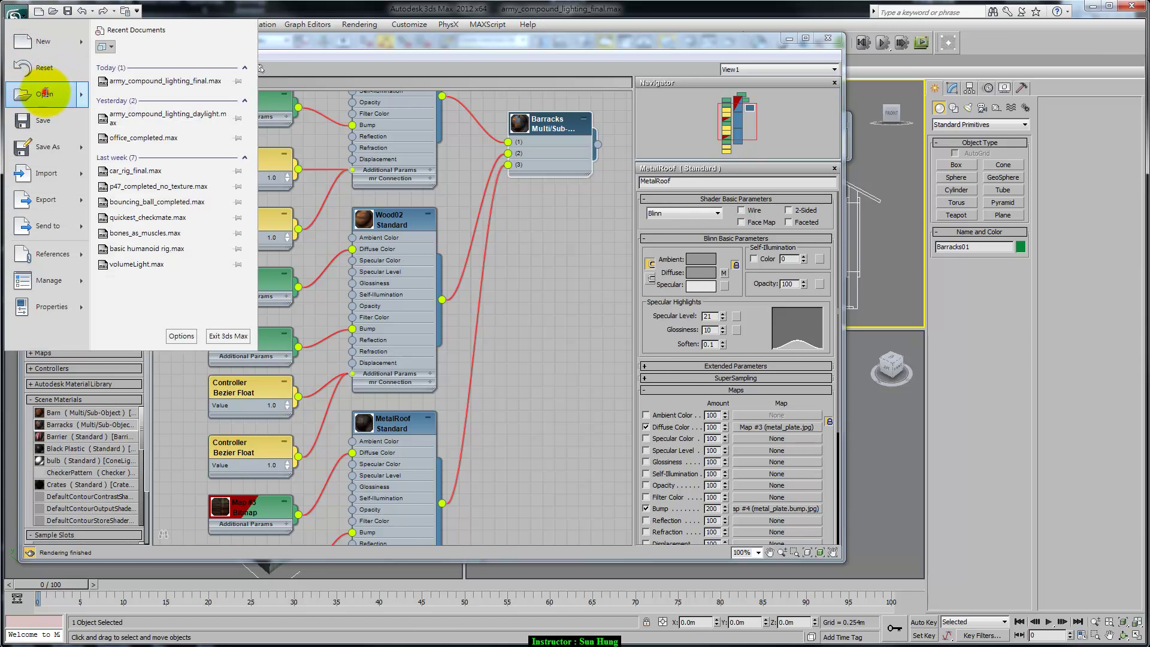
pyautogui.click(43, 91)
pyautogui.click(581, 369)
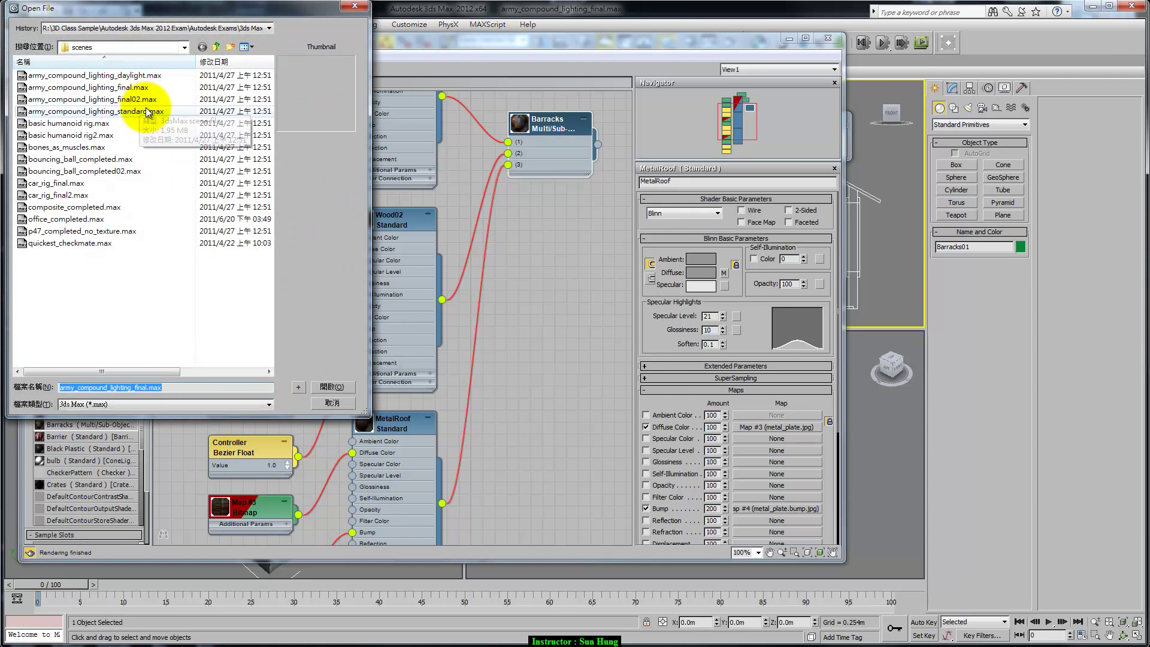
pyautogui.click(141, 99)
pyautogui.click(331, 387)
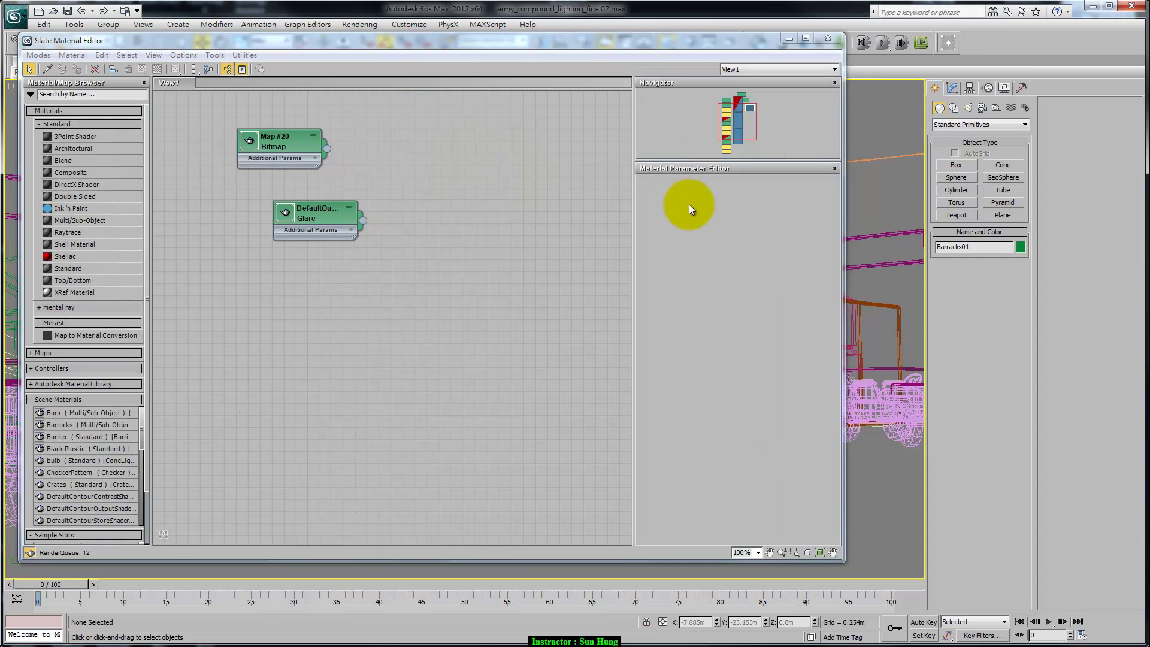
# Step: Delete the stray Map #20 Bitmap and Glare nodes from the Slate view
pyautogui.moveTo(383, 114); pyautogui.dragTo(258, 262)
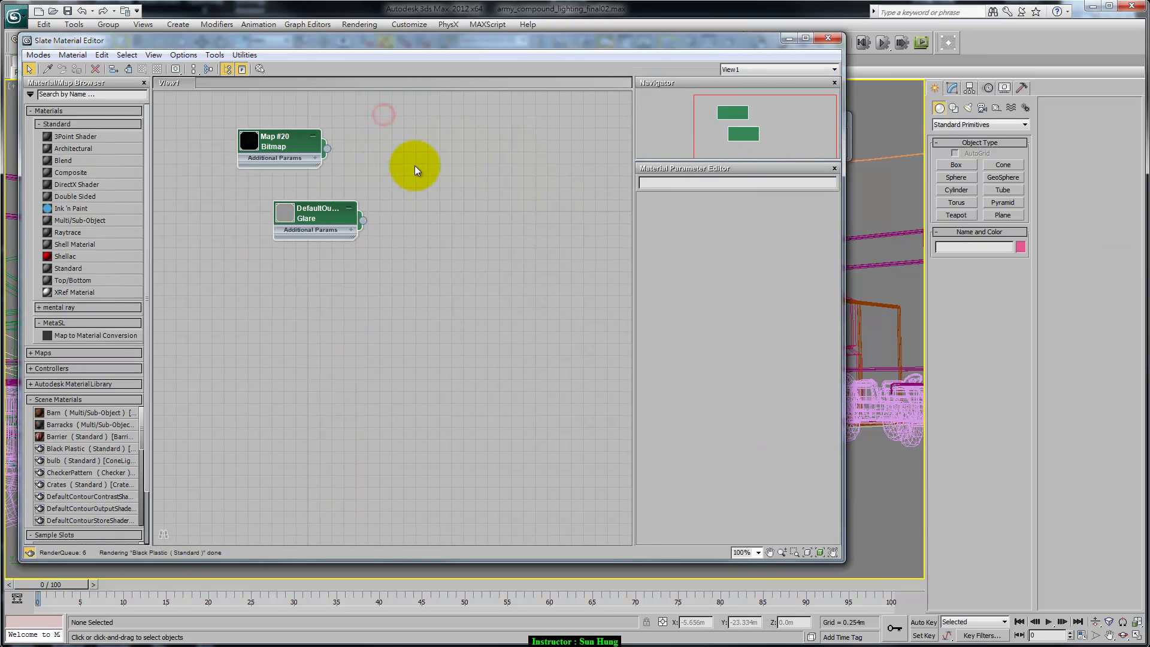
pyautogui.press('Delete')
pyautogui.click(789, 38)
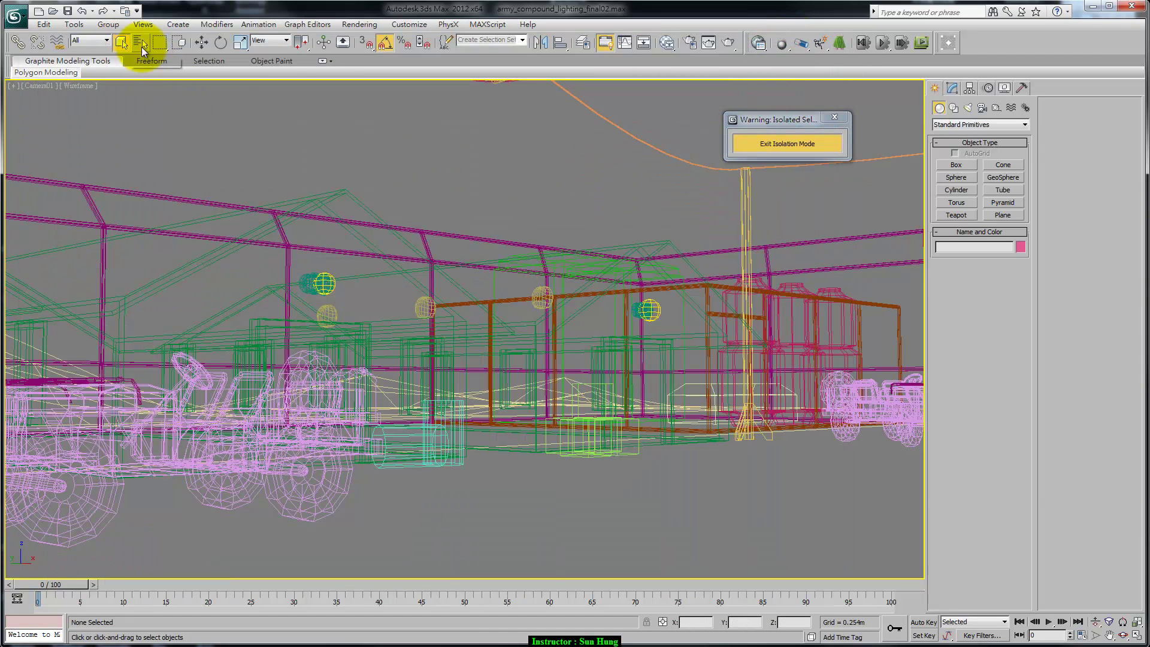
# Step: Select Barracks03 by name and isolate it in the viewport
pyautogui.click(142, 47)
pyautogui.click(568, 229)
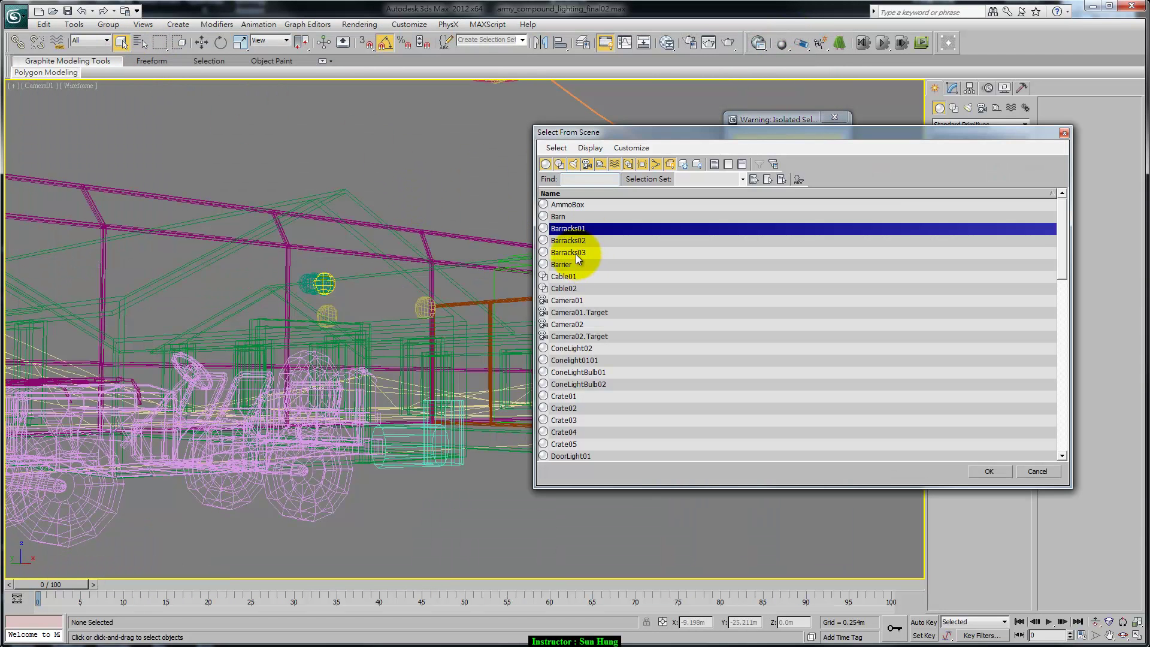
pyautogui.click(577, 253)
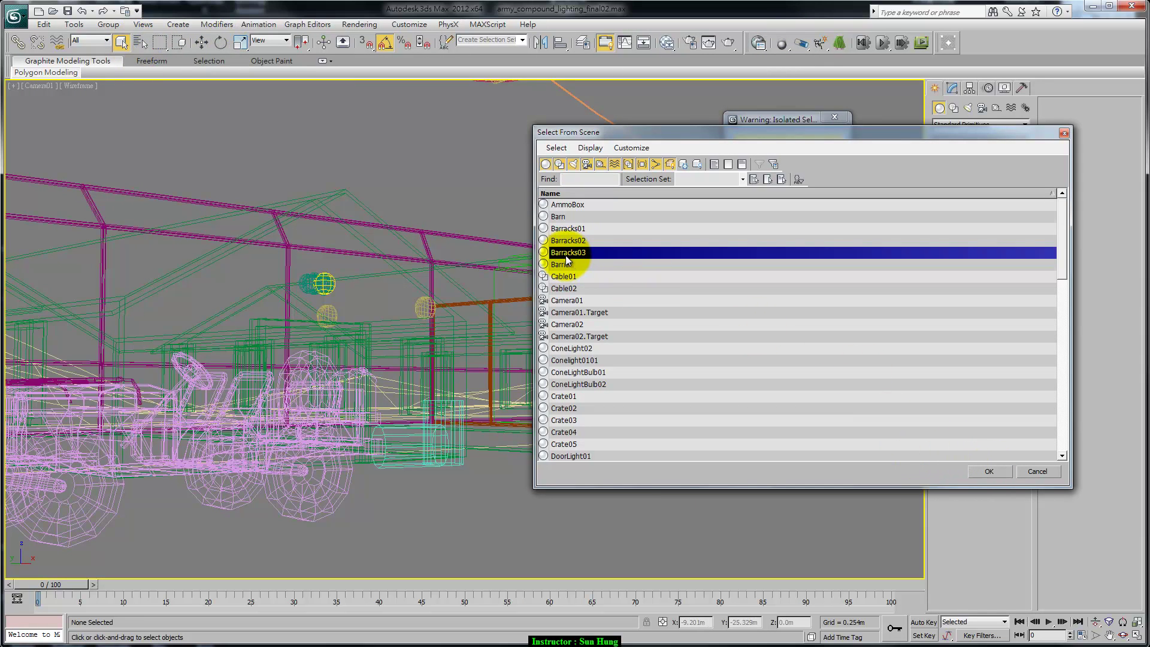
pyautogui.click(986, 474)
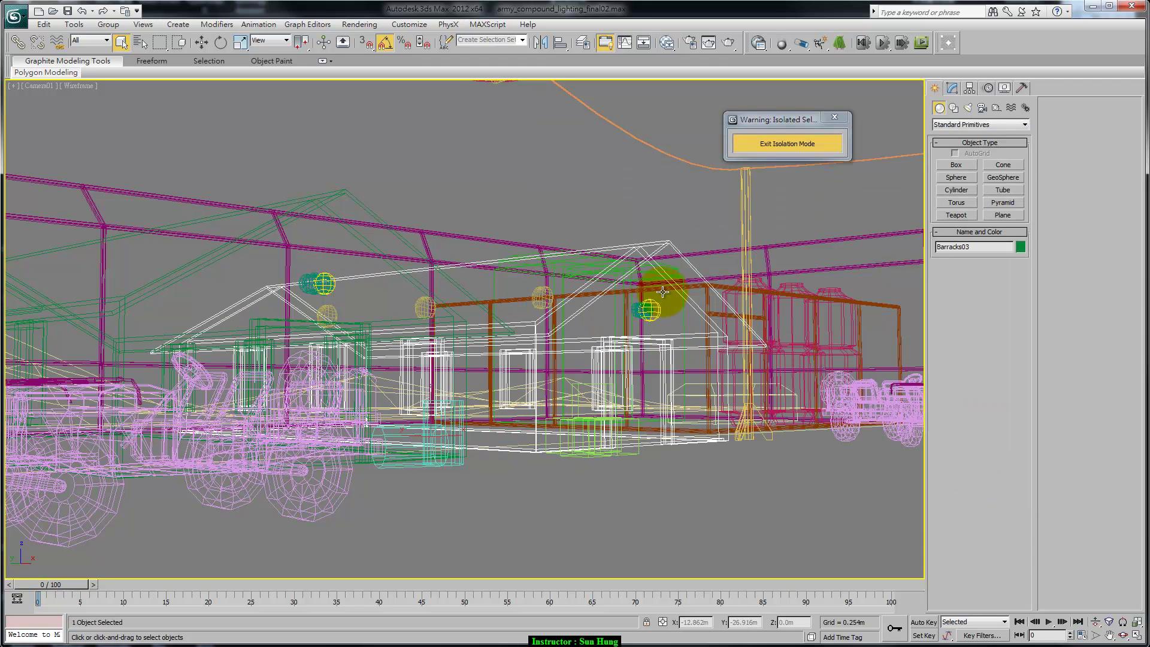
pyautogui.click(760, 145)
pyautogui.hotkey('alt', 'q')
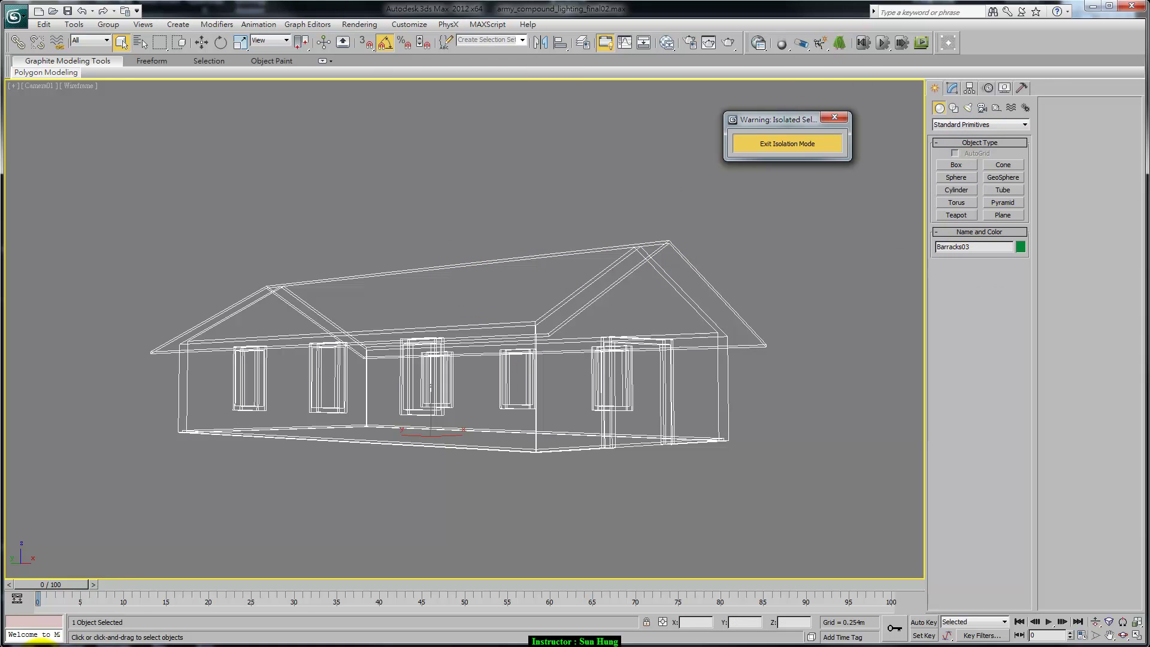
pyautogui.press('m')
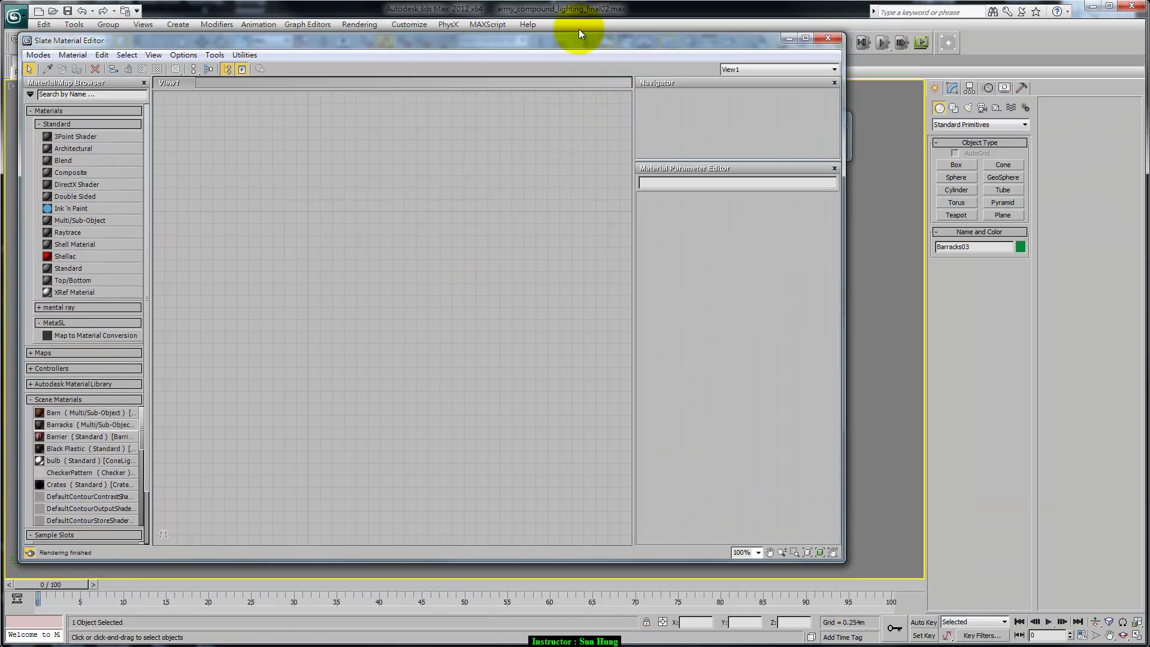
# Step: Pick Barracks03's material into the Slate node view with the eyedropper
pyautogui.moveTo(659, 42)
pyautogui.mouseDown()
pyautogui.moveTo(759, 43)
pyautogui.moveTo(972, 98)
pyautogui.mouseUp()
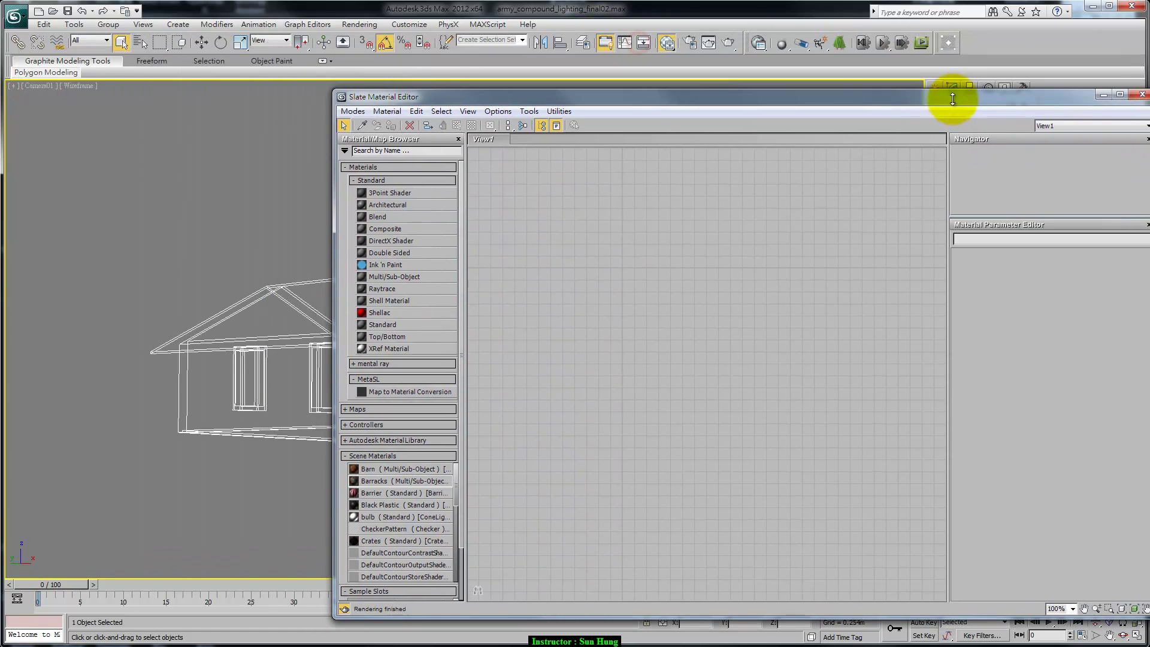
pyautogui.click(265, 289)
pyautogui.moveTo(732, 98); pyautogui.dragTo(462, 39)
pyautogui.hotkey('alt', 'Tab')
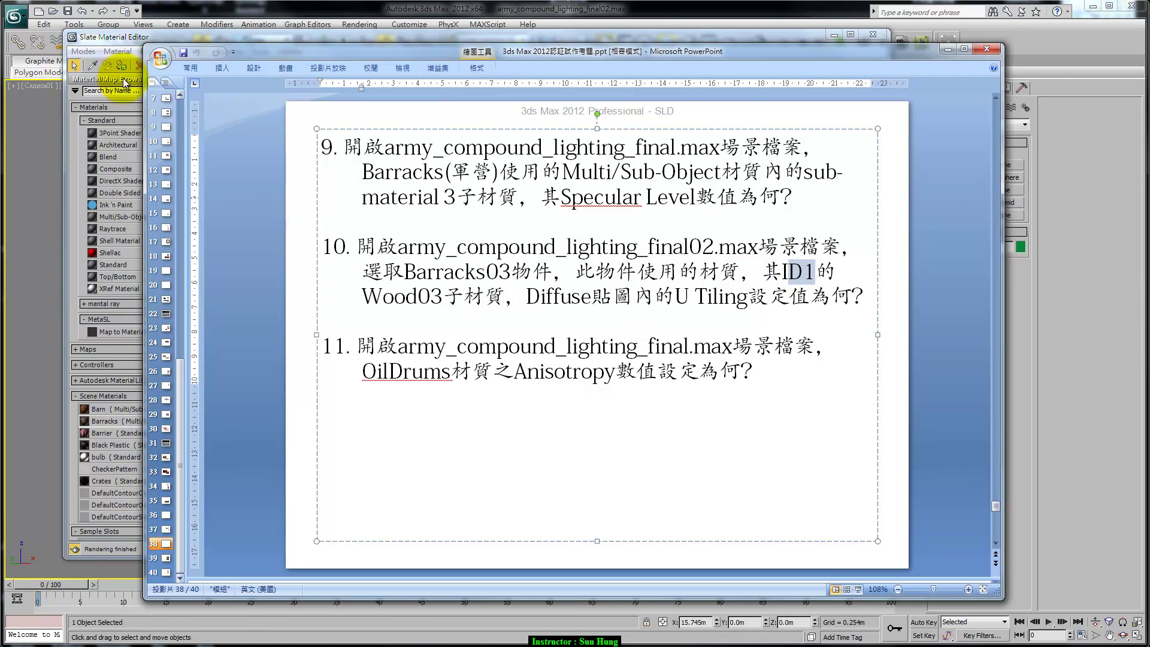
pyautogui.click(111, 45)
# Step: Show the Barracks material's parameters, then Wood03's maps with planks.jpg on Diffuse
pyautogui.click(426, 300)
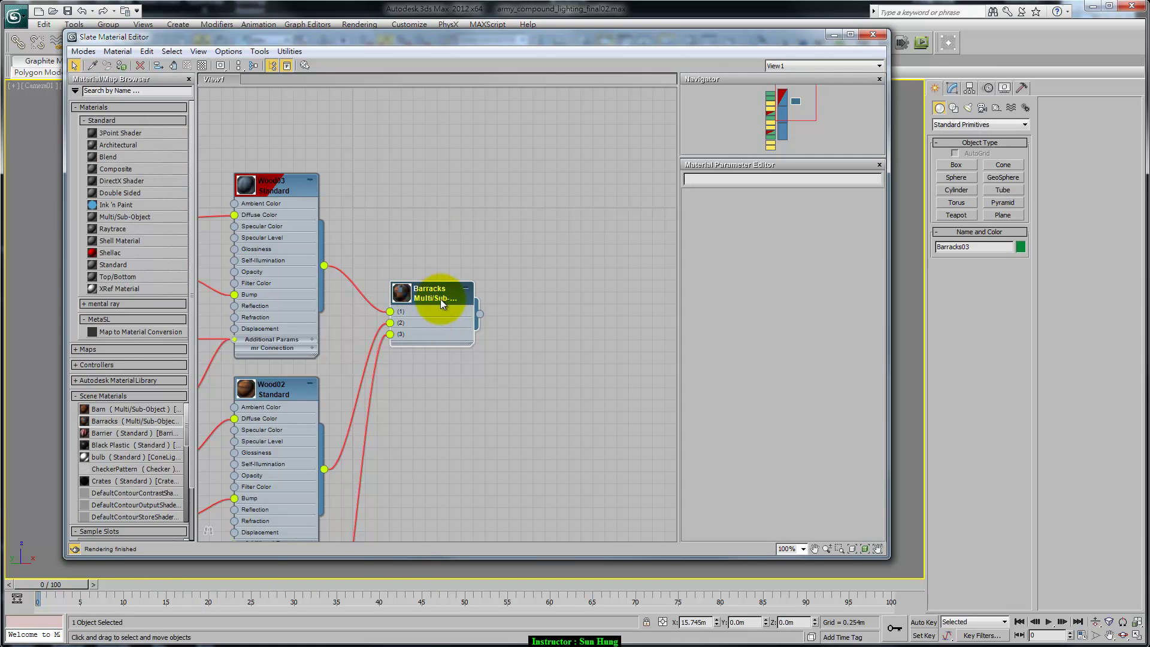
pyautogui.doubleClick(441, 300)
pyautogui.click(716, 257)
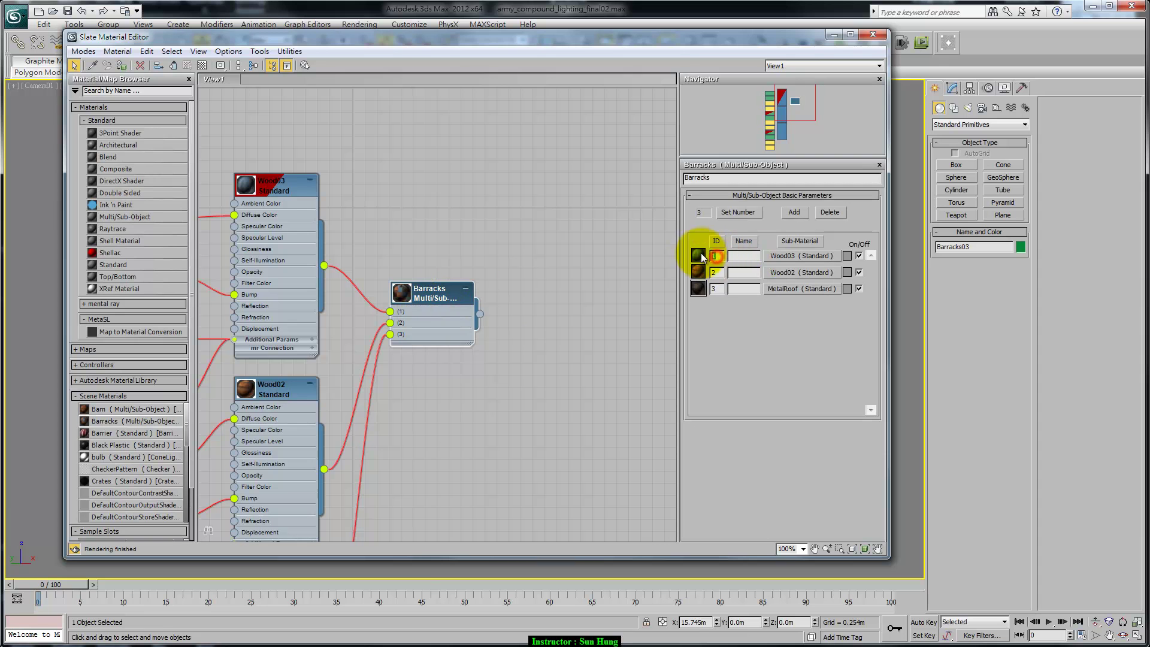
pyautogui.moveTo(286, 191); pyautogui.dragTo(453, 163, button='middle')
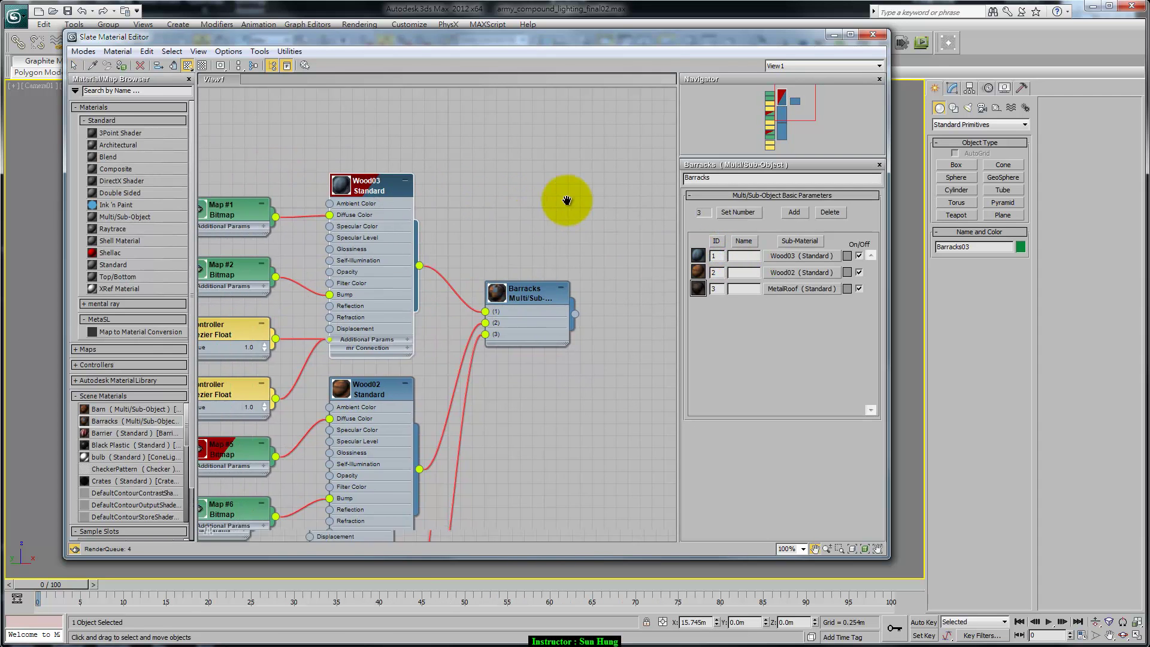
pyautogui.doubleClick(453, 166)
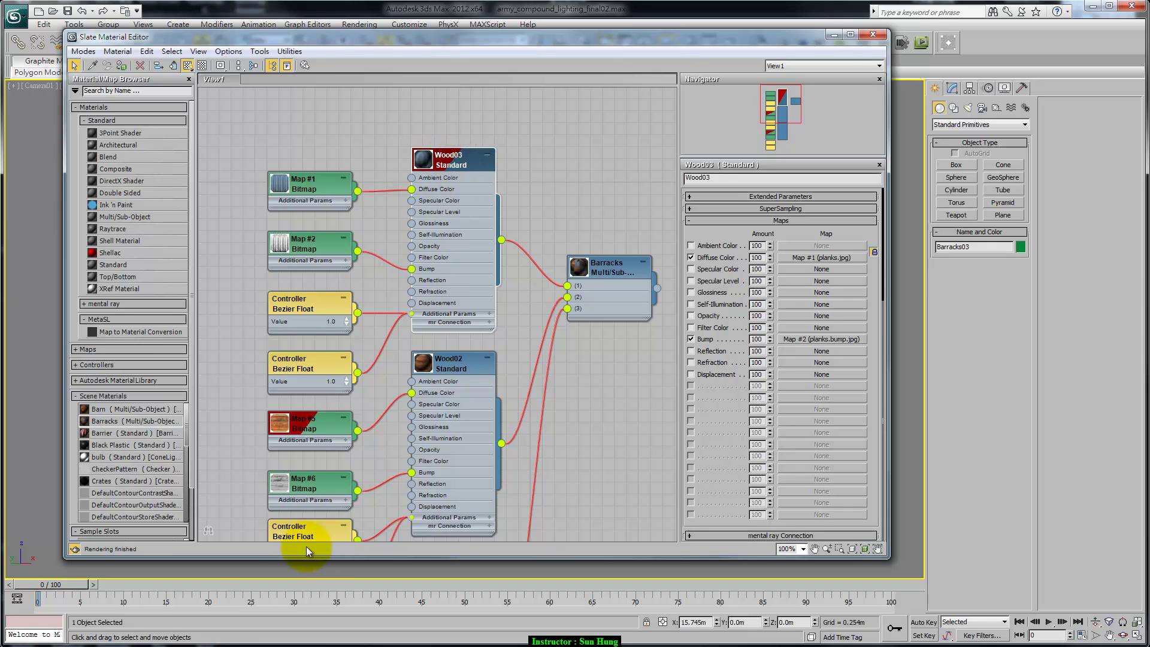
# Step: Open Map #1 (planks.jpg) bitmap parameters and read its U Tiling value of 1.0
pyautogui.click(159, 644)
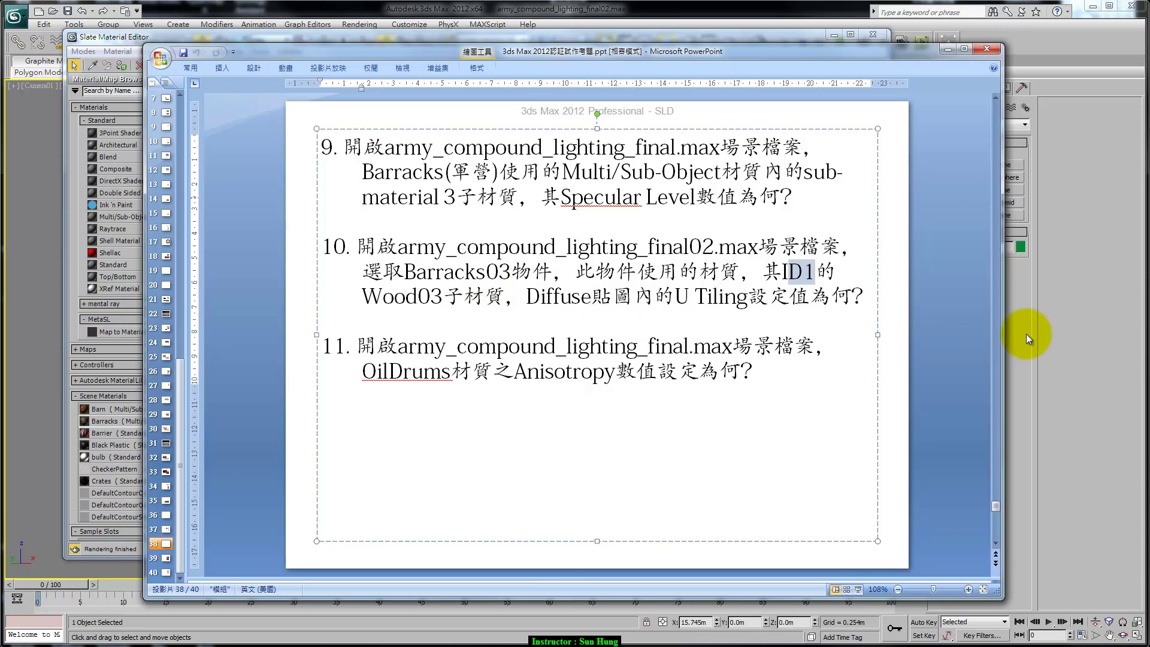
pyautogui.click(1013, 293)
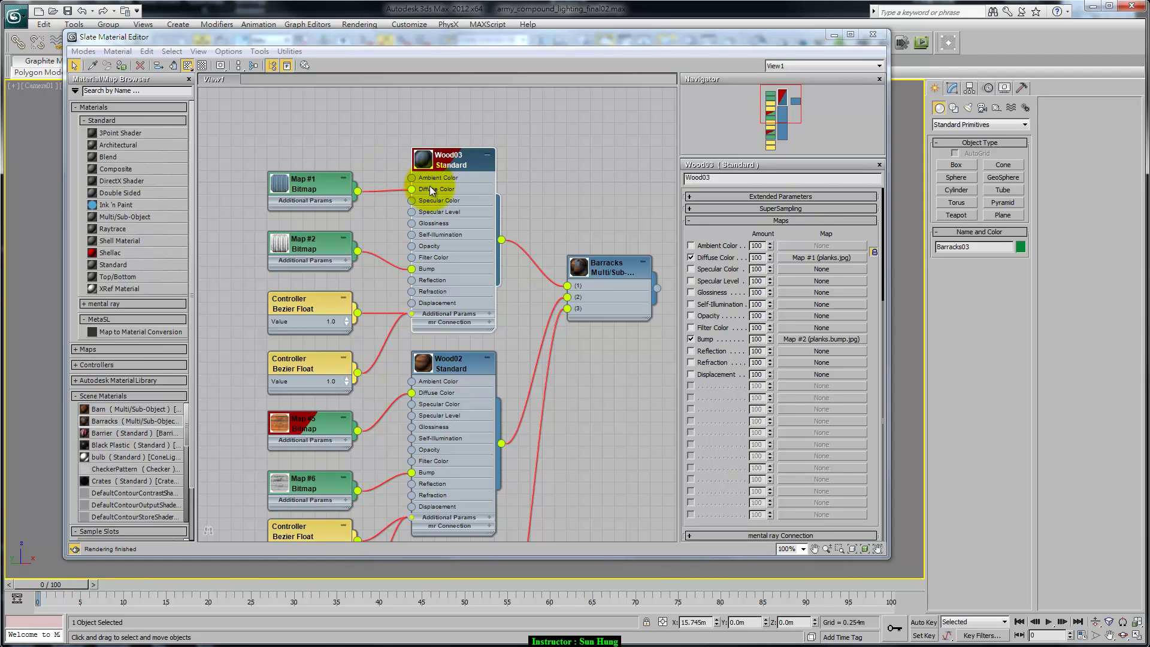
pyautogui.click(309, 189)
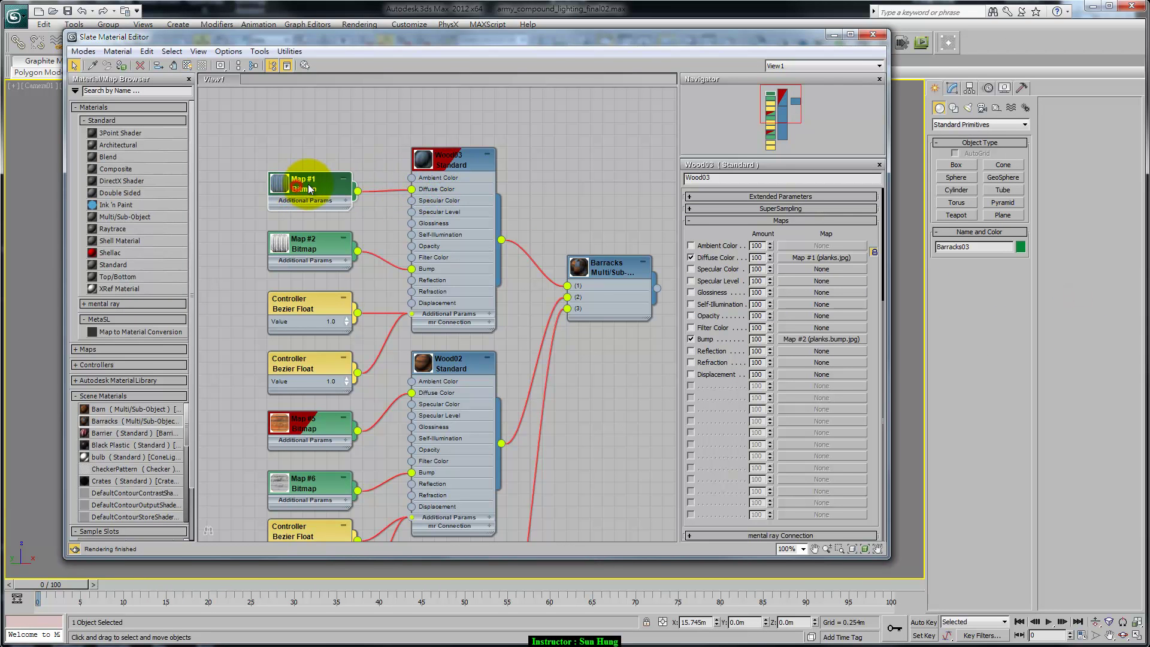
pyautogui.doubleClick(309, 189)
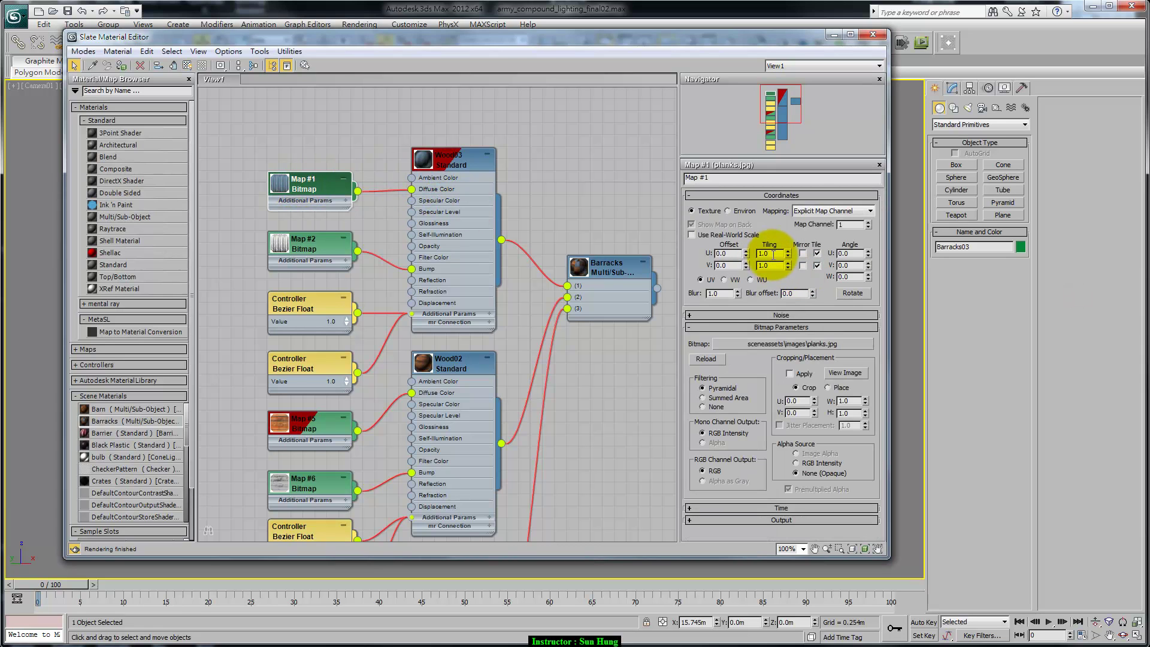
pyautogui.doubleClick(772, 254)
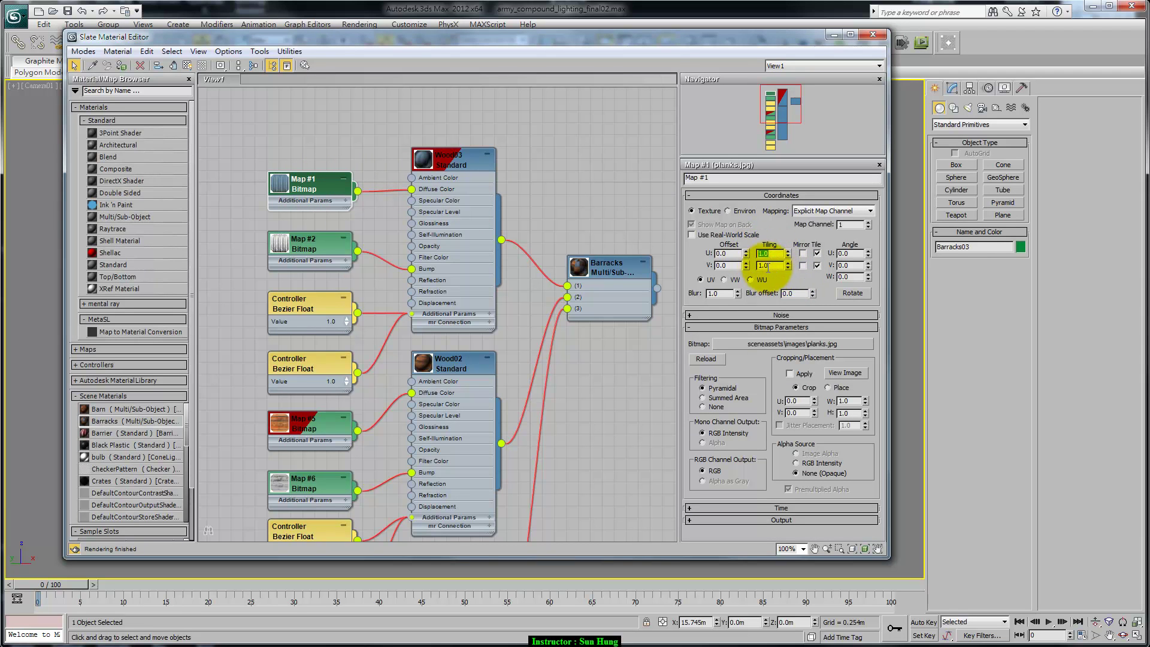
pyautogui.click(770, 253)
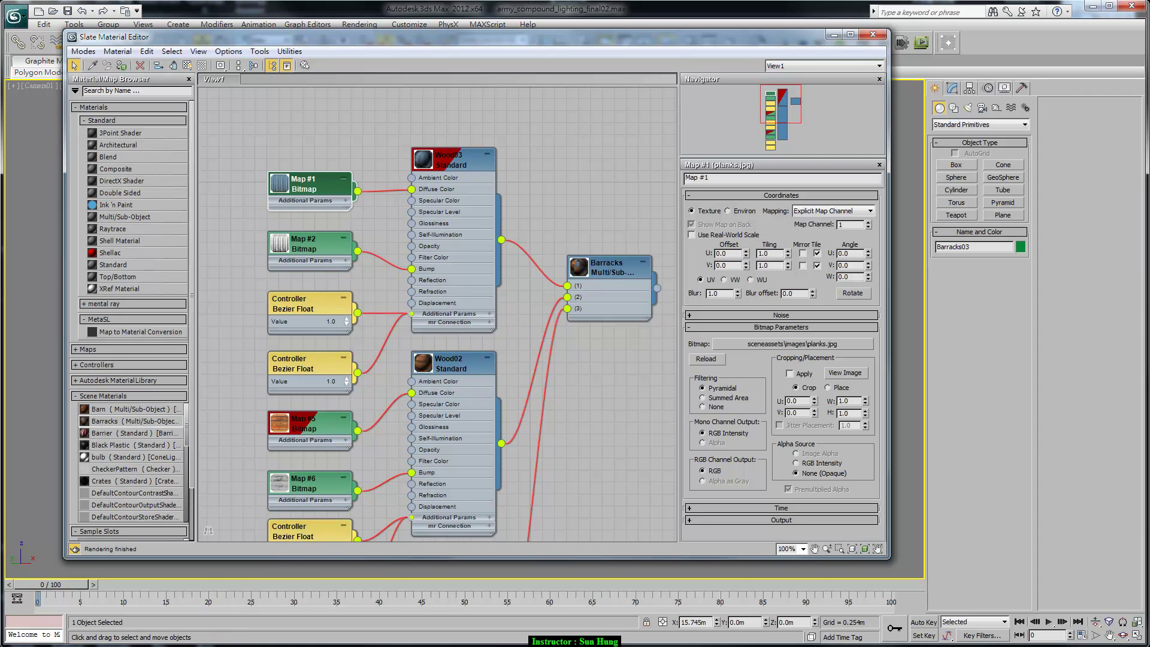
# Step: Open army_compound_lighting_final.max from recent files, discarding changes to final02
pyautogui.click(185, 605)
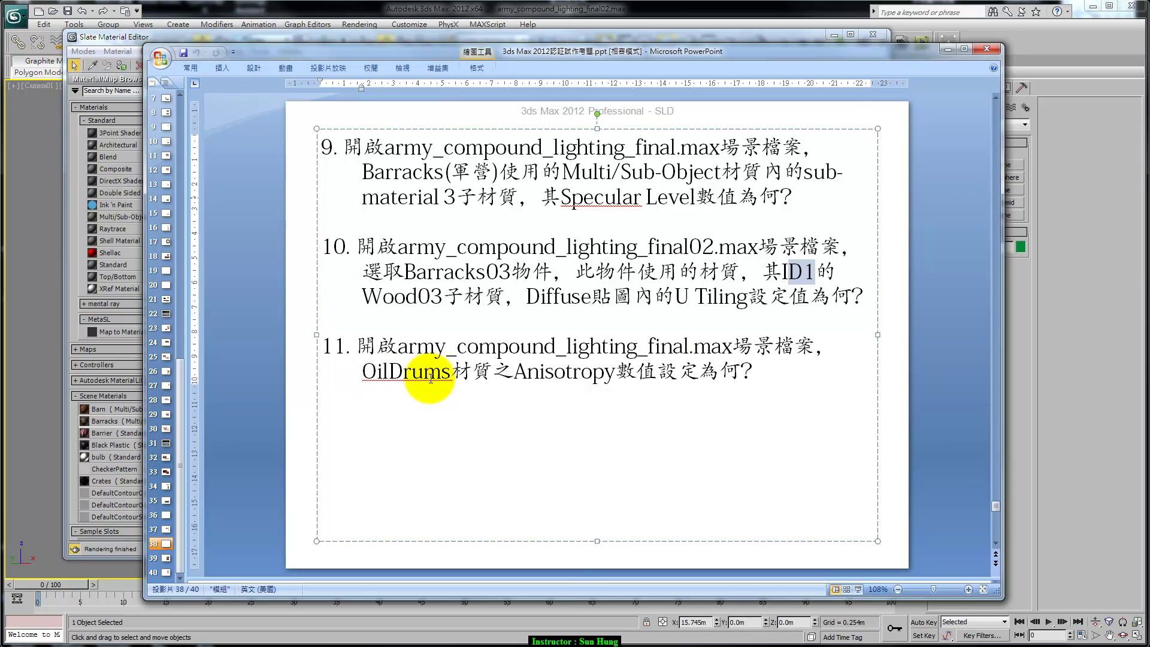
pyautogui.click(15, 16)
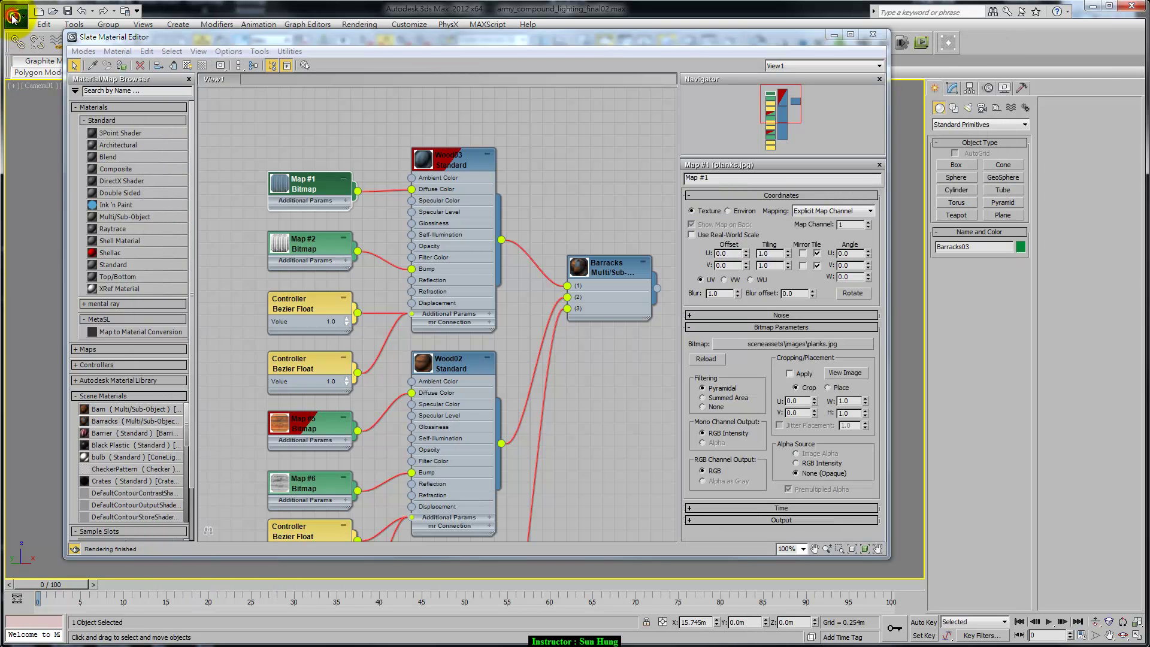
pyautogui.click(176, 102)
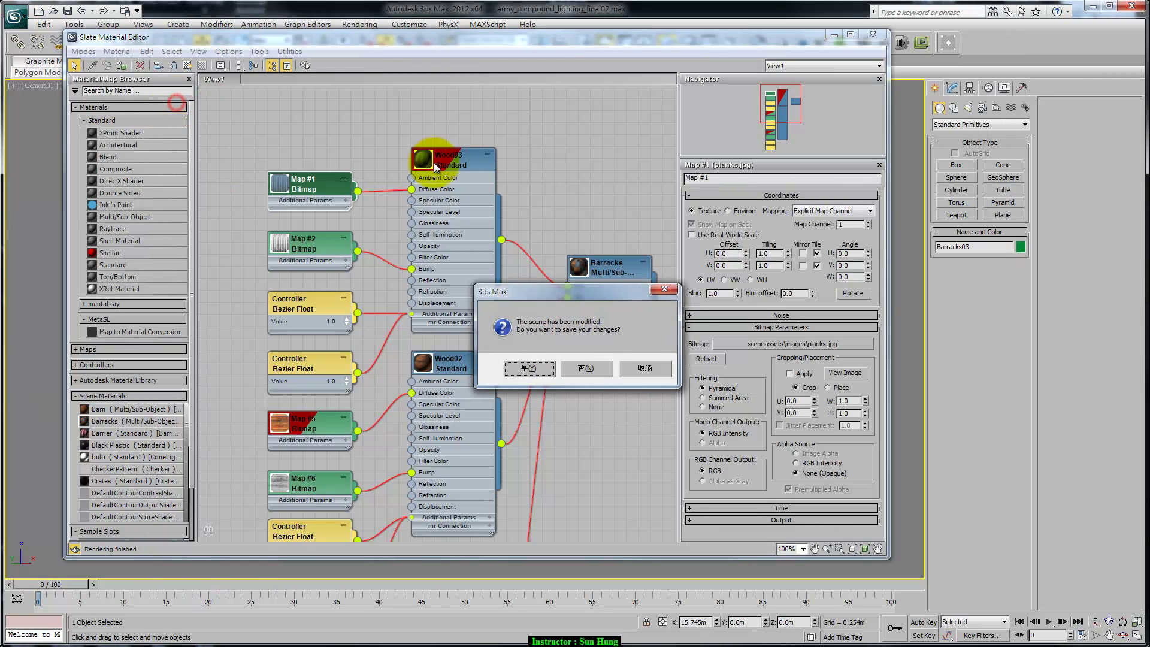
pyautogui.click(594, 368)
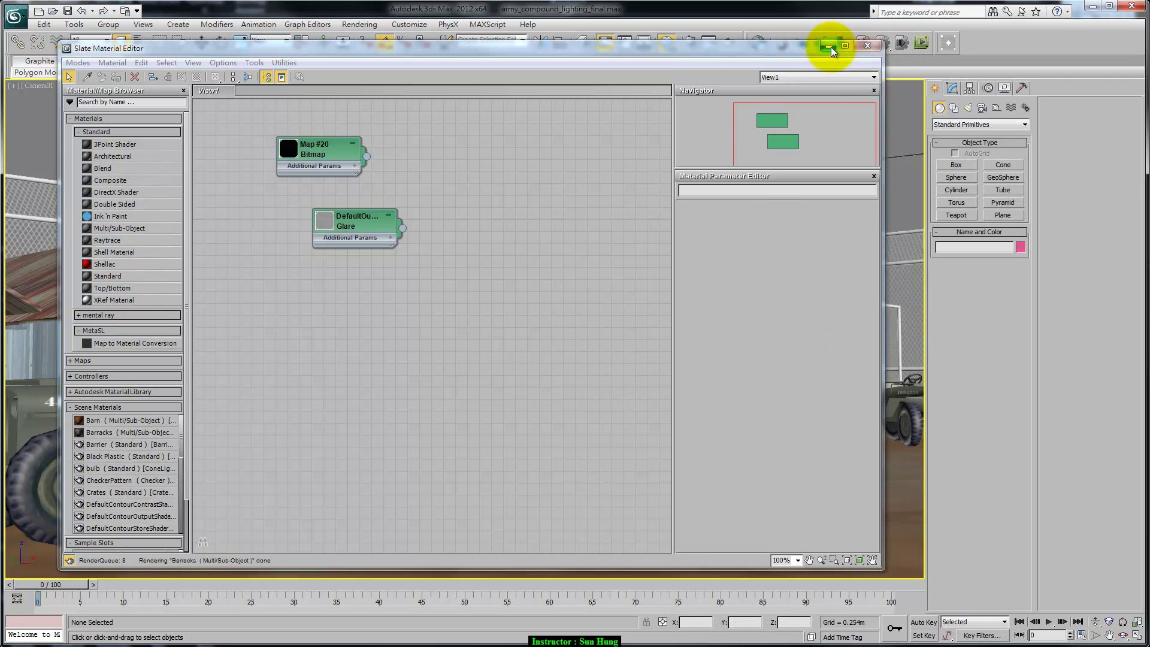
# Step: Minimize the material editor and highlight 'Anisotropy' in exam question 11
pyautogui.click(829, 47)
pyautogui.hotkey('alt', 'Tab')
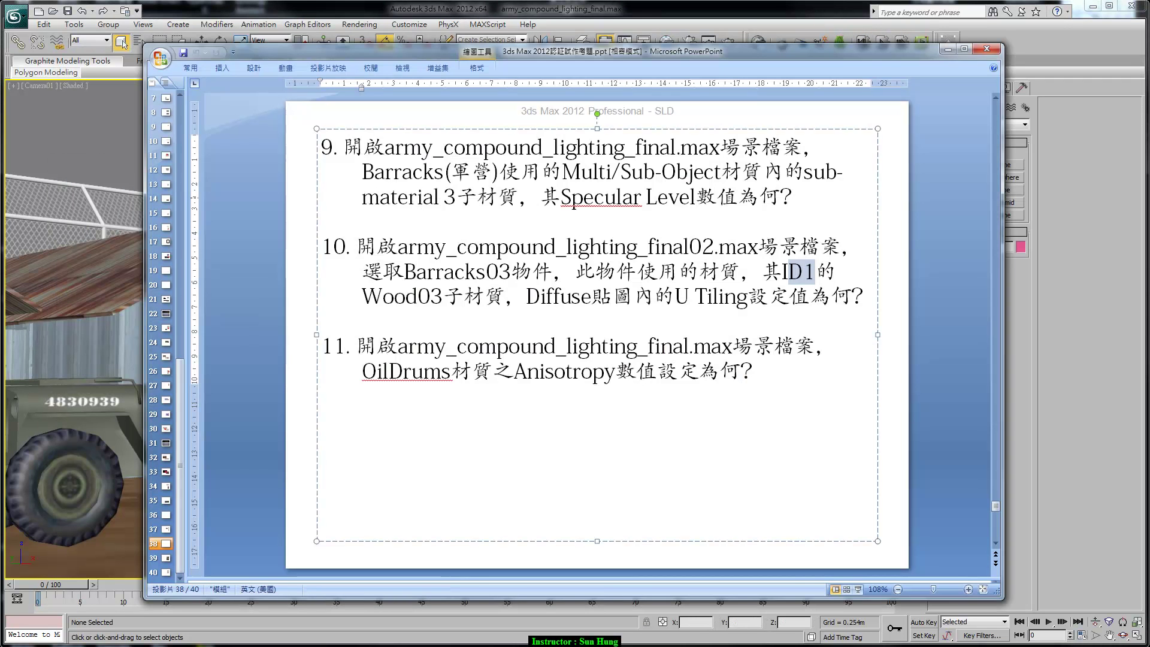
pyautogui.click(509, 372)
pyautogui.moveTo(508, 371); pyautogui.dragTo(616, 373)
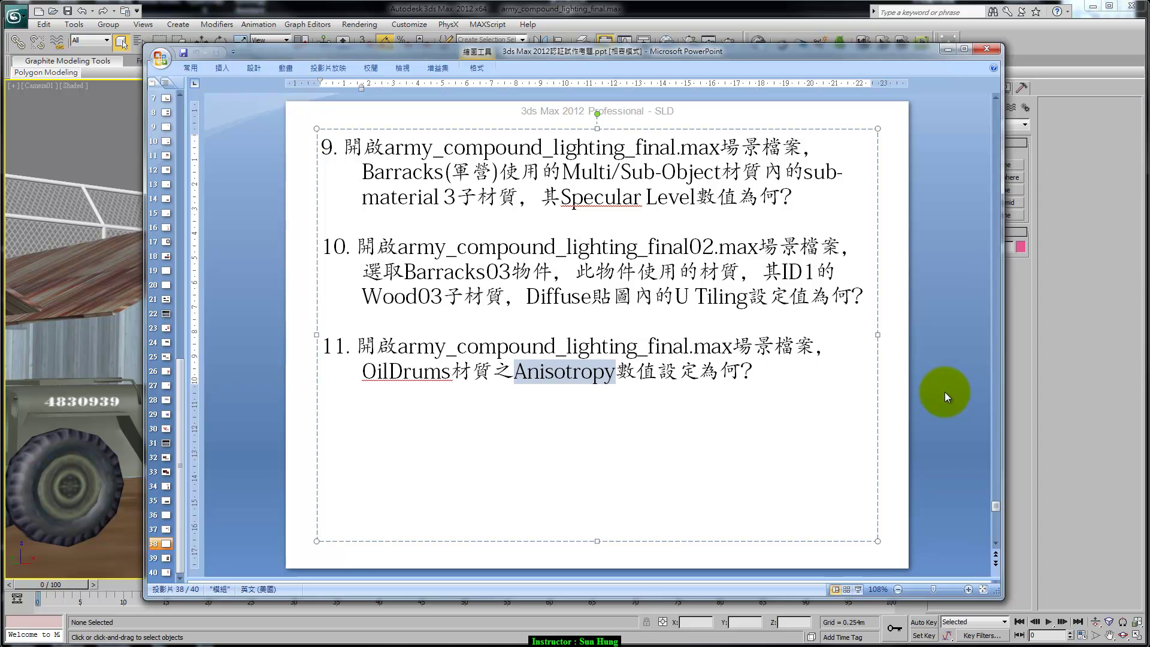
pyautogui.click(1072, 350)
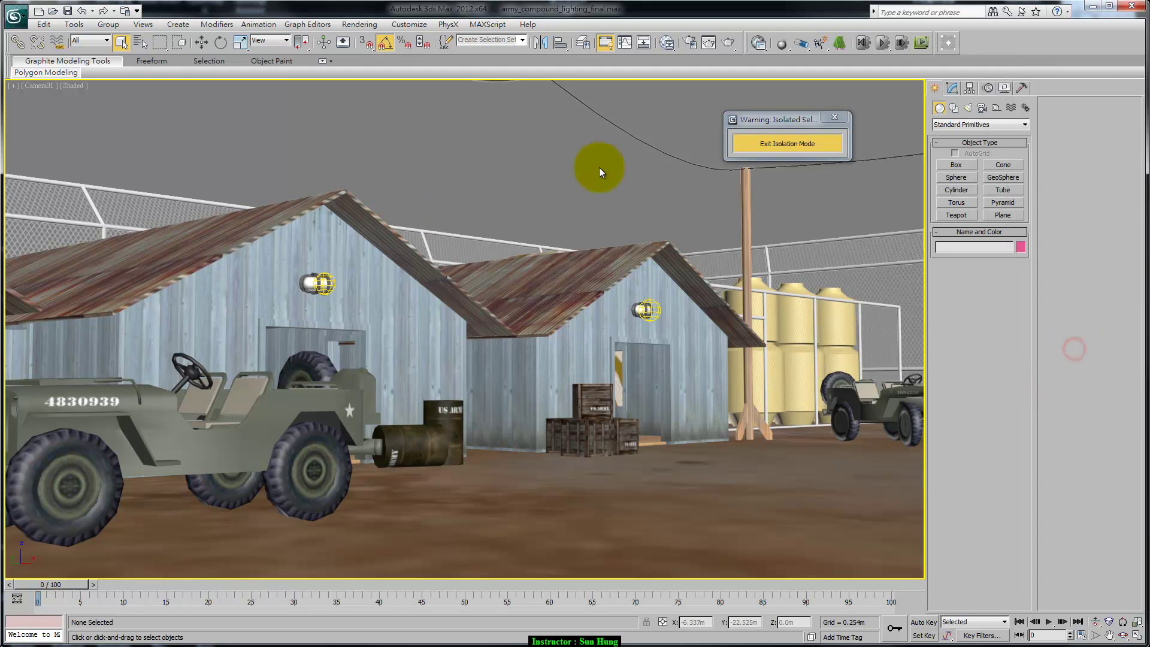
# Step: Select OilDrum01 from the Select From Scene object list
pyautogui.click(138, 45)
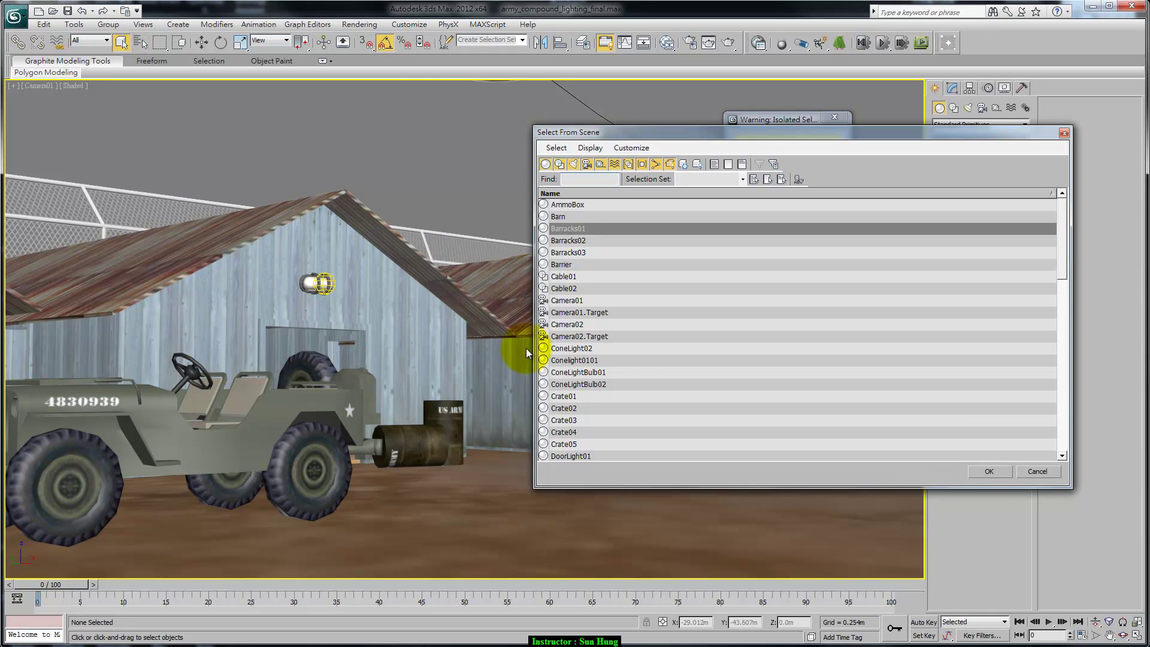
pyautogui.click(642, 408)
pyautogui.scroll(-3, 643, 407)
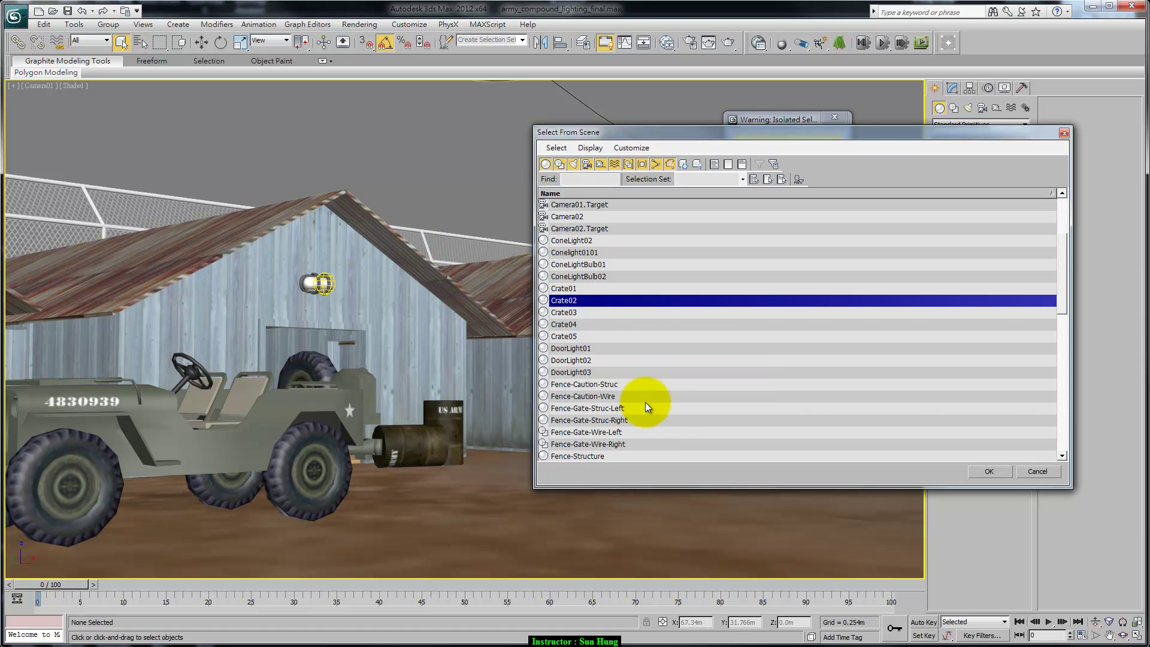
pyautogui.scroll(-2, 645, 401)
pyautogui.scroll(-2, 602, 396)
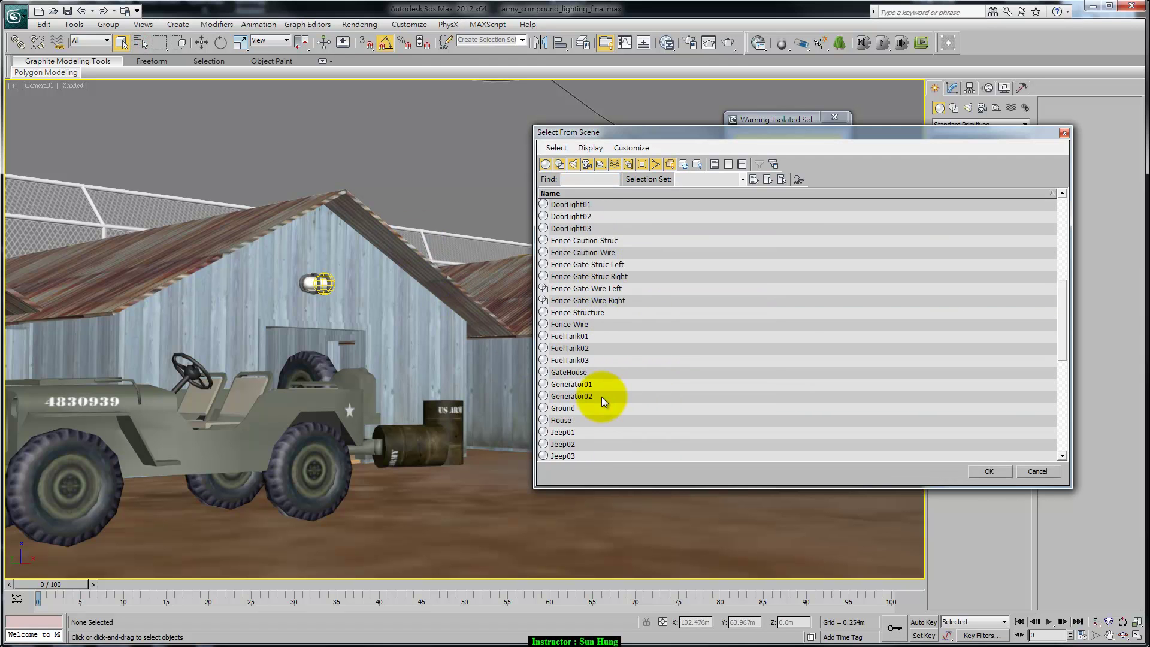
pyautogui.scroll(-3, 601, 396)
pyautogui.click(574, 397)
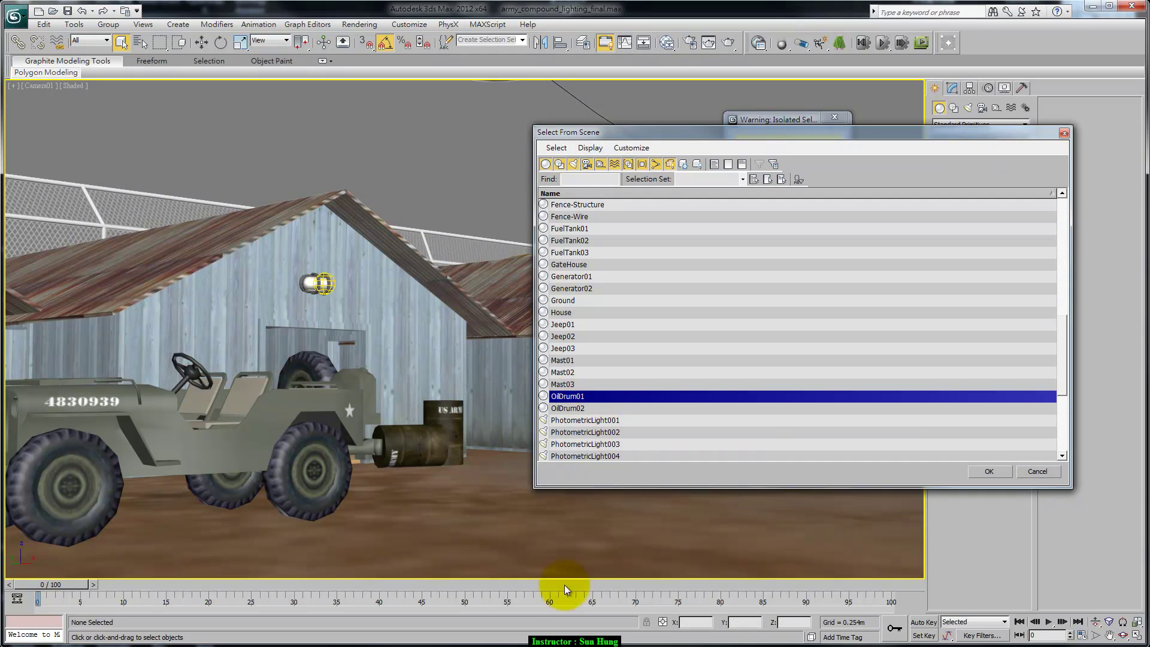
pyautogui.hotkey('alt', 'Tab')
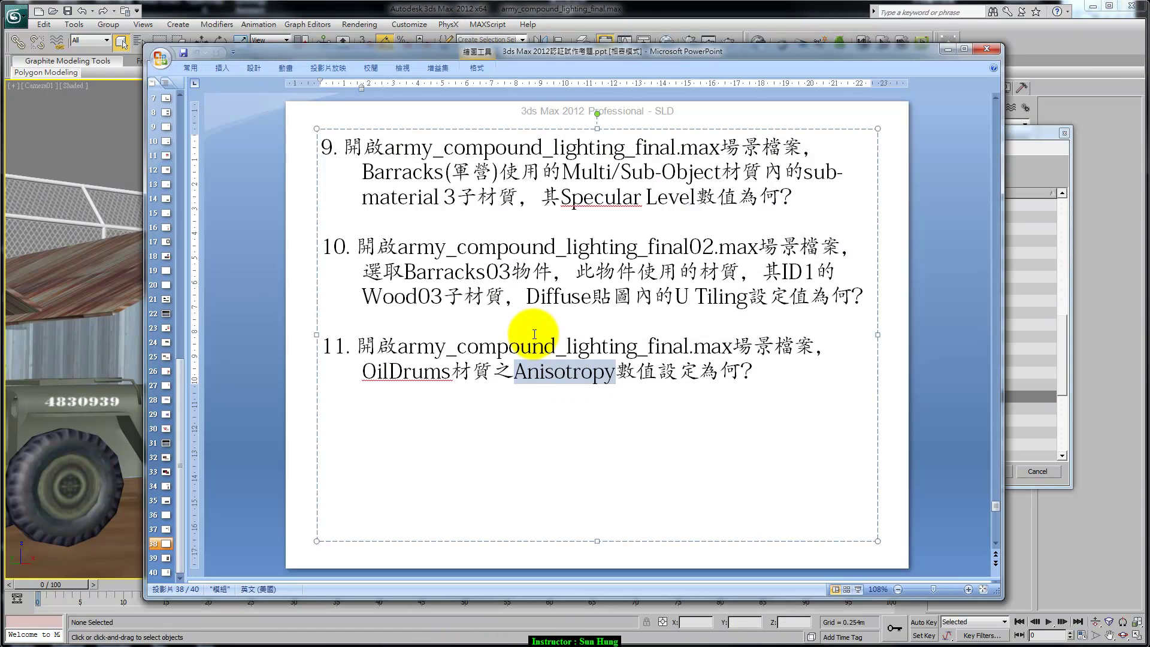
pyautogui.click(1065, 384)
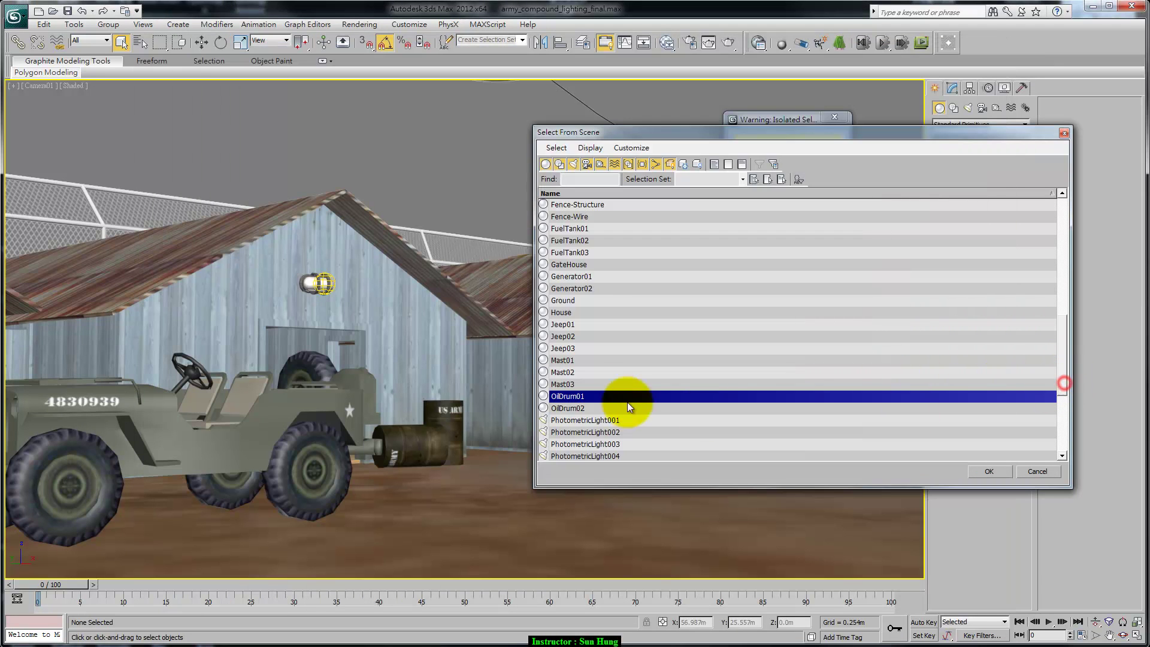
pyautogui.click(997, 472)
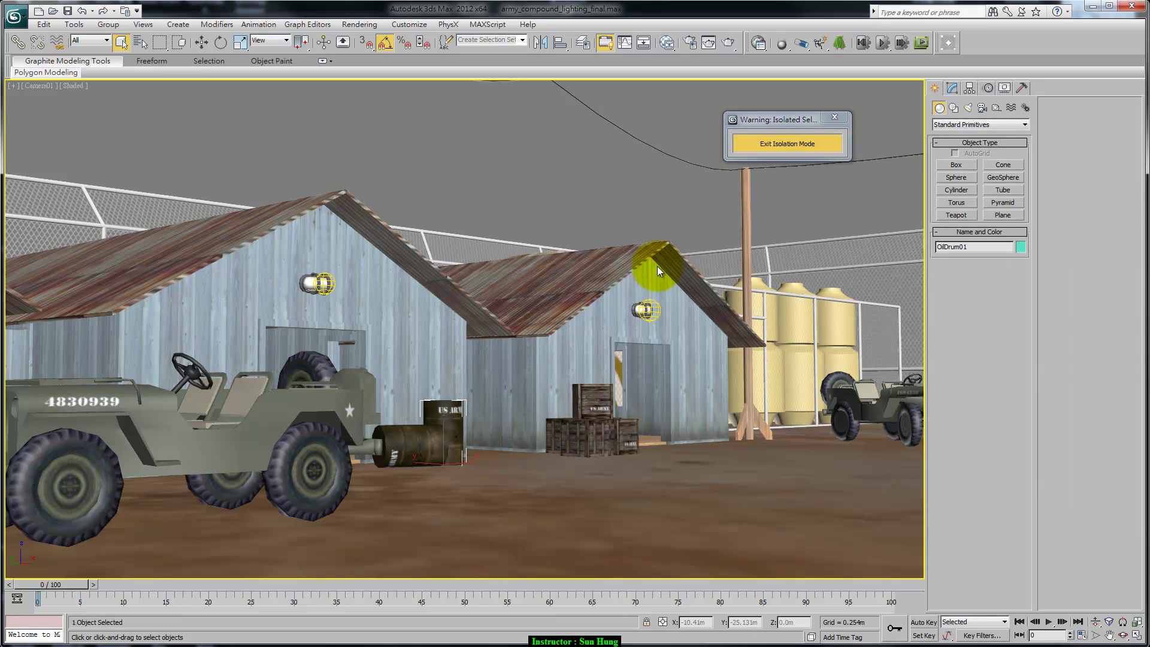
# Step: Isolate OilDrum01 and open the Slate Material Editor
pyautogui.click(800, 148)
pyautogui.hotkey('alt', 'q')
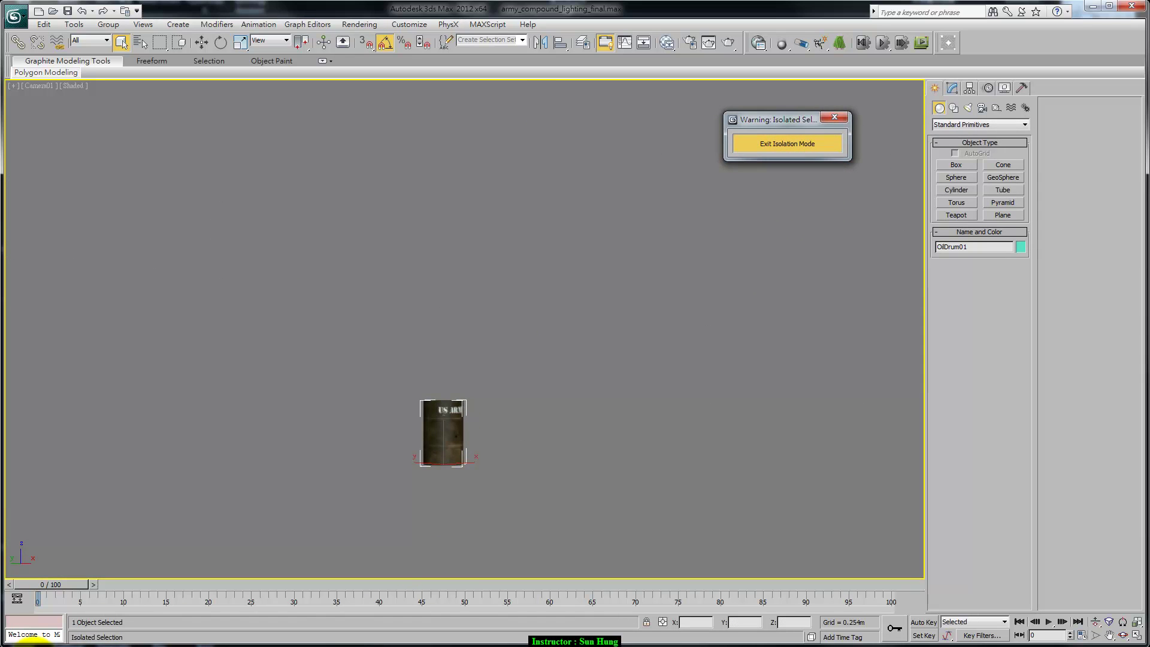
pyautogui.press('m')
pyautogui.moveTo(748, 48); pyautogui.dragTo(1092, 48)
# Step: Eyedrop the drum's OilDrums material, view its Anisotropy value, then review exam slide 39
pyautogui.click(430, 76)
pyautogui.click(549, 43)
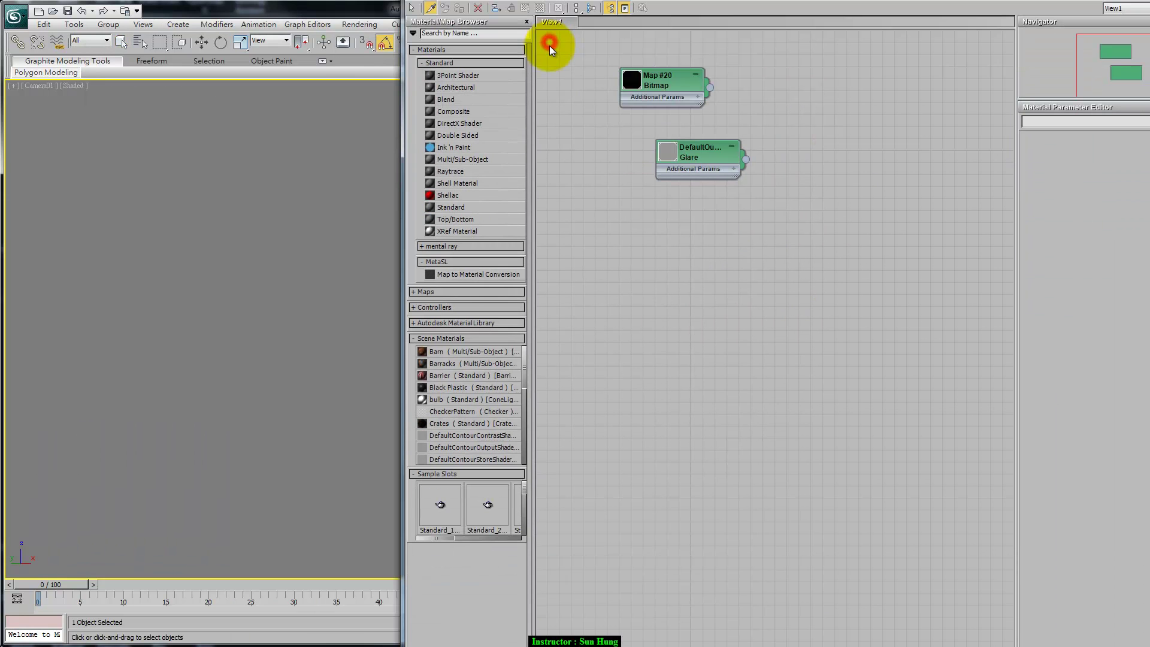
pyautogui.moveTo(624, 45); pyautogui.dragTo(765, 46)
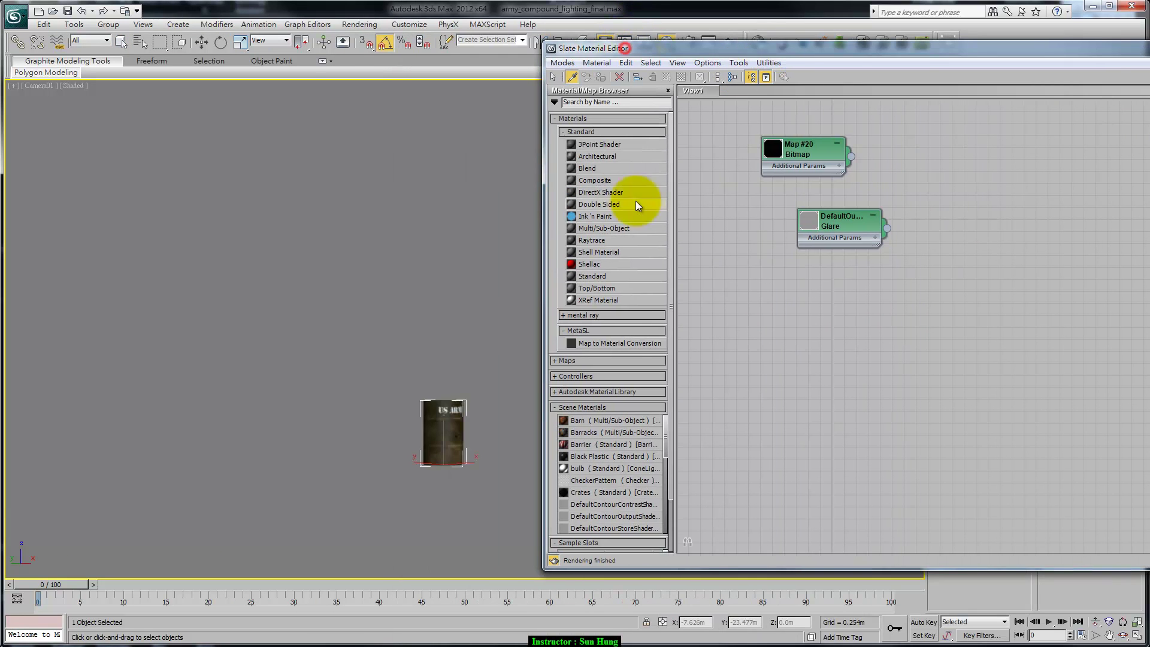
pyautogui.click(440, 431)
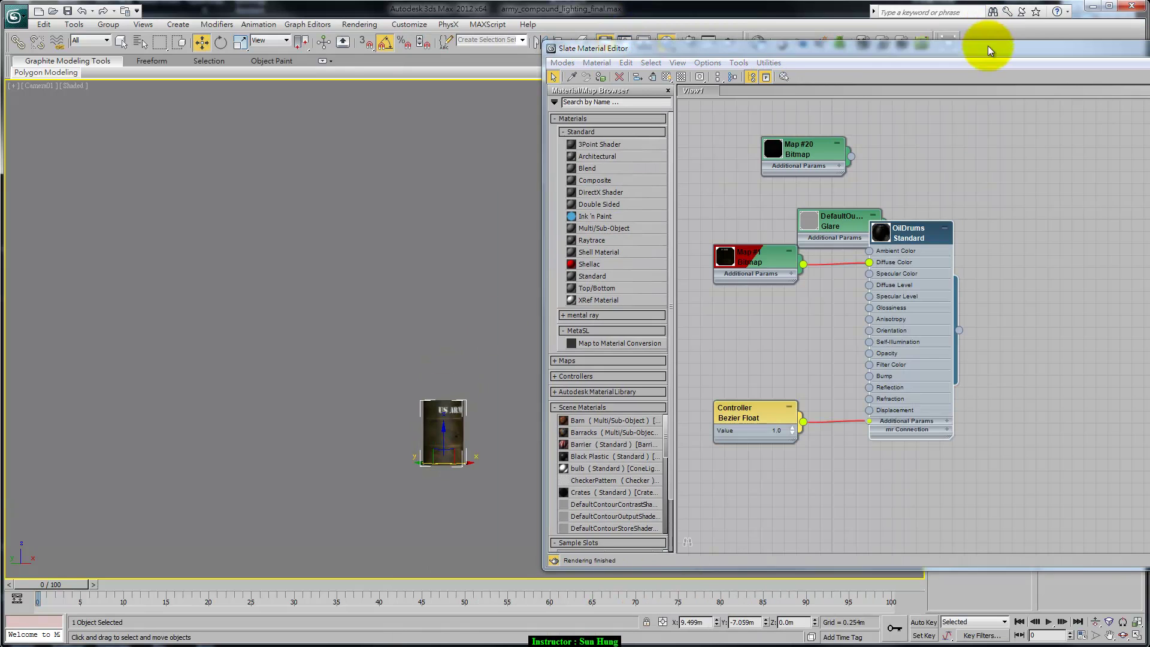
pyautogui.moveTo(987, 45); pyautogui.dragTo(561, 24)
pyautogui.doubleClick(480, 216)
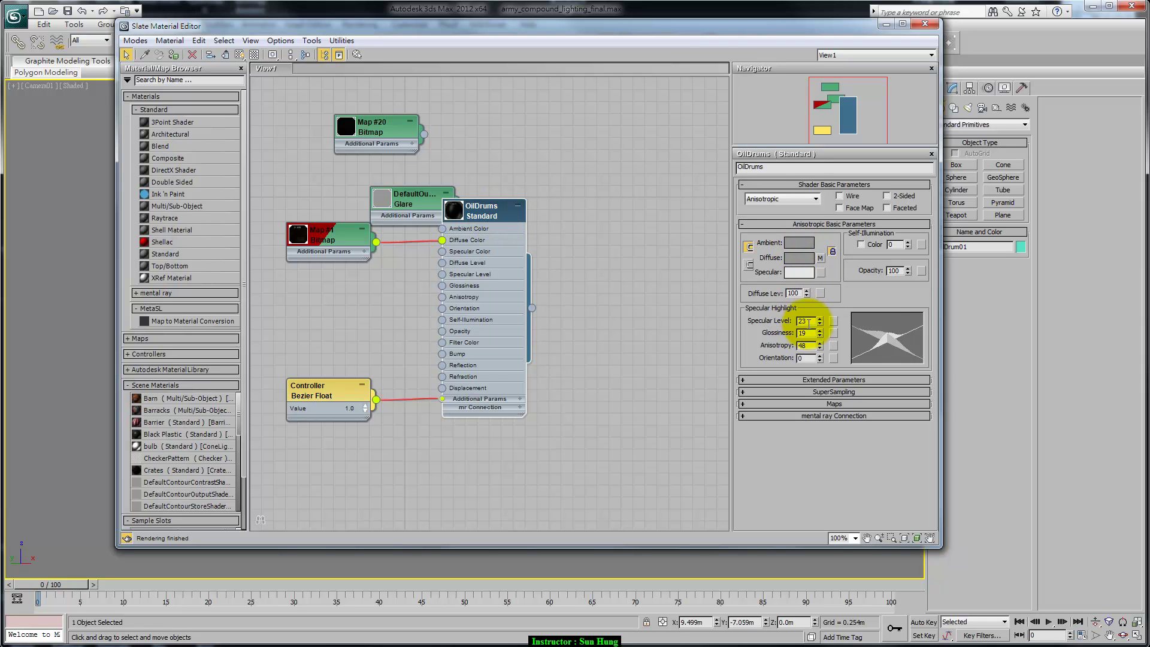
pyautogui.press('Tab')
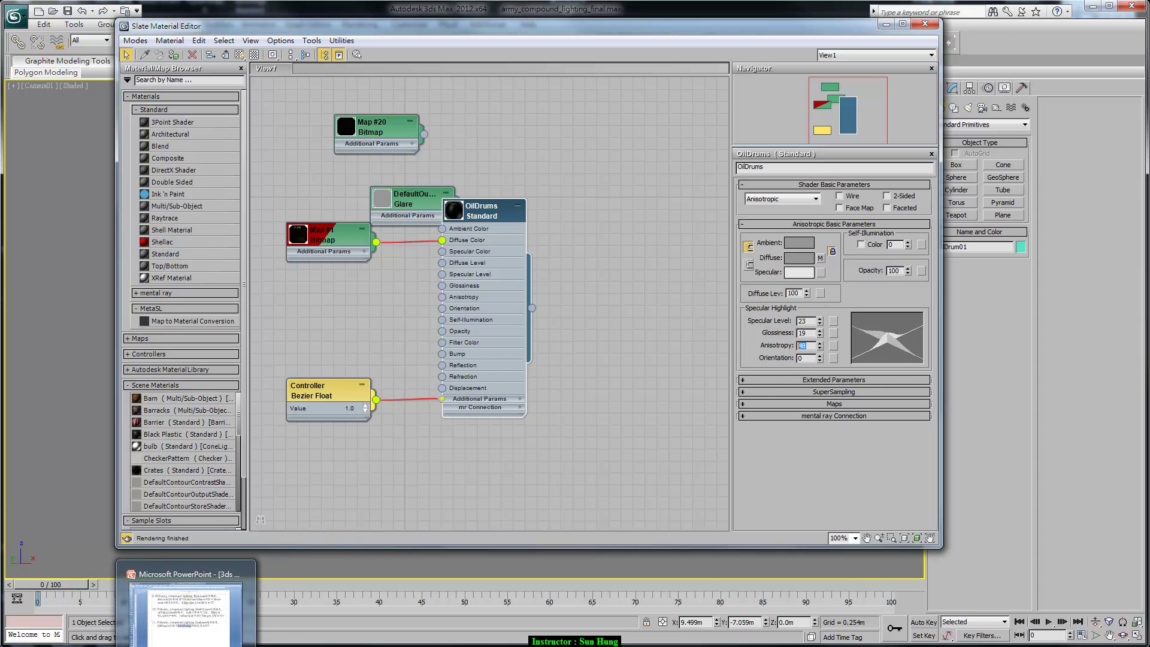
pyautogui.click(186, 614)
pyautogui.scroll(-3, 560, 342)
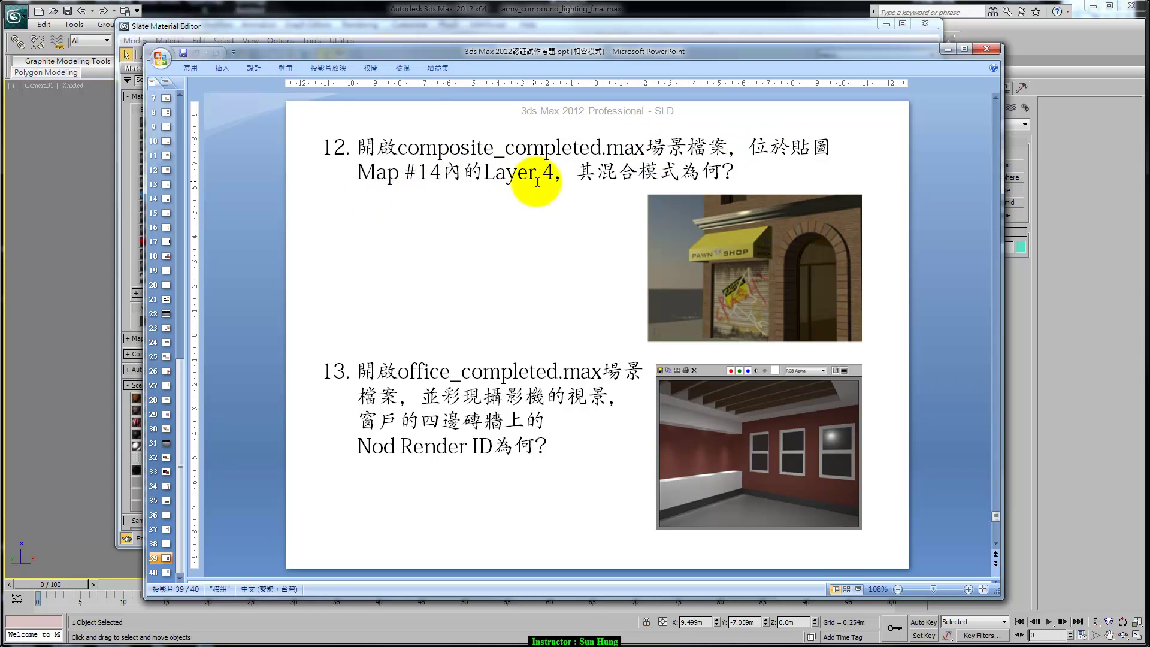
# Step: Open composite_completed.max unsaved, accepting Gamma/LUT settings and continuing past missing files
pyautogui.click(15, 17)
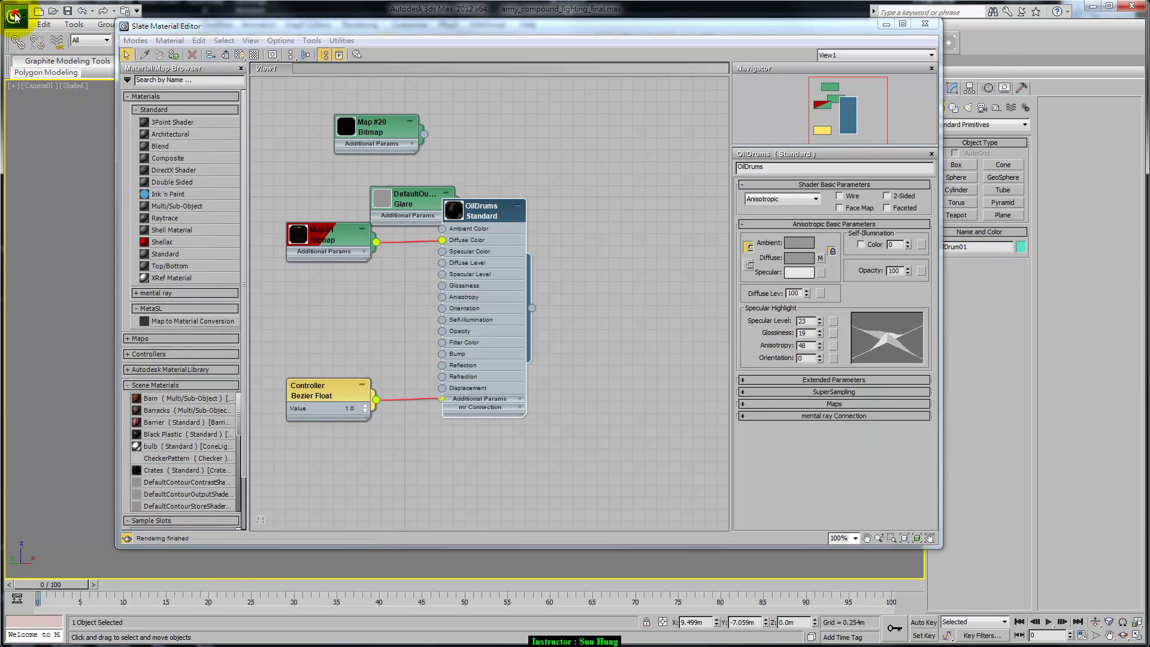
pyautogui.click(26, 98)
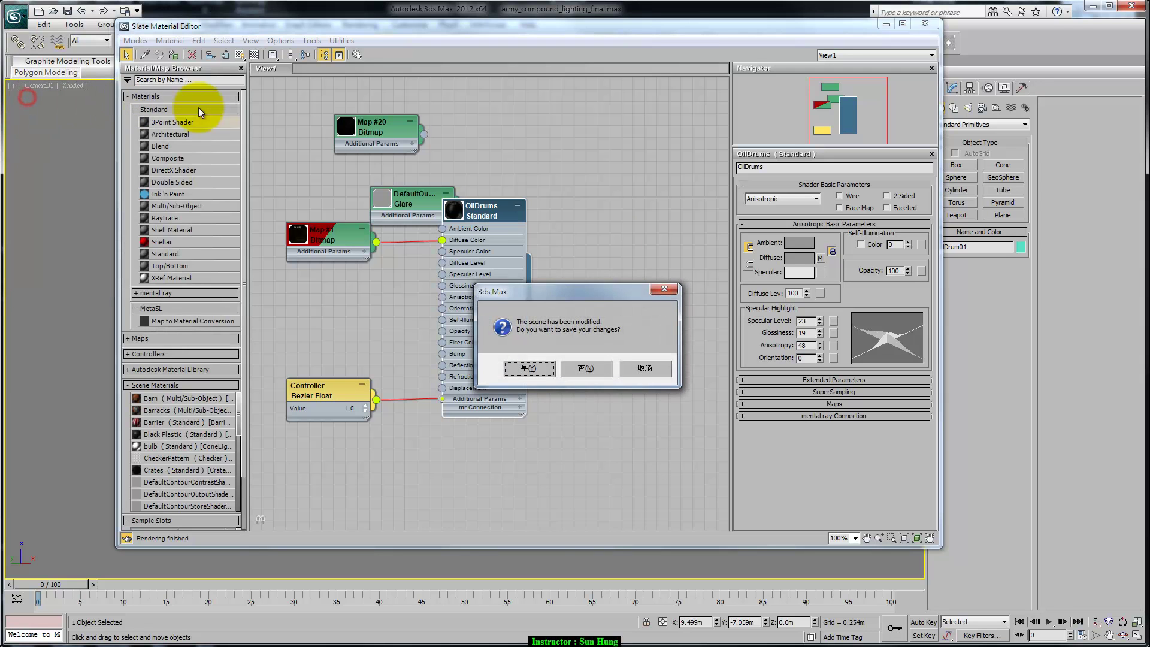
pyautogui.click(586, 367)
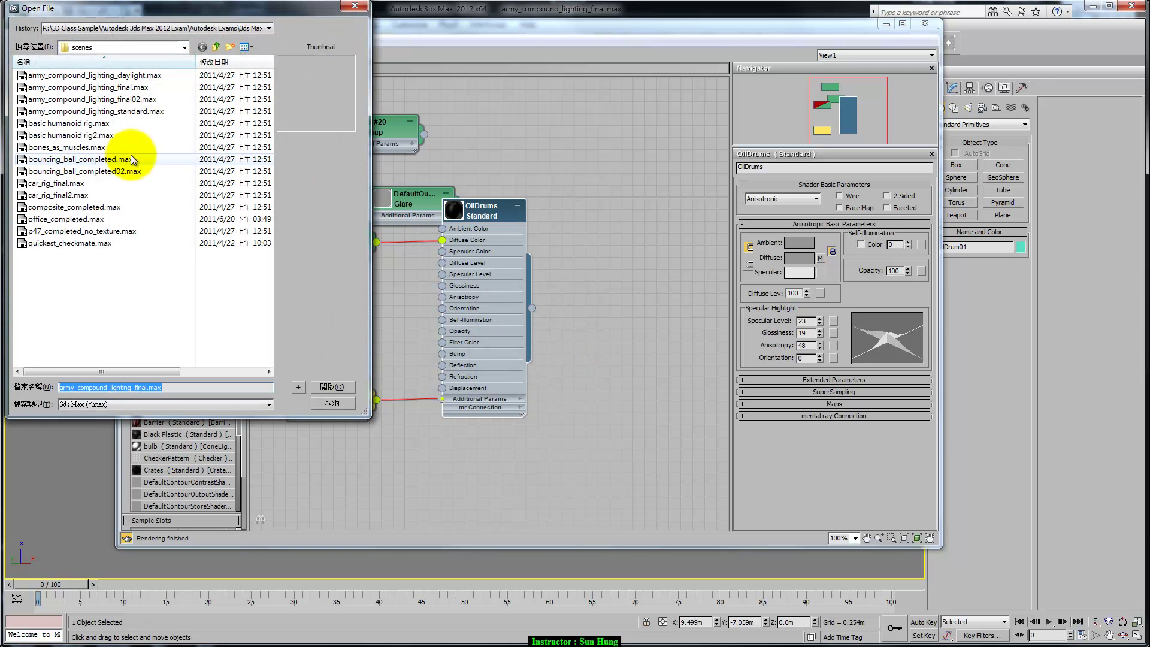
pyautogui.click(96, 207)
pyautogui.click(316, 383)
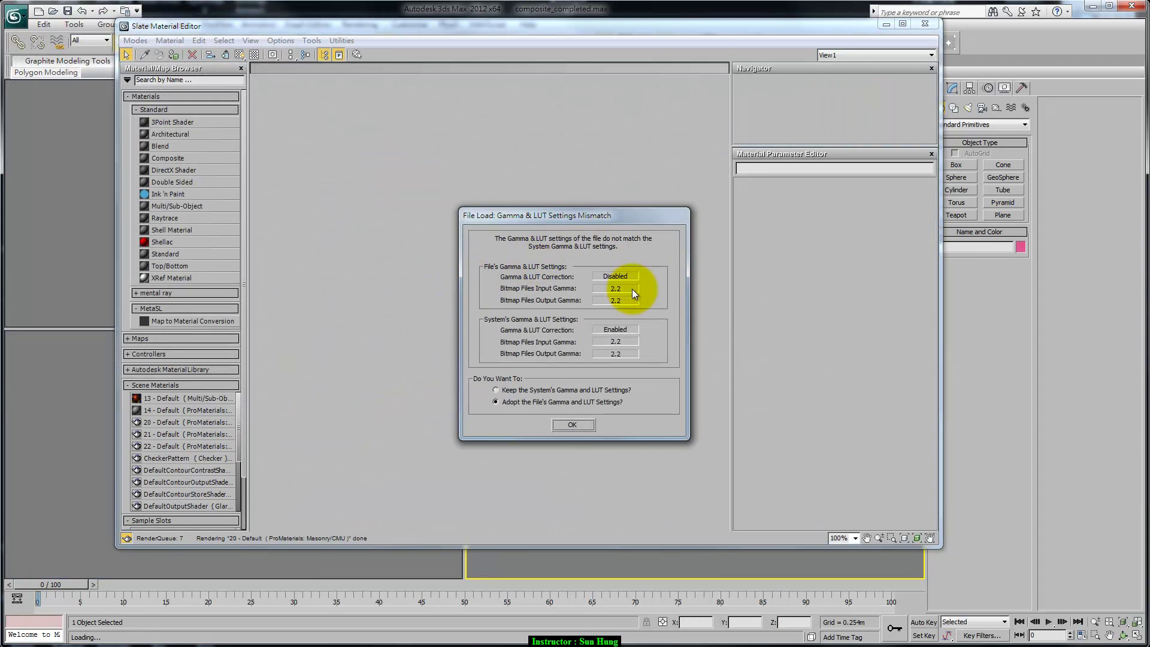
pyautogui.click(565, 426)
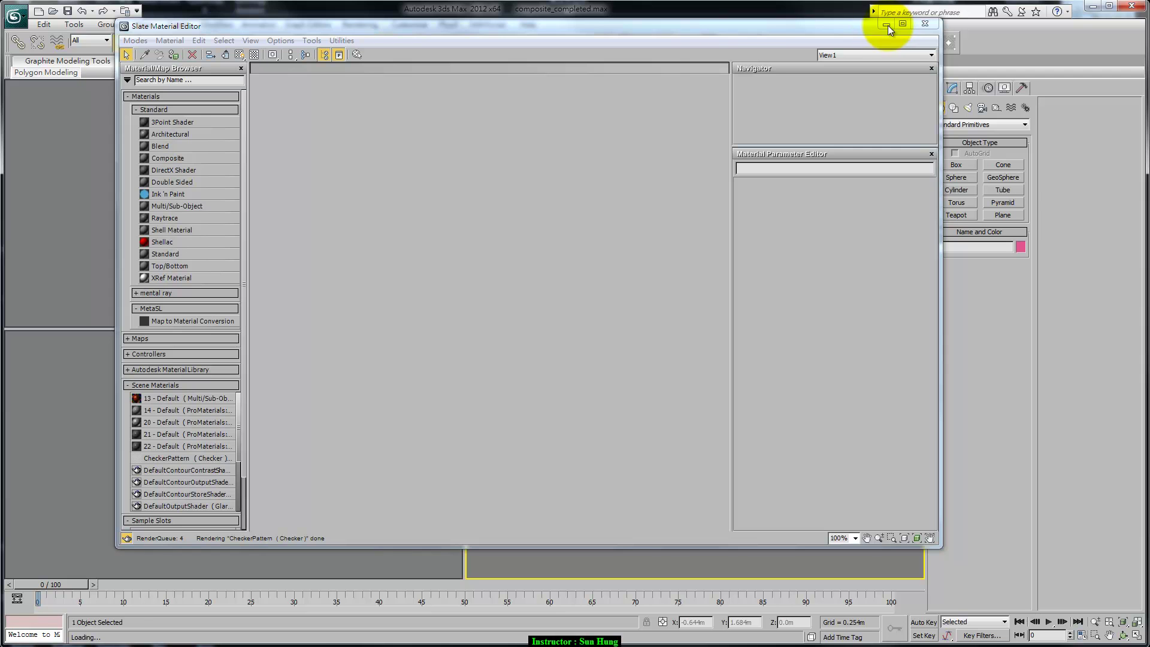
pyautogui.hotkey('alt', 'Tab')
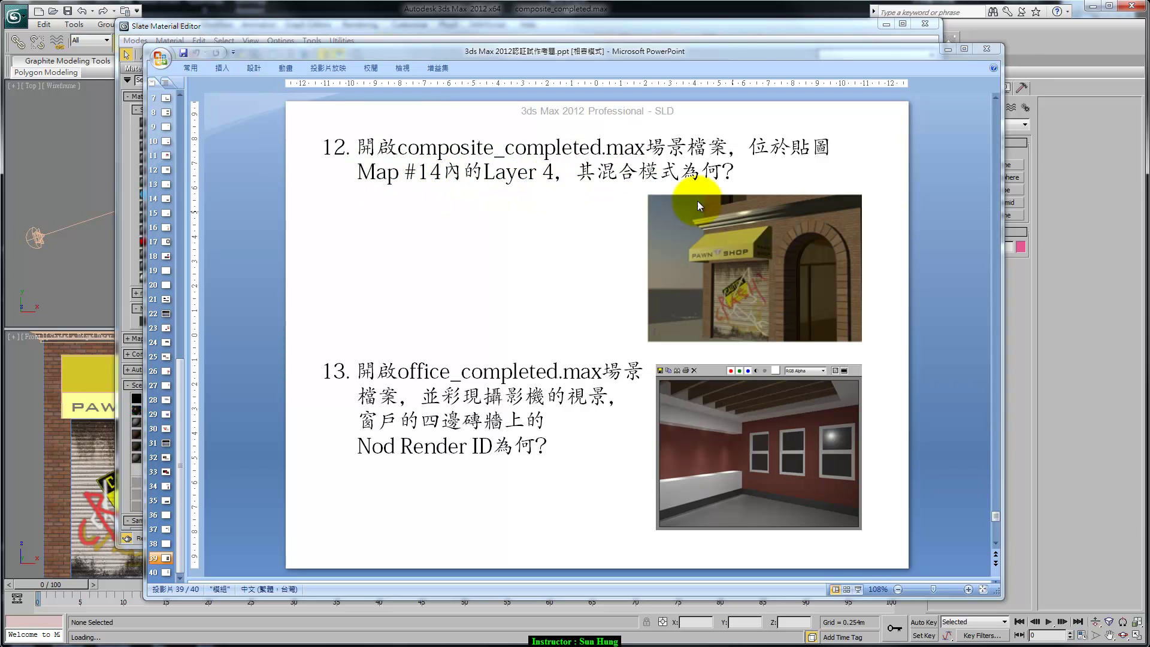
pyautogui.click(1109, 414)
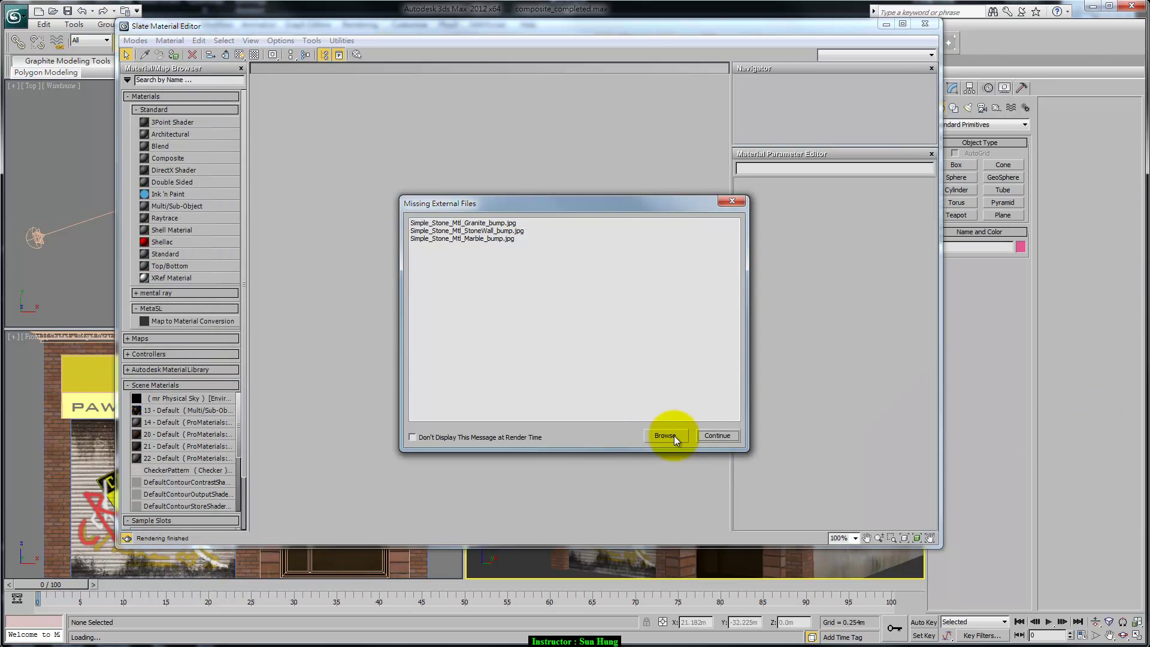
pyautogui.click(718, 436)
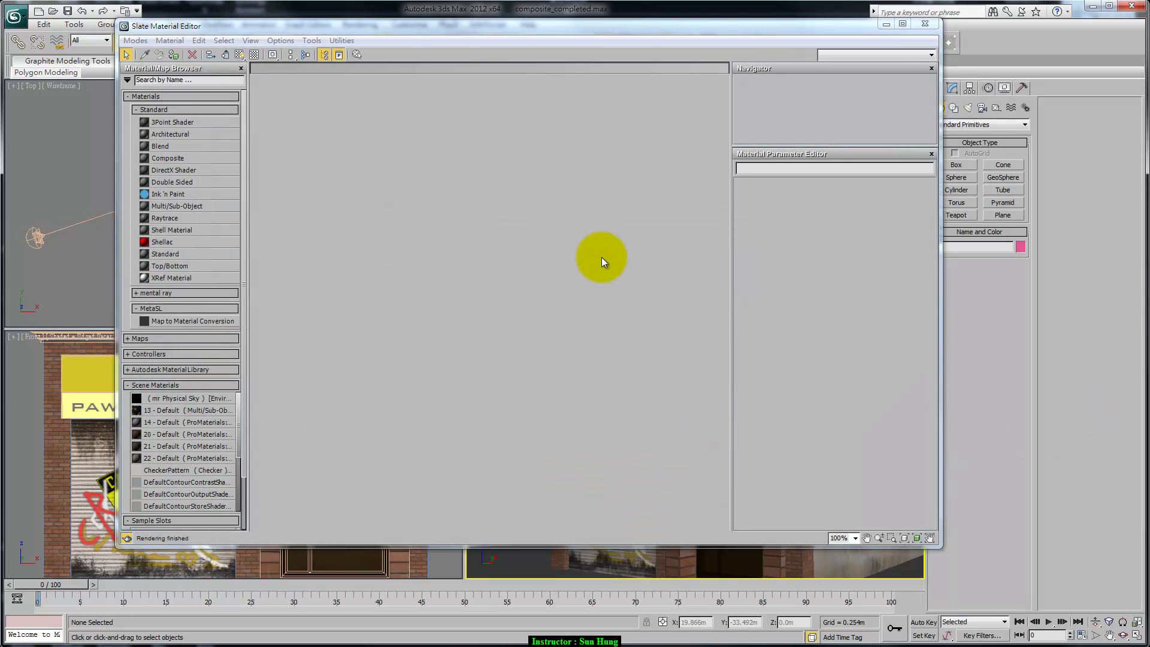
pyautogui.click(772, 11)
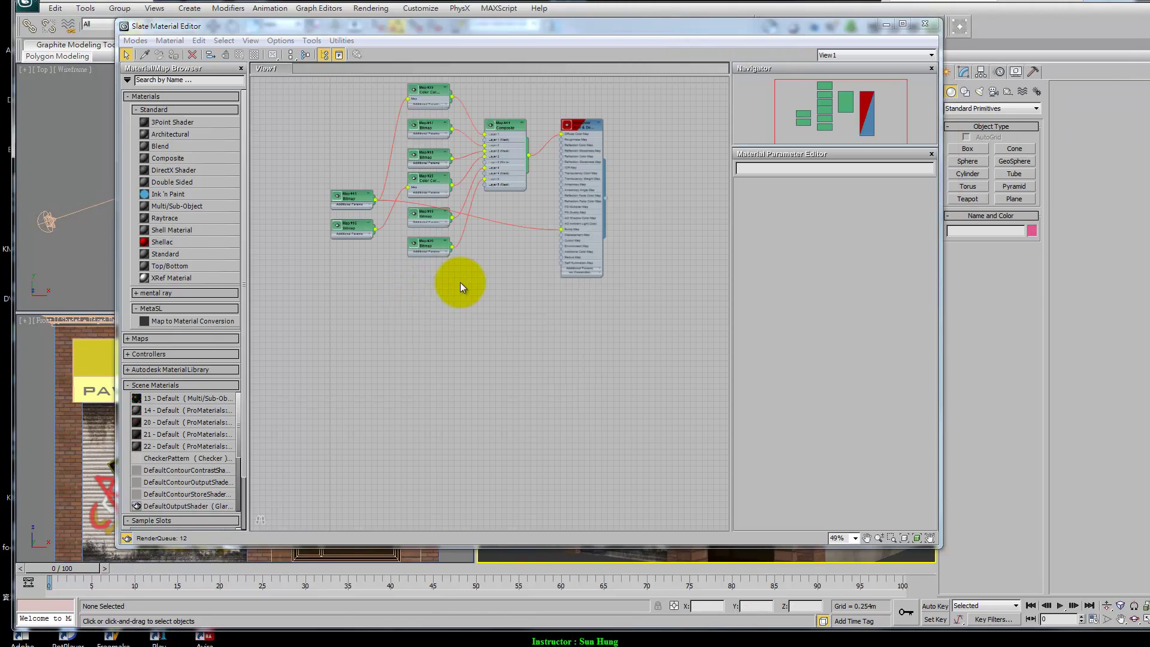
# Step: Show the Map #14 Composite node's five layers, finding Layer 4 blends with Multiply
pyautogui.moveTo(533, 245)
pyautogui.mouseDown(button='middle')
pyautogui.moveTo(498, 362)
pyautogui.moveTo(509, 341)
pyautogui.moveTo(488, 303)
pyautogui.moveTo(483, 256)
pyautogui.moveTo(565, 371)
pyautogui.mouseUp(button='middle')
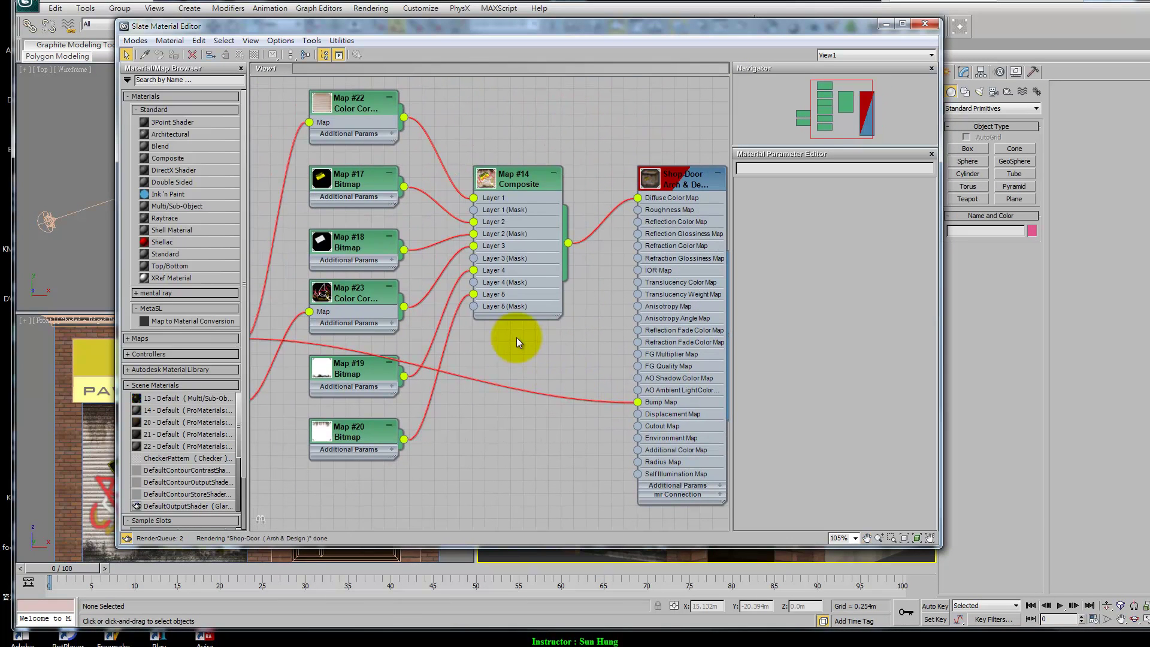
pyautogui.click(499, 272)
pyautogui.doubleClick(526, 185)
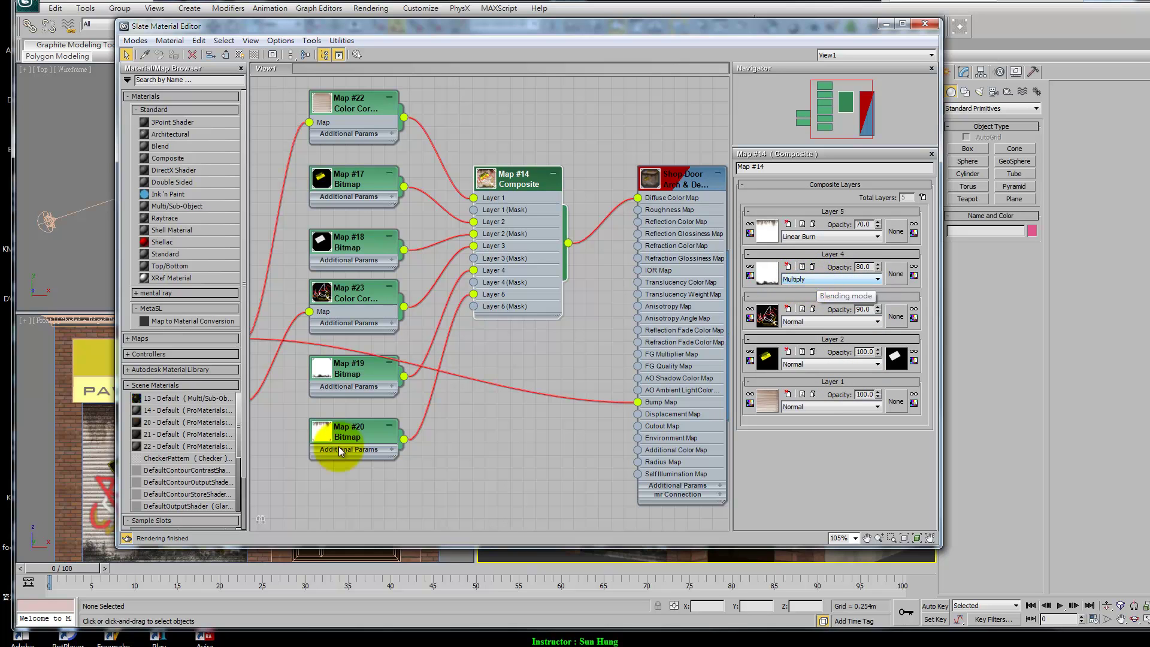
pyautogui.hotkey('alt', 'Tab')
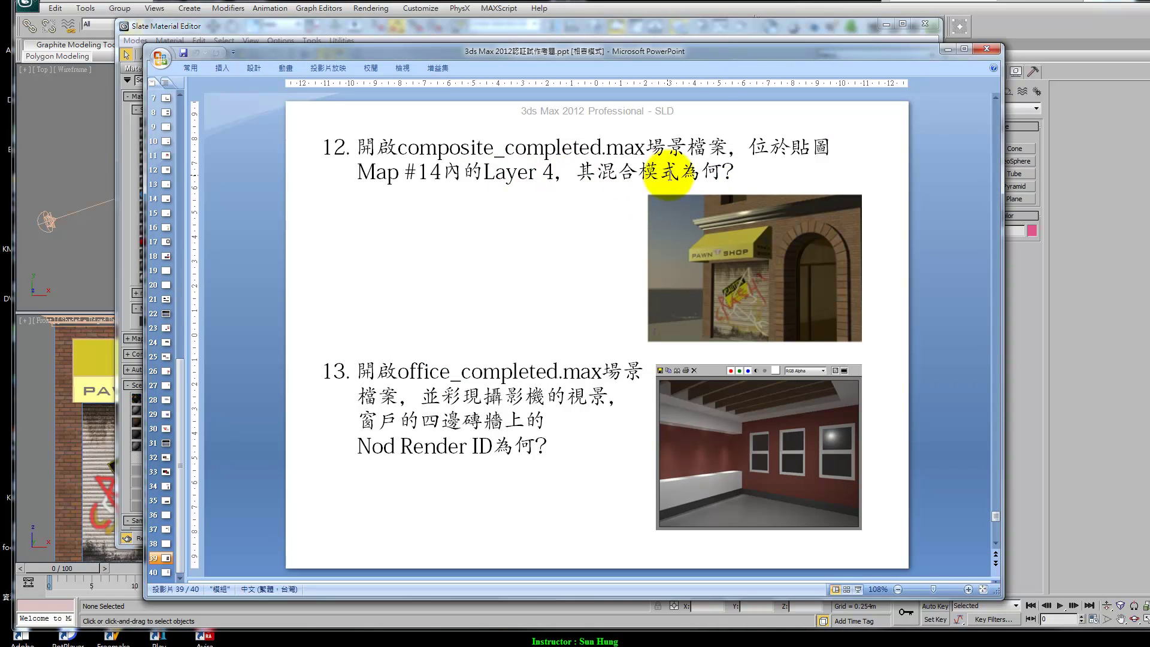
# Step: Confirm Layer 5's blend mode stays Linear Burn, then review question 13 on the slide
pyautogui.moveTo(708, 50)
pyautogui.mouseDown()
pyautogui.moveTo(390, 36)
pyautogui.moveTo(423, 36)
pyautogui.mouseUp()
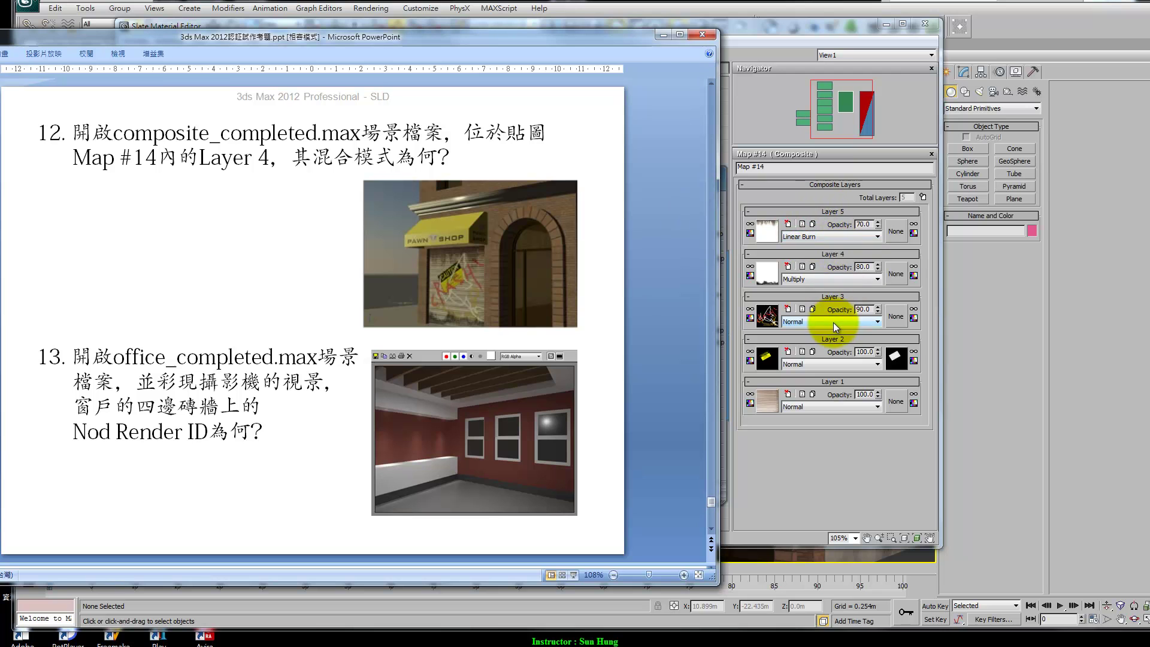
pyautogui.click(864, 234)
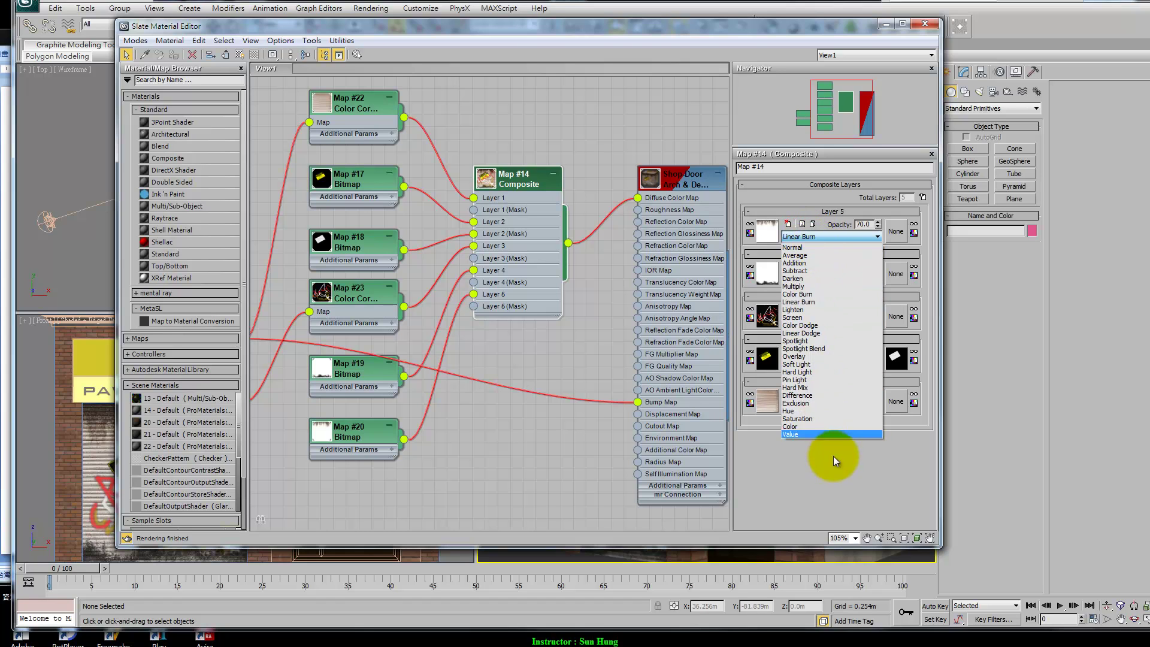
pyautogui.click(822, 235)
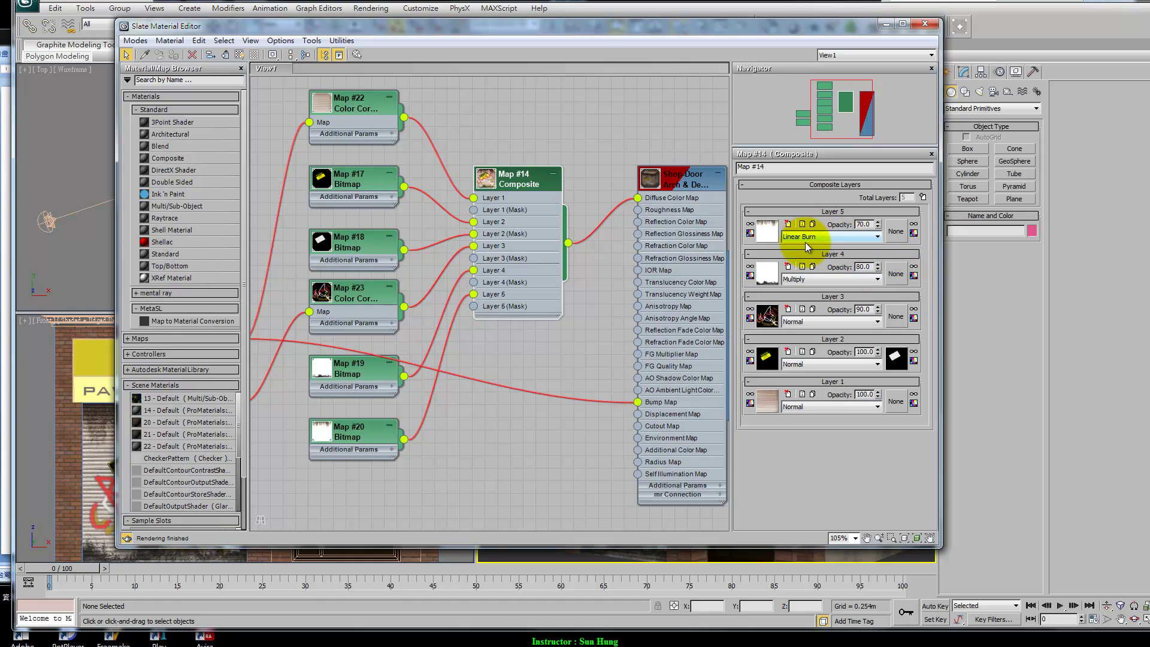
pyautogui.click(838, 240)
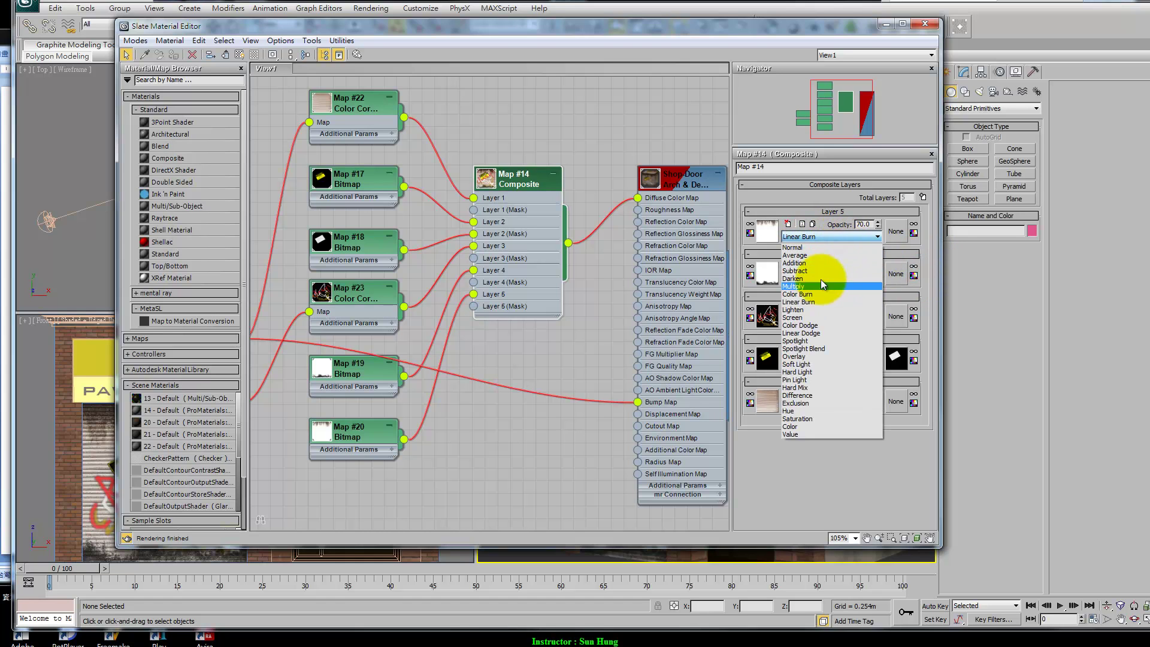
pyautogui.click(885, 455)
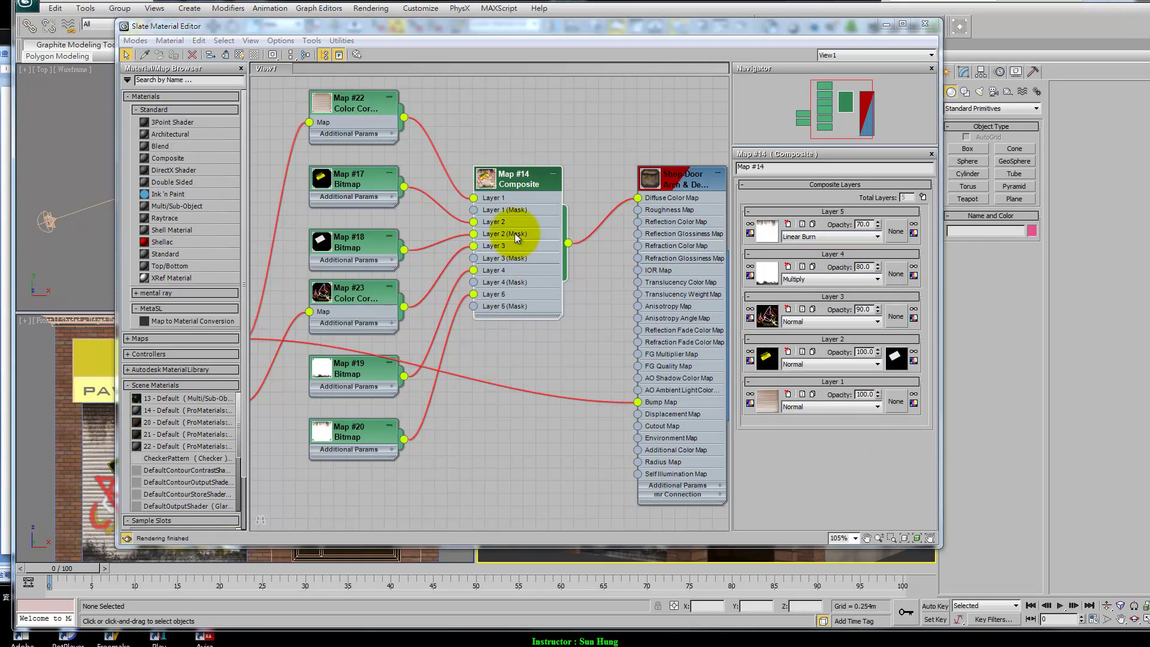
pyautogui.hotkey('alt', 'Tab')
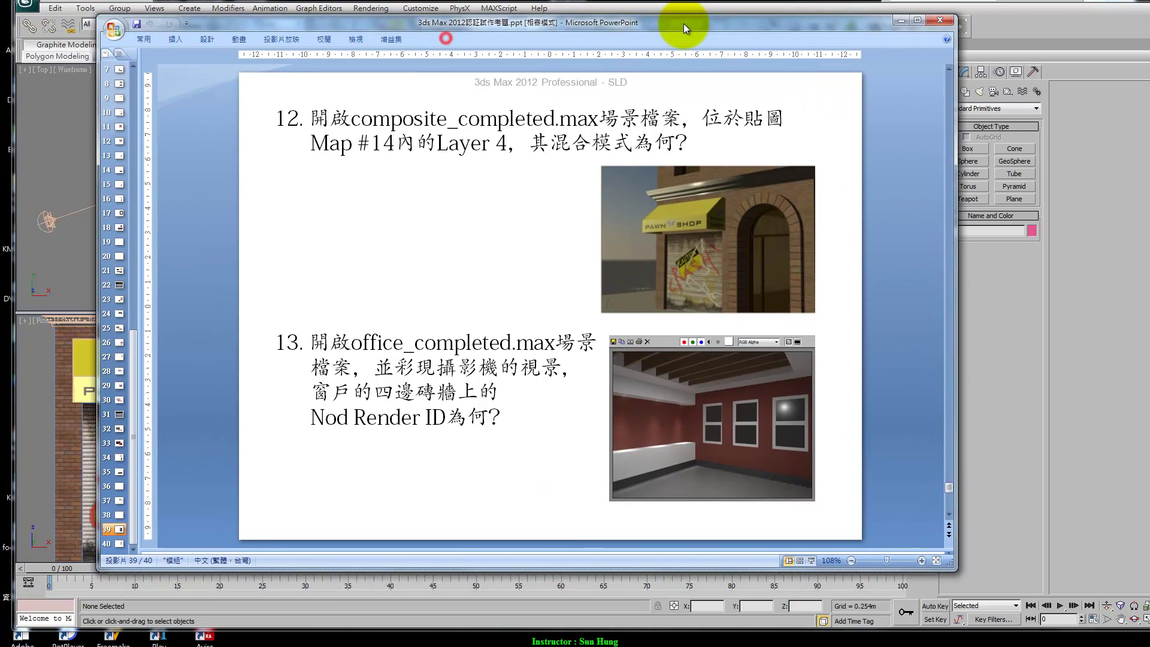
pyautogui.moveTo(684, 23); pyautogui.dragTo(742, 31)
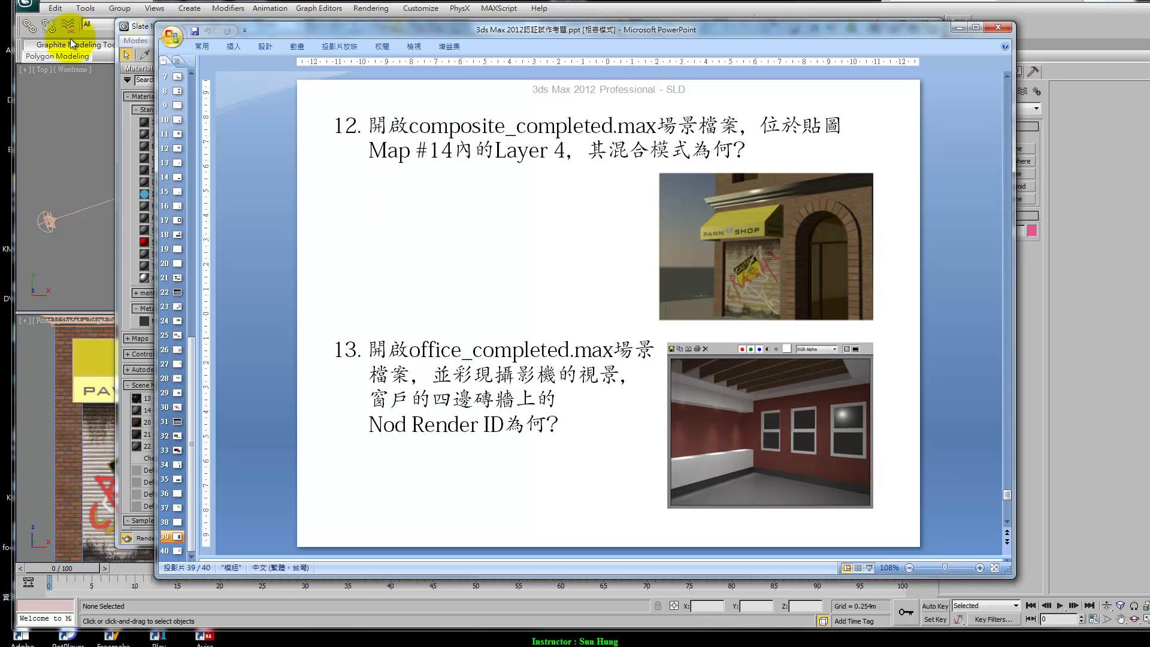
# Step: Open office_completed.max without saving, skip missing files, and close the material editor
pyautogui.click(42, 8)
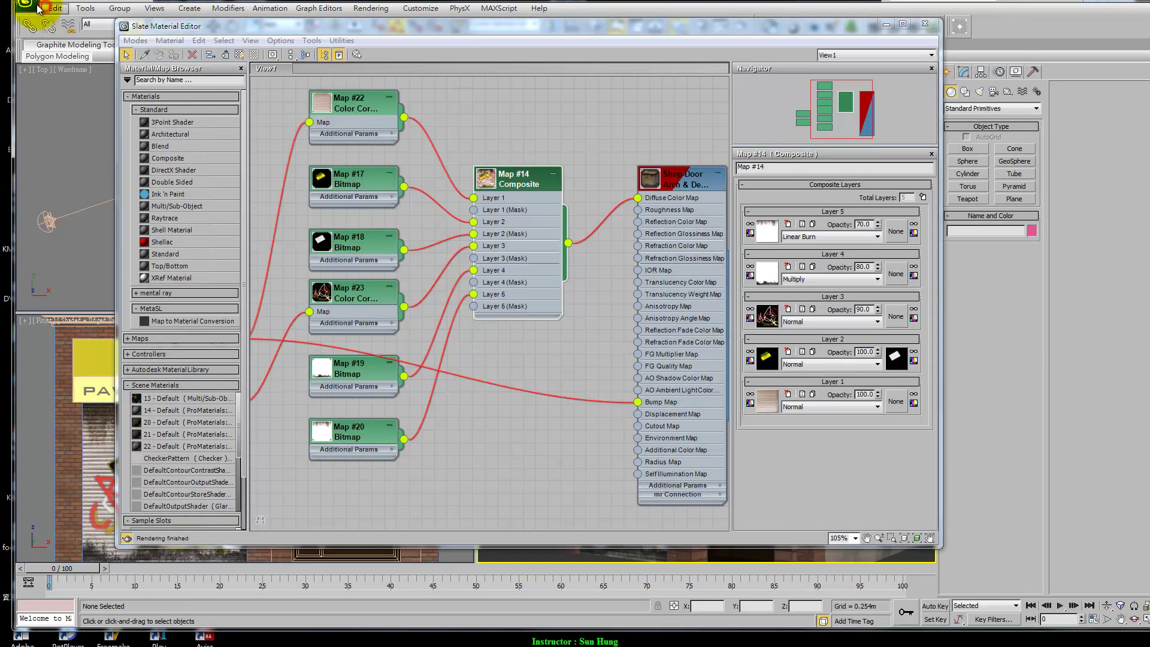
pyautogui.click(35, 7)
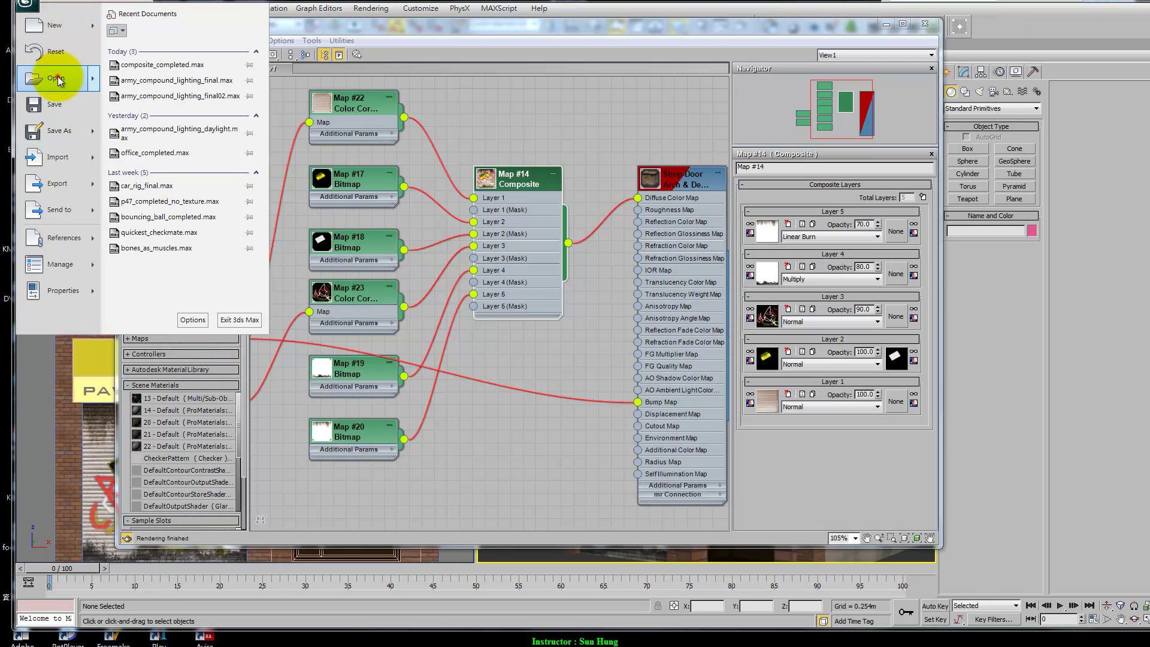
pyautogui.click(56, 75)
pyautogui.click(587, 368)
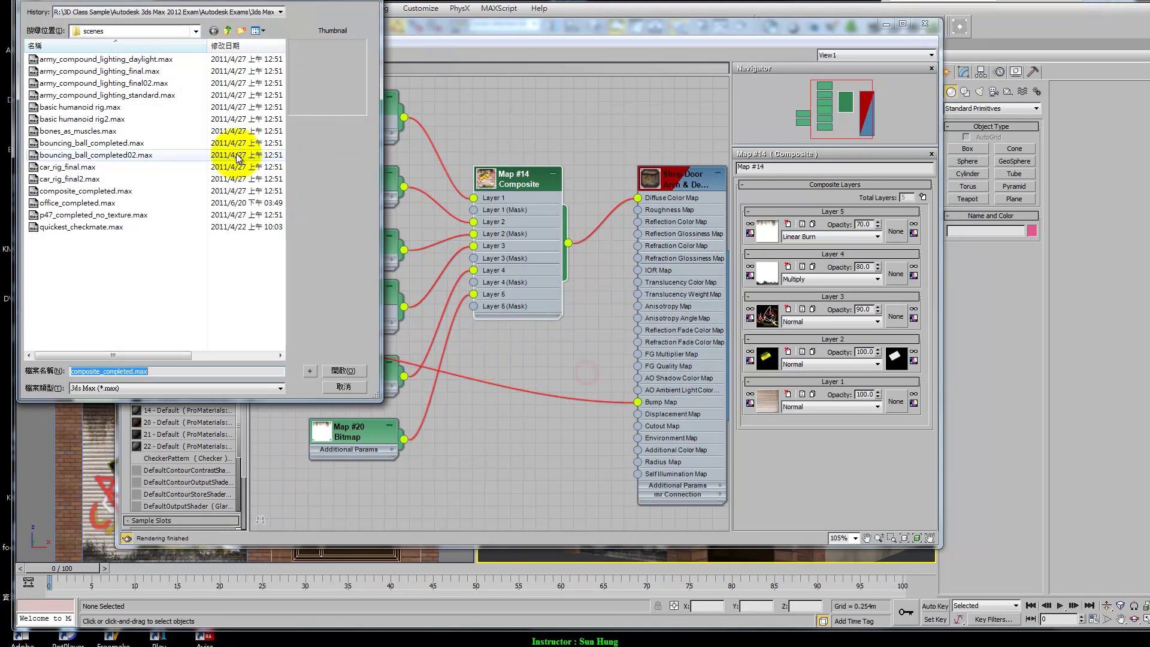
pyautogui.click(78, 203)
pyautogui.click(335, 369)
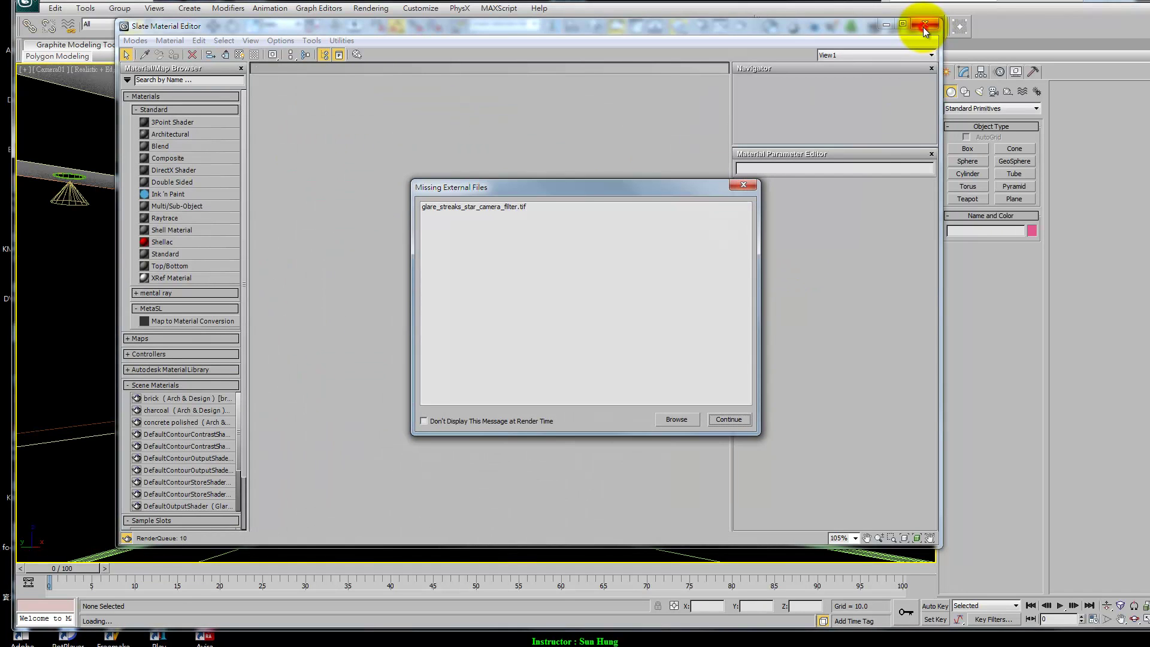
pyautogui.click(724, 418)
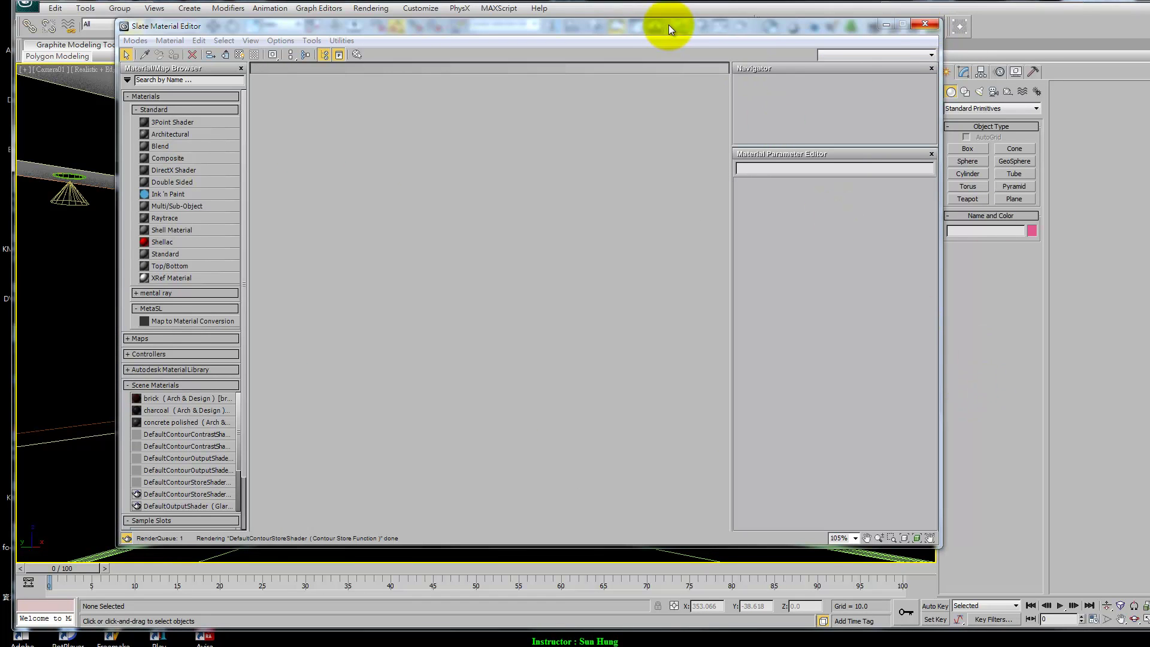
pyautogui.click(924, 23)
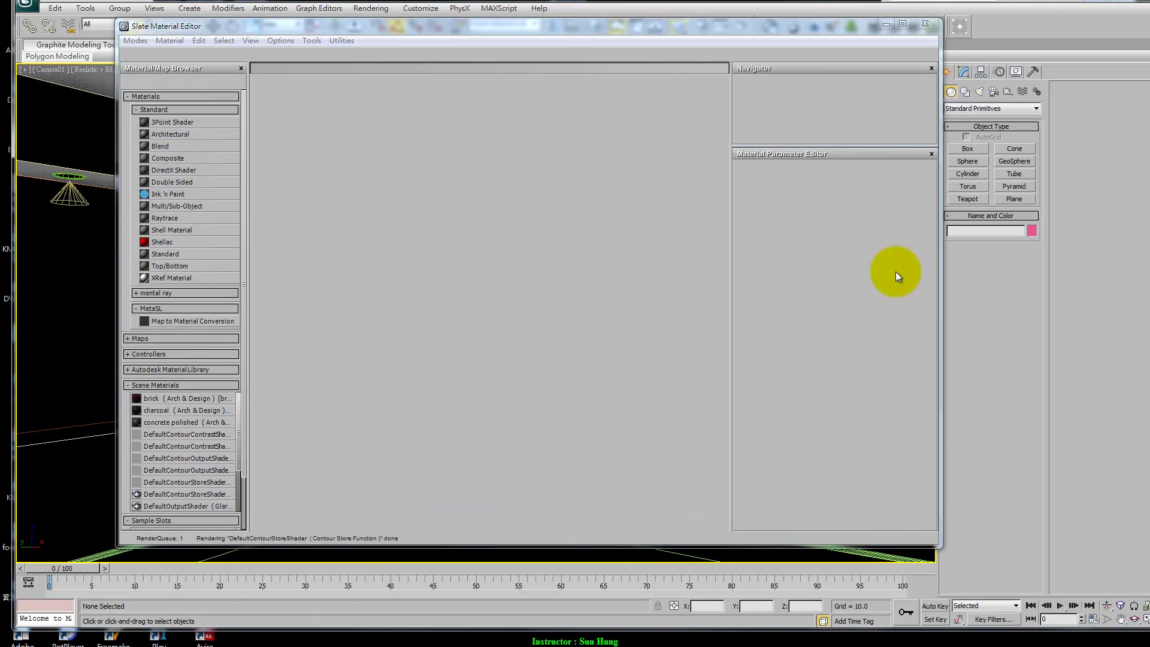
pyautogui.click(926, 23)
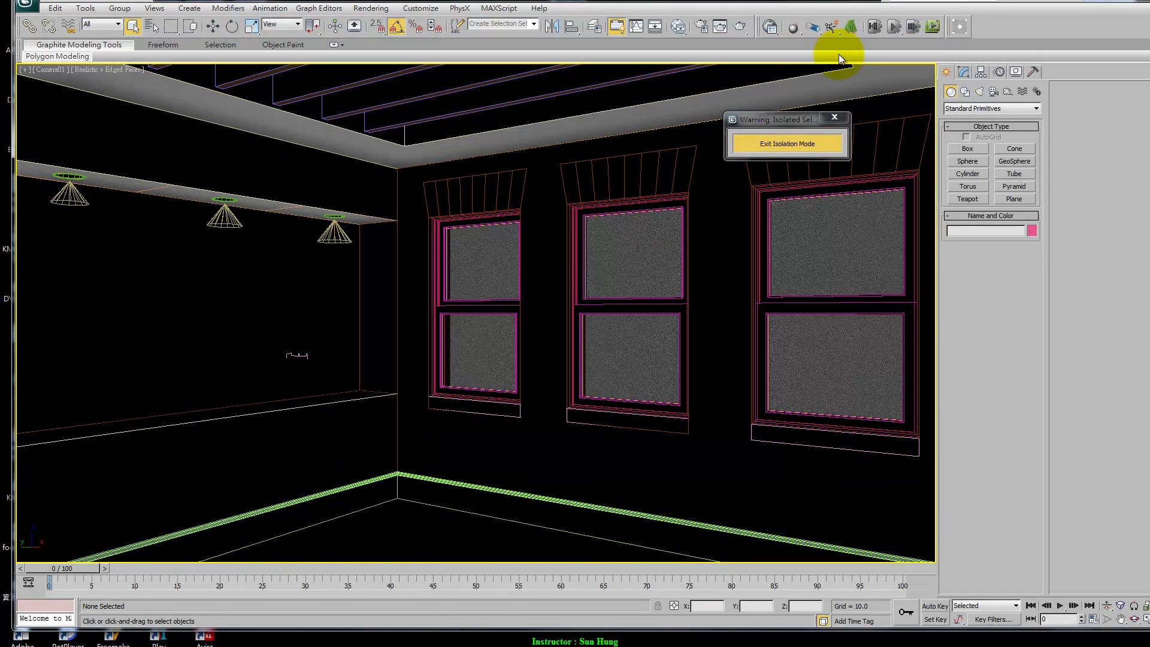
# Step: Dismiss the isolation warning and the missing output folder error from a first render attempt
pyautogui.click(834, 116)
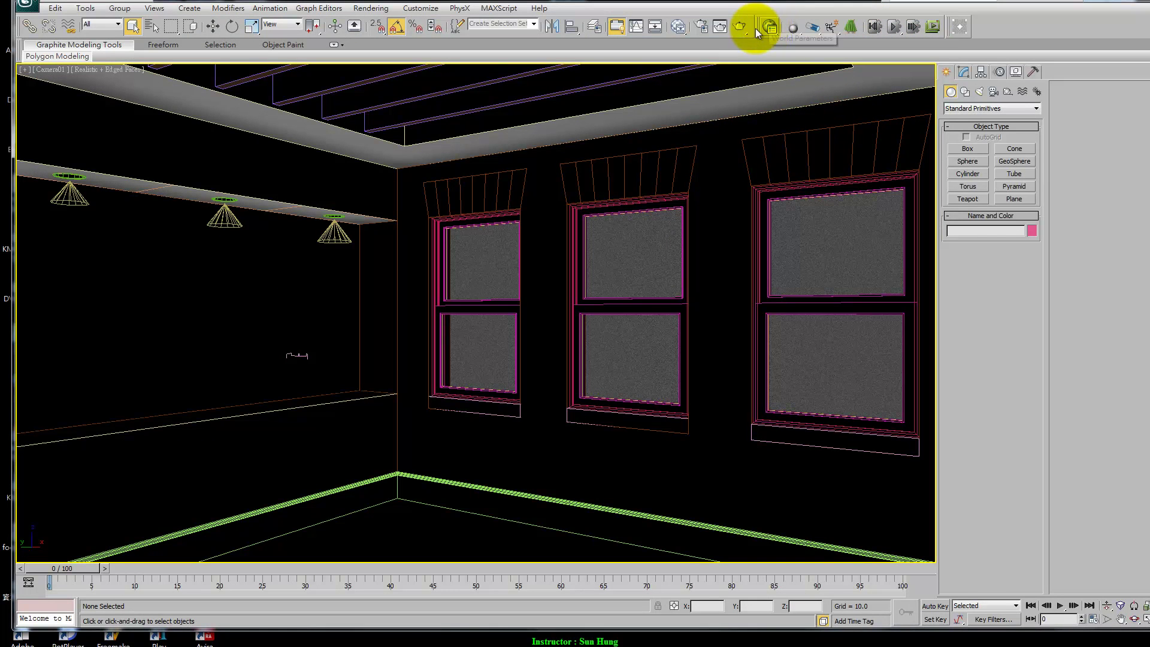
pyautogui.click(745, 27)
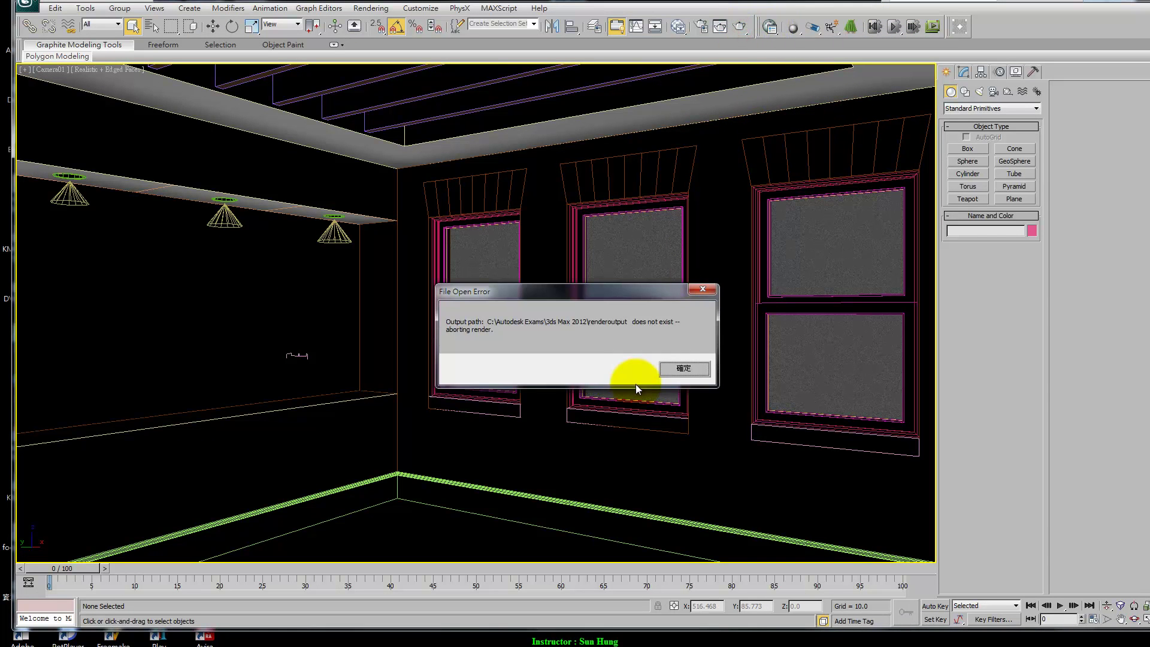
pyautogui.click(687, 370)
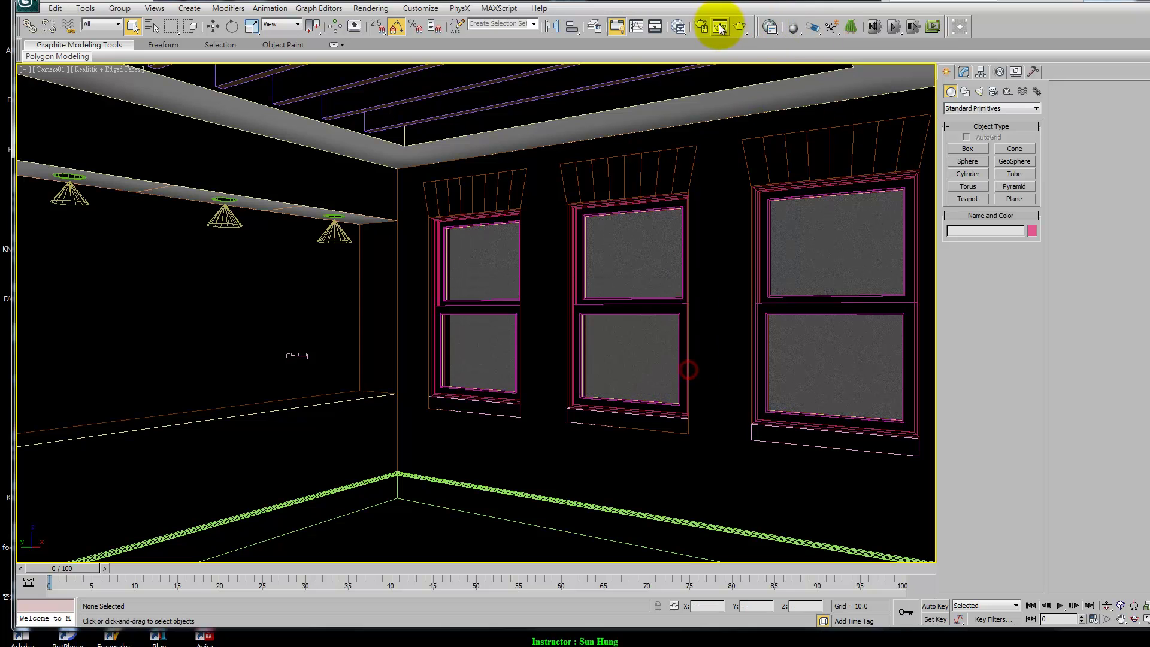
# Step: Turn off Save File and Elements Active in Render Setup, then render Camera01
pyautogui.click(700, 26)
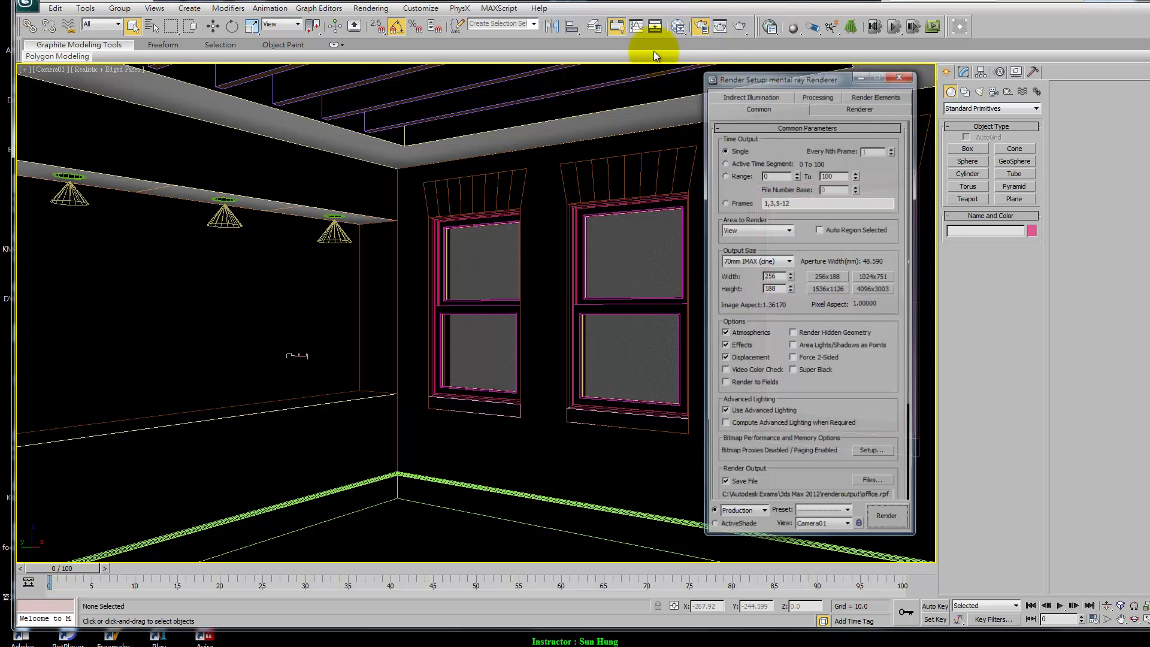
pyautogui.moveTo(706, 77); pyautogui.dragTo(435, 69)
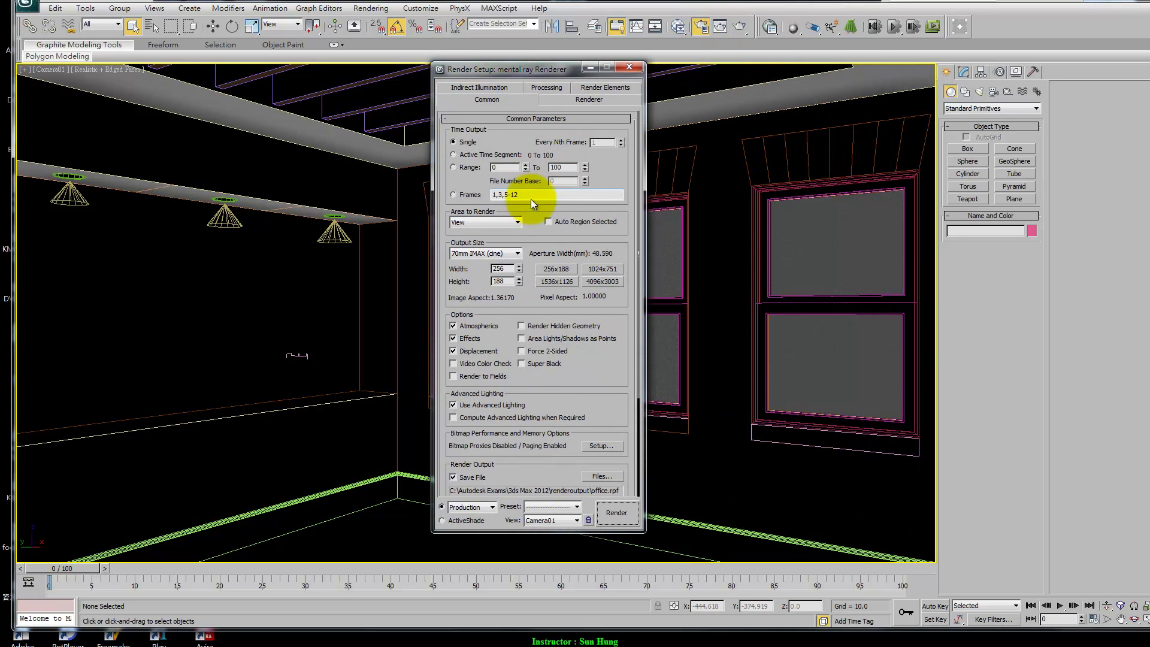
pyautogui.moveTo(590, 405)
pyautogui.mouseDown()
pyautogui.moveTo(602, 333)
pyautogui.moveTo(563, 424)
pyautogui.mouseUp()
pyautogui.click(453, 403)
pyautogui.click(606, 88)
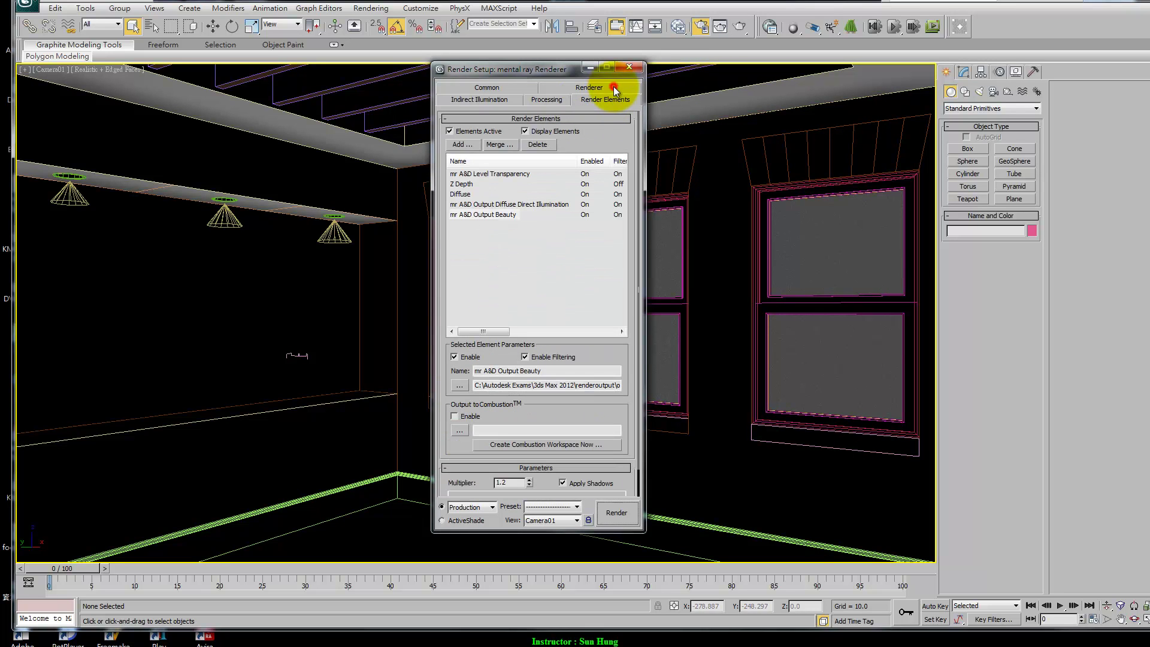
pyautogui.click(459, 131)
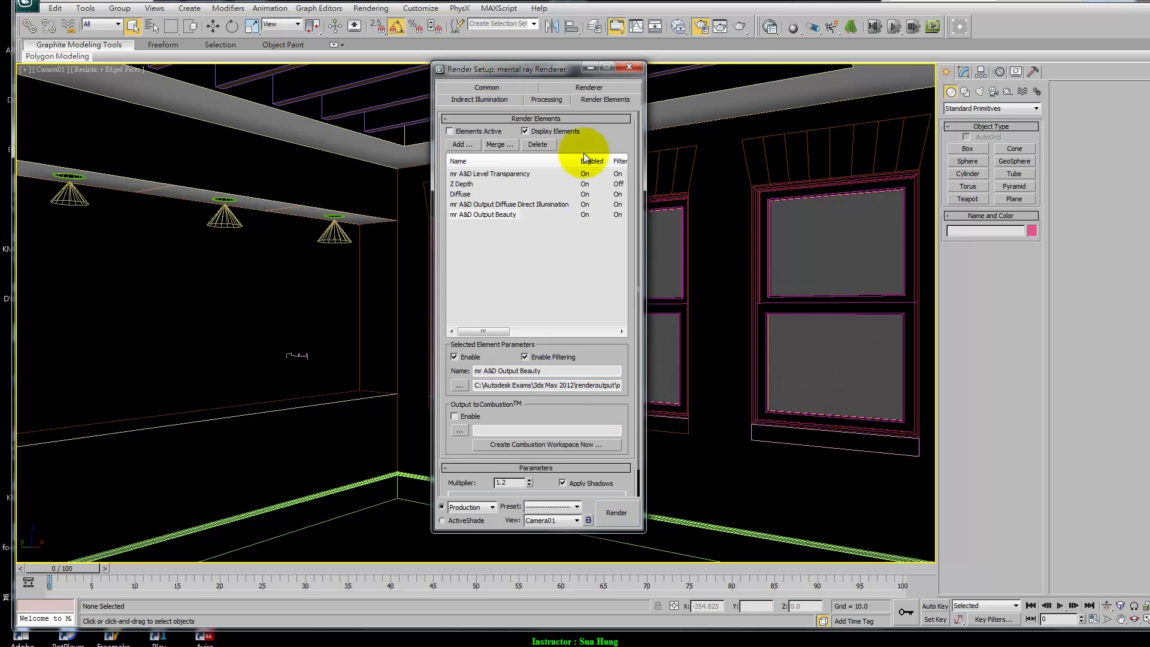
pyautogui.click(619, 508)
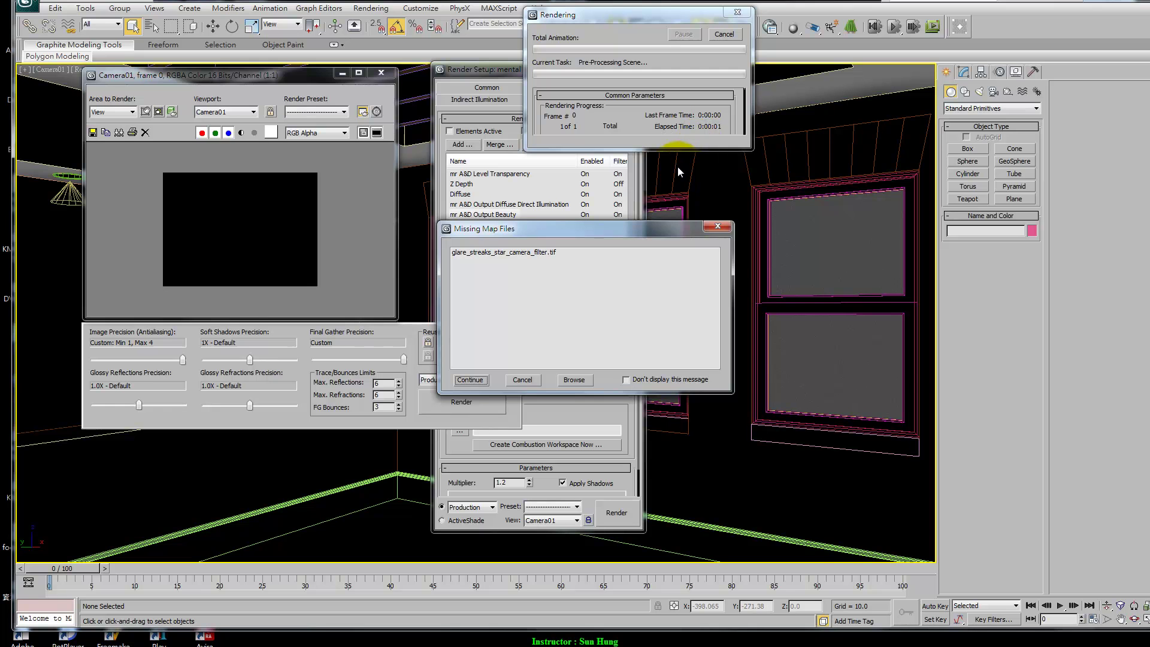
# Step: Finish the Camera01 render past the missing map and read pixel data on the window's brick surround
pyautogui.click(470, 380)
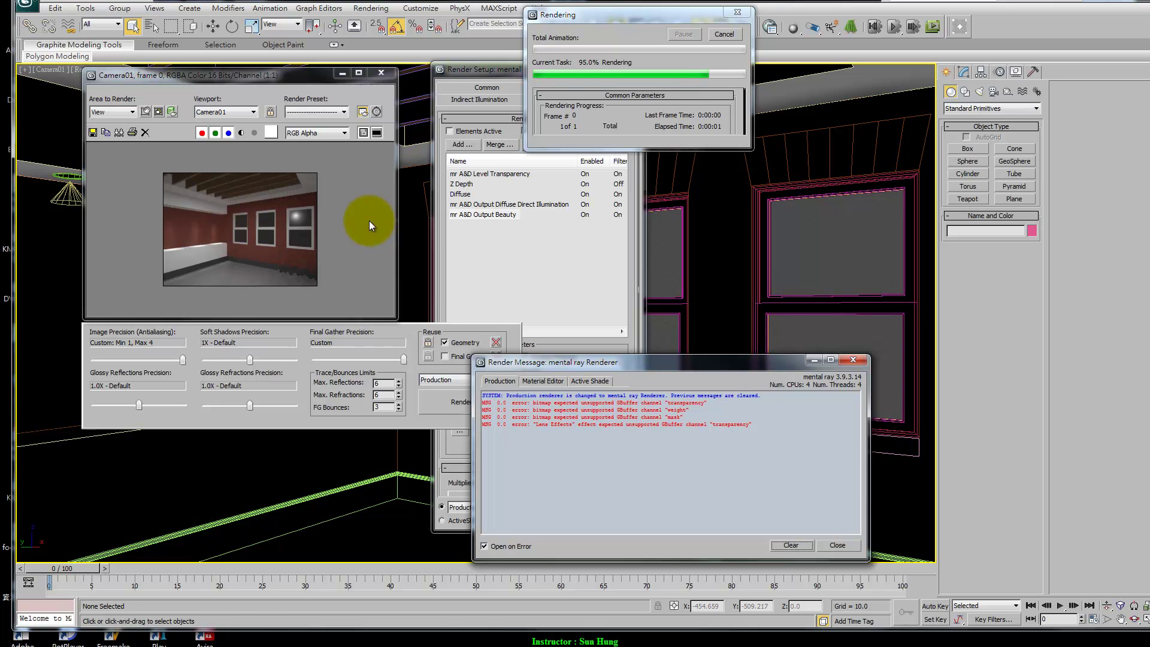
pyautogui.rightClick(298, 261)
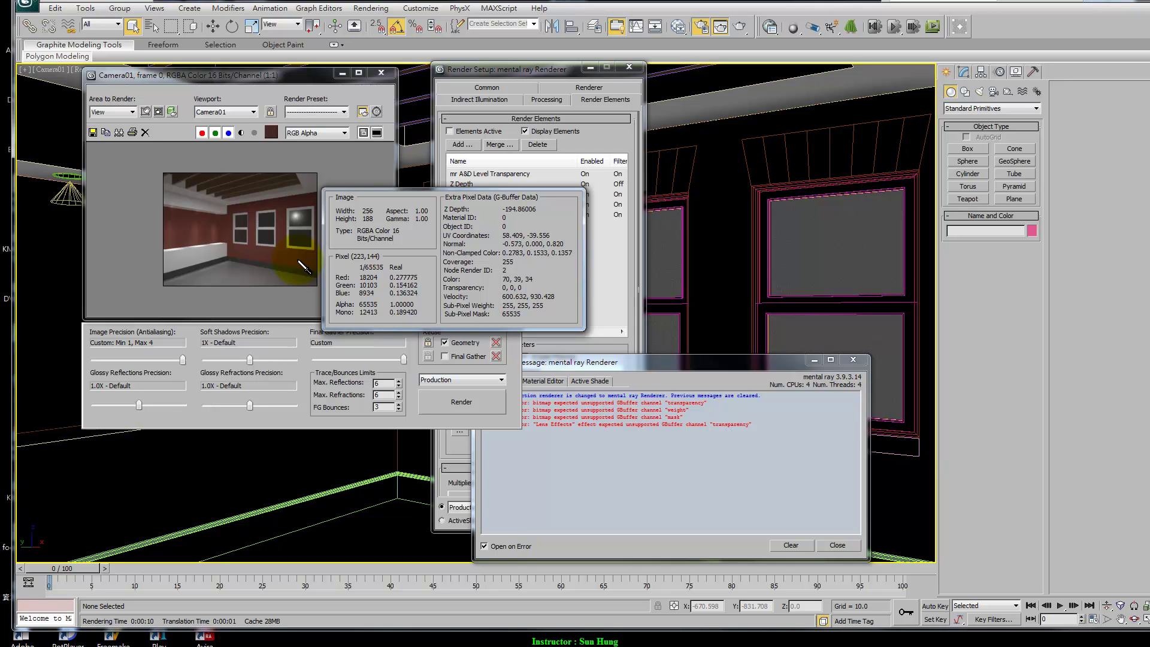
pyautogui.moveTo(298, 261); pyautogui.dragTo(304, 247, button='right')
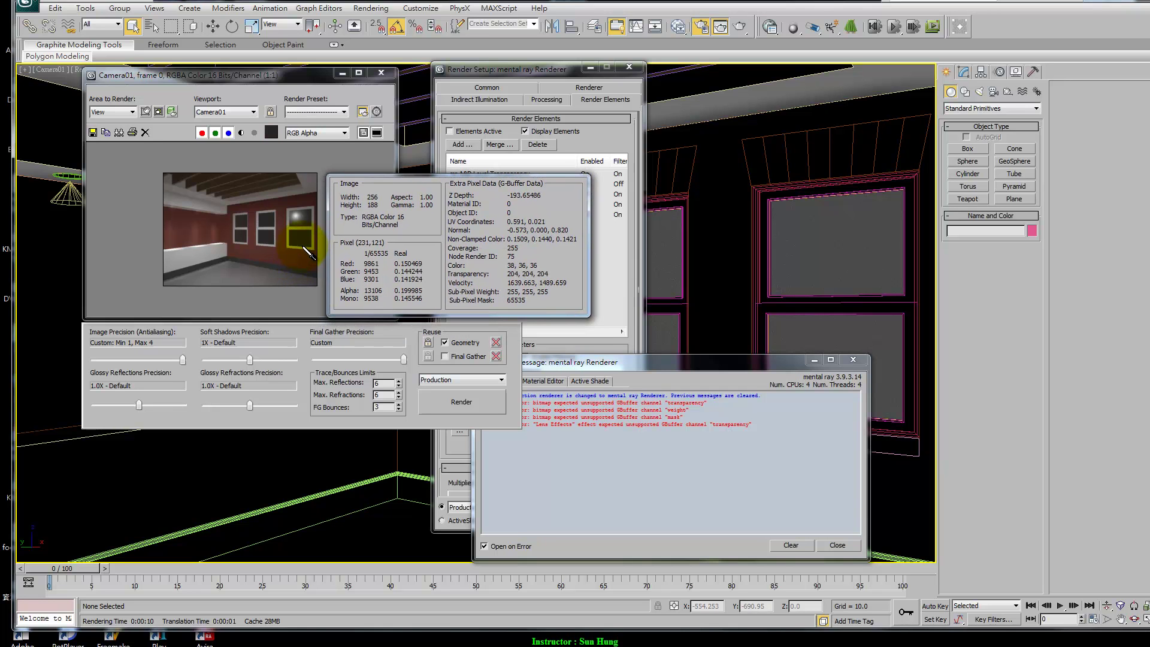
pyautogui.moveTo(304, 247)
pyautogui.mouseDown(button='right')
pyautogui.moveTo(295, 191)
pyautogui.moveTo(188, 225)
pyautogui.moveTo(294, 262)
pyautogui.mouseUp(button='right')
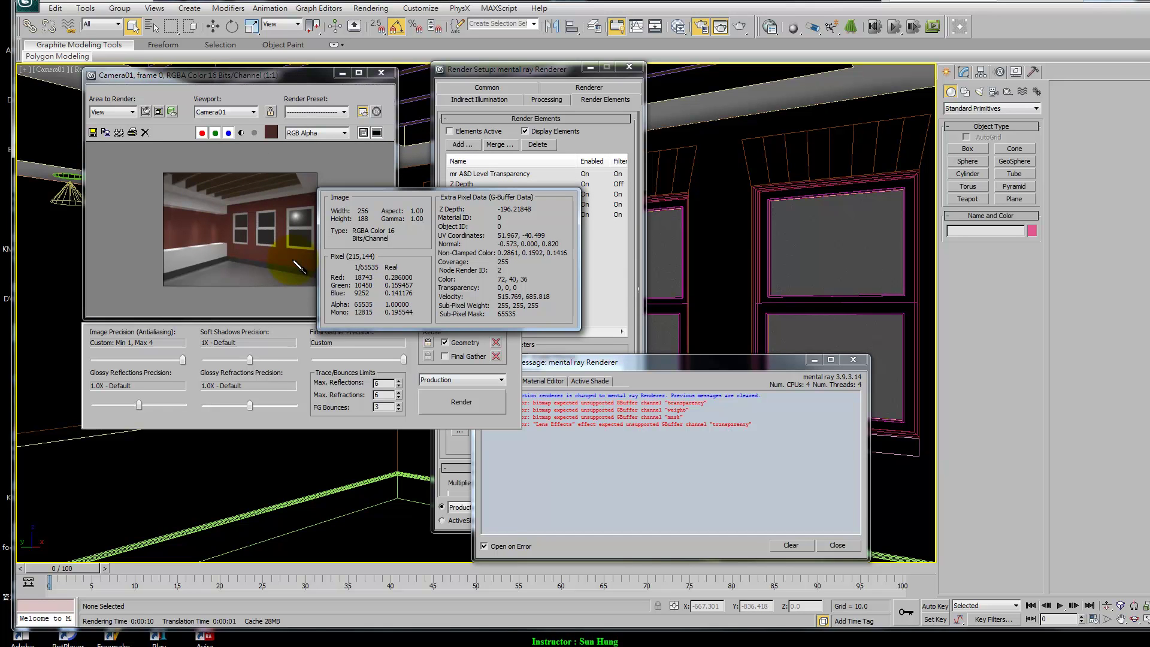
pyautogui.moveTo(294, 262); pyautogui.dragTo(299, 238, button='right')
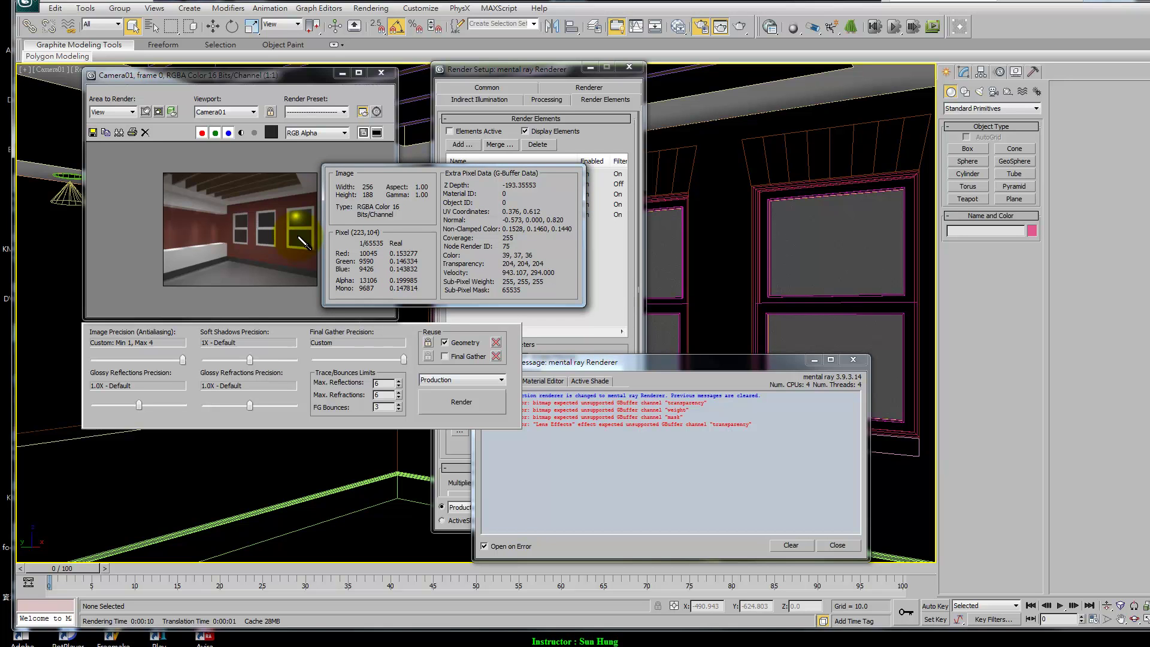
pyautogui.moveTo(298, 238); pyautogui.dragTo(297, 236, button='right')
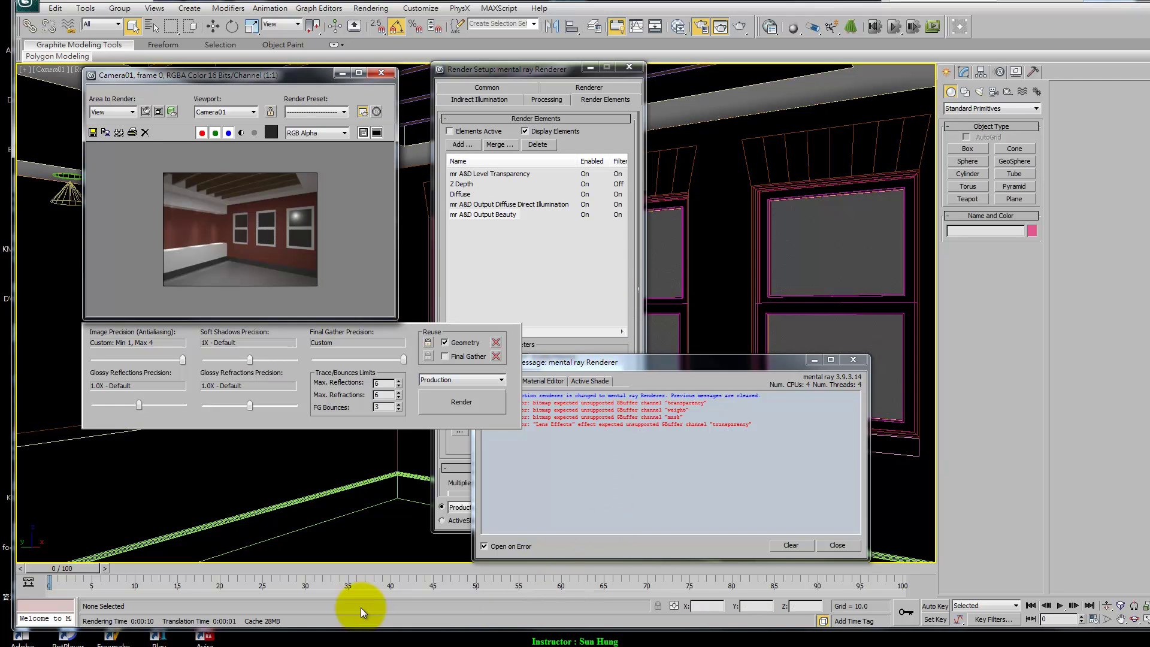
# Step: Read question 14 on PowerPoint slide 40, then return to 3ds Max
pyautogui.click(205, 636)
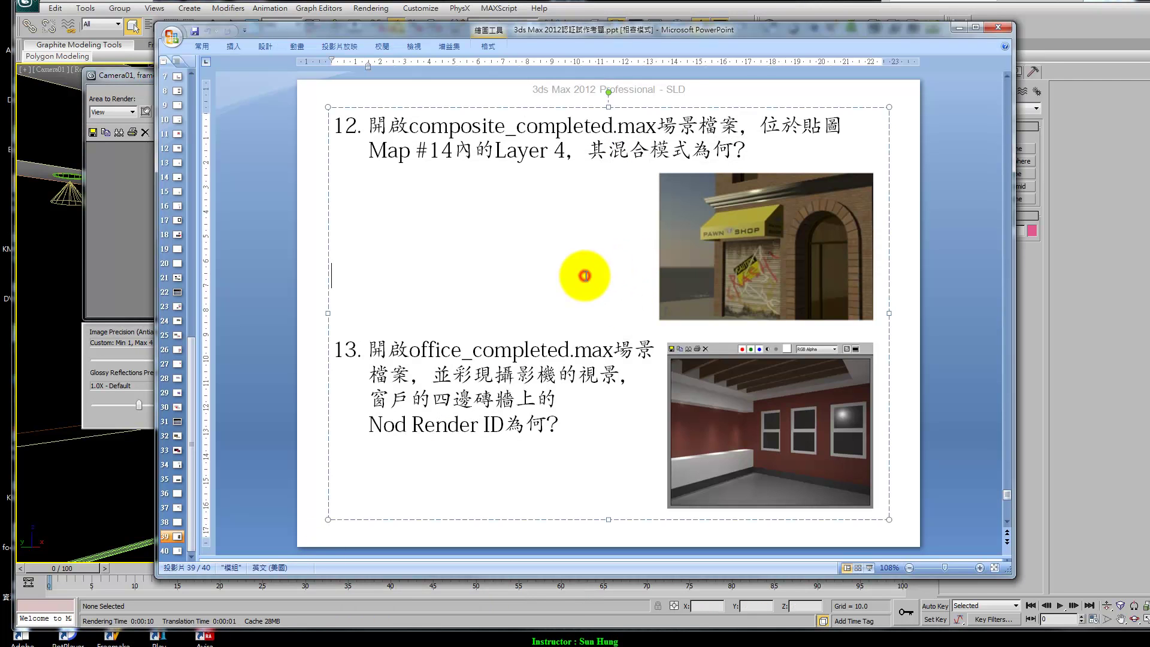
pyautogui.scroll(-1, 585, 273)
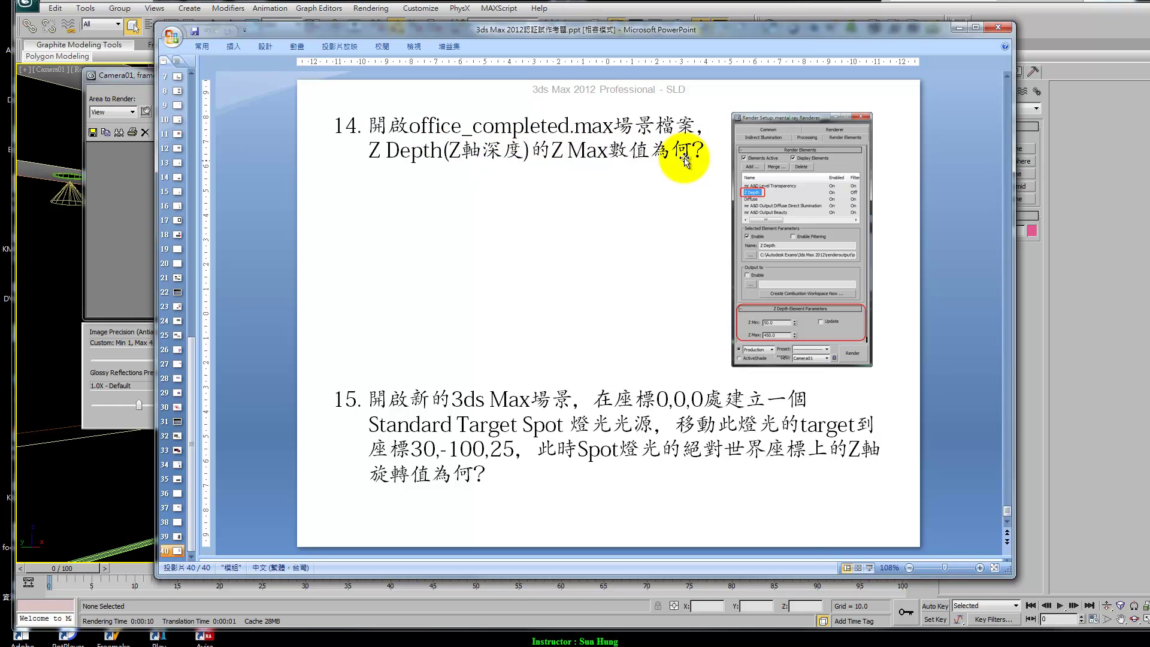
pyautogui.click(1060, 333)
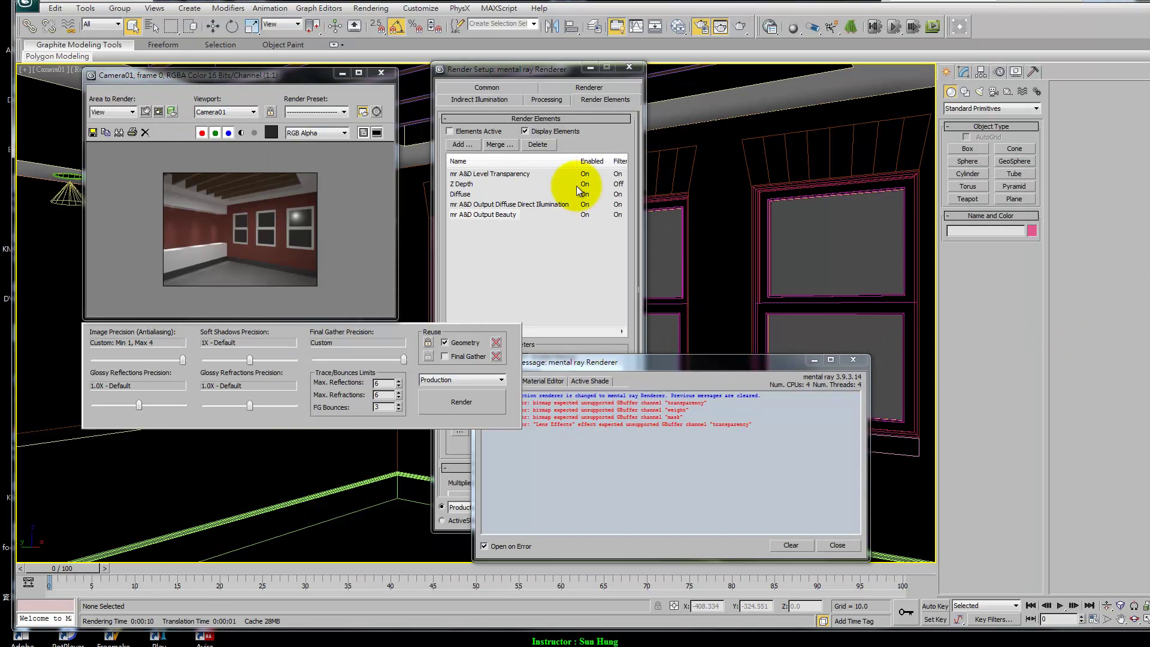
# Step: Select the Z Depth render element and show the Z Depth channel in the frame buffer
pyautogui.click(479, 100)
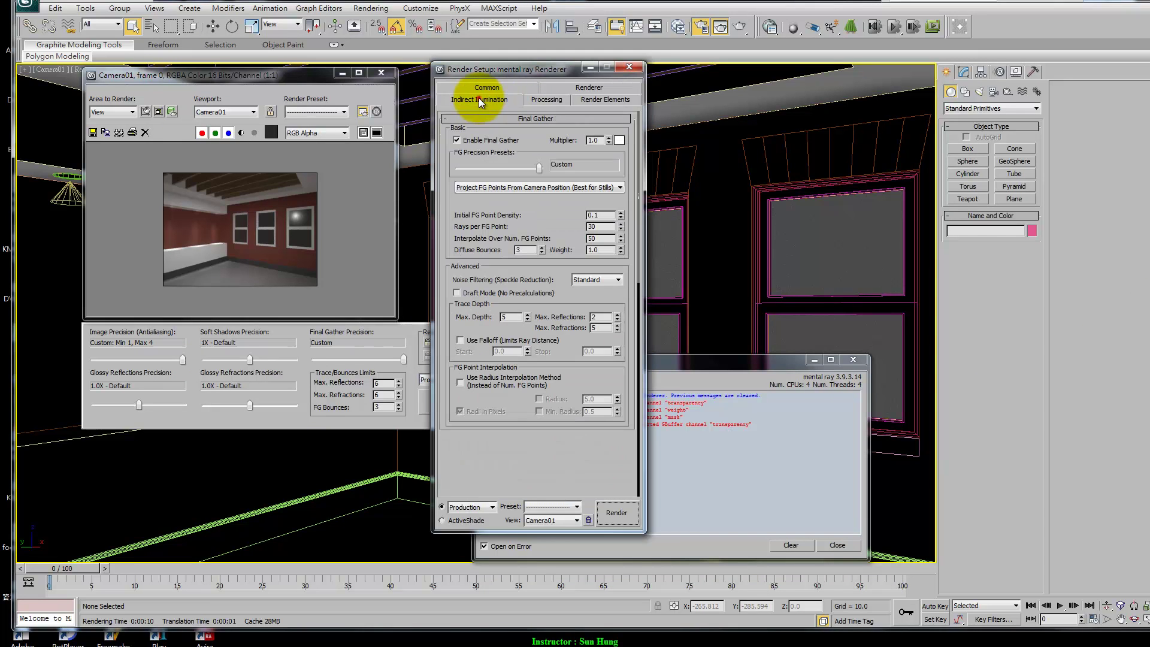
pyautogui.click(591, 99)
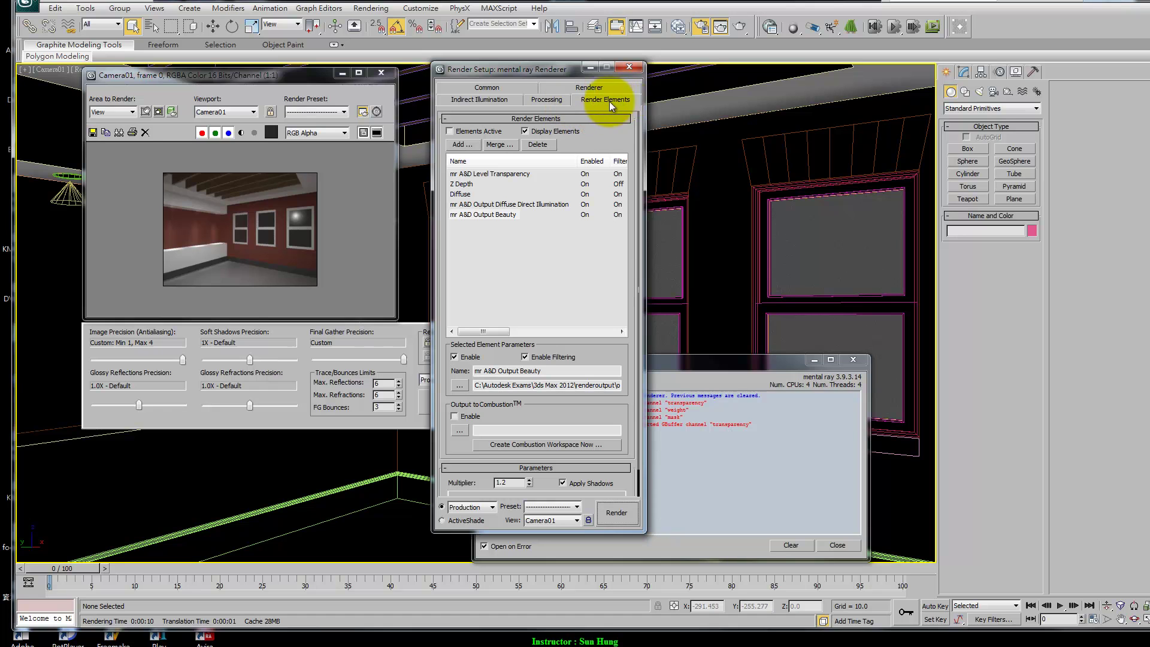
pyautogui.click(467, 185)
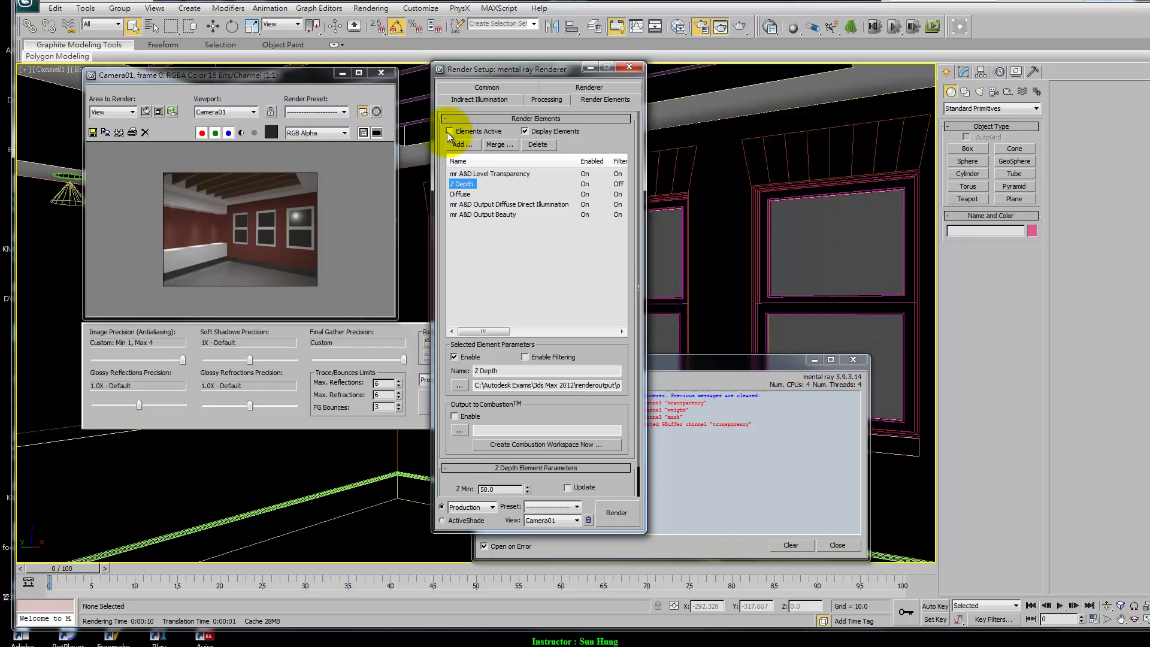
pyautogui.moveTo(585, 424); pyautogui.dragTo(585, 392)
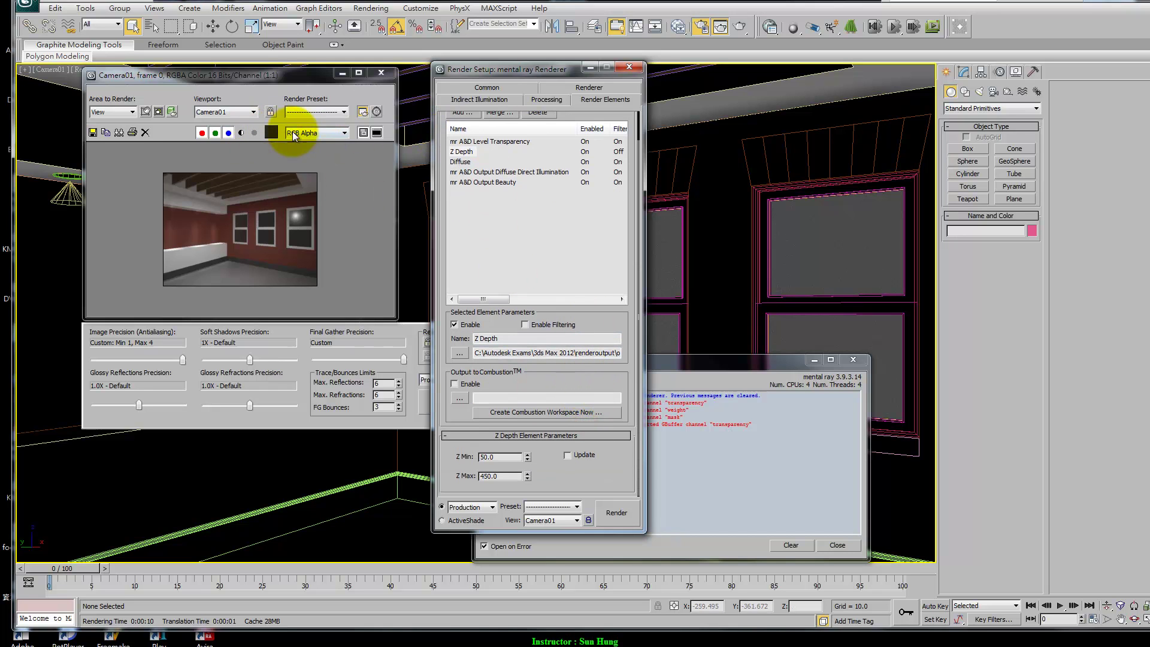
pyautogui.click(333, 133)
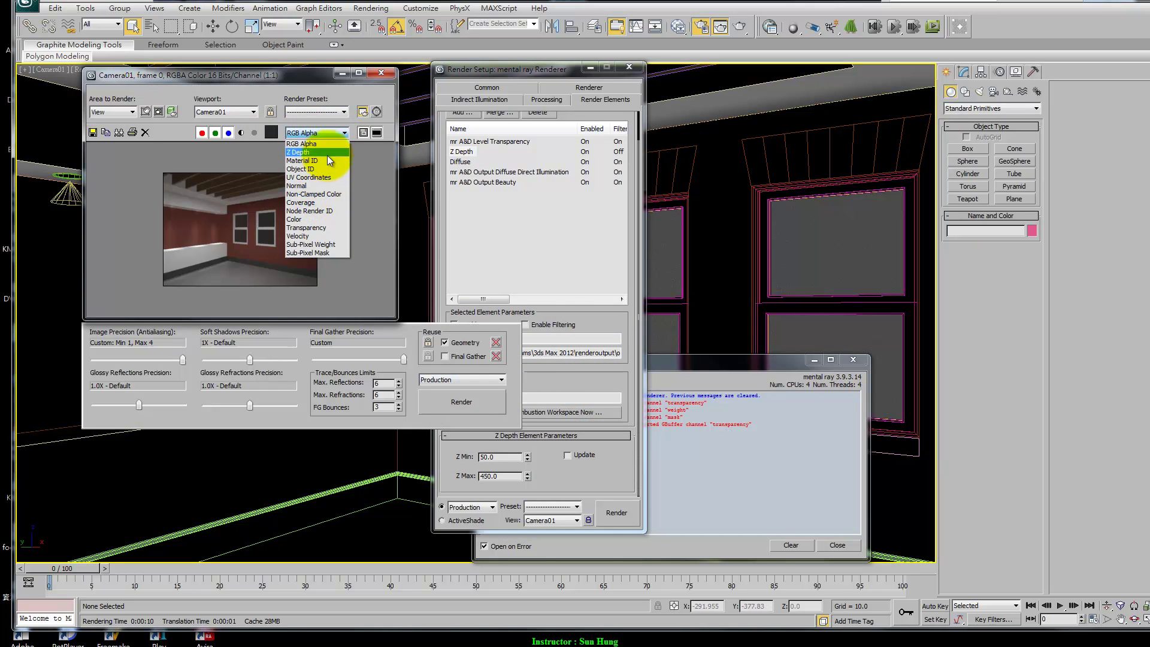
pyautogui.click(318, 153)
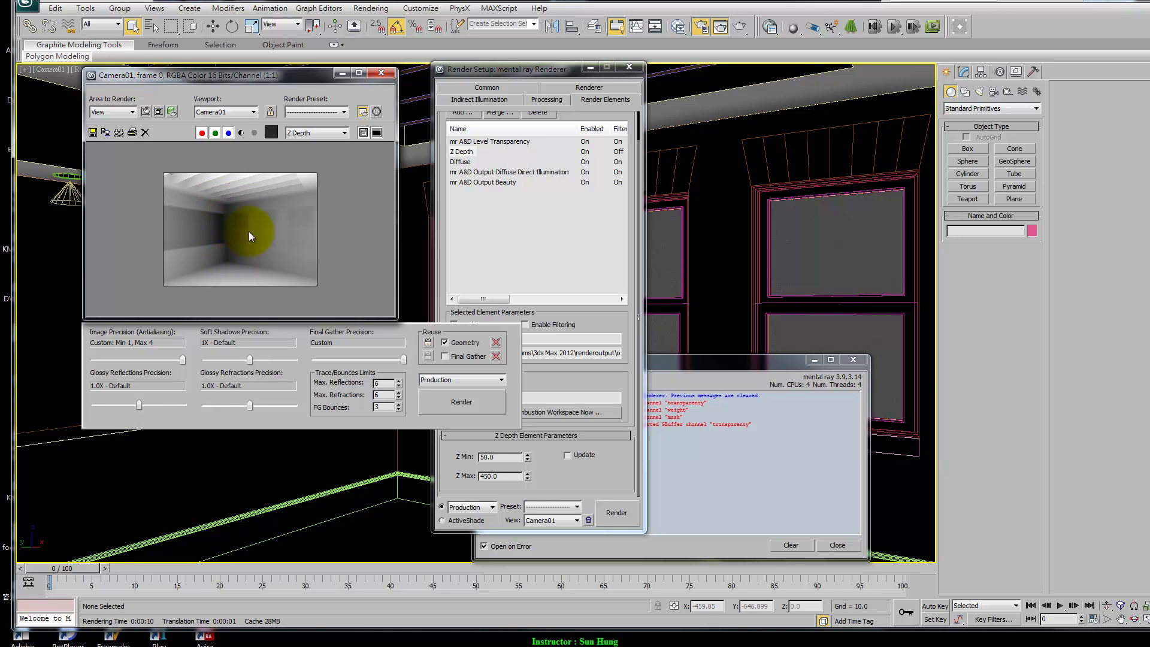
pyautogui.click(323, 132)
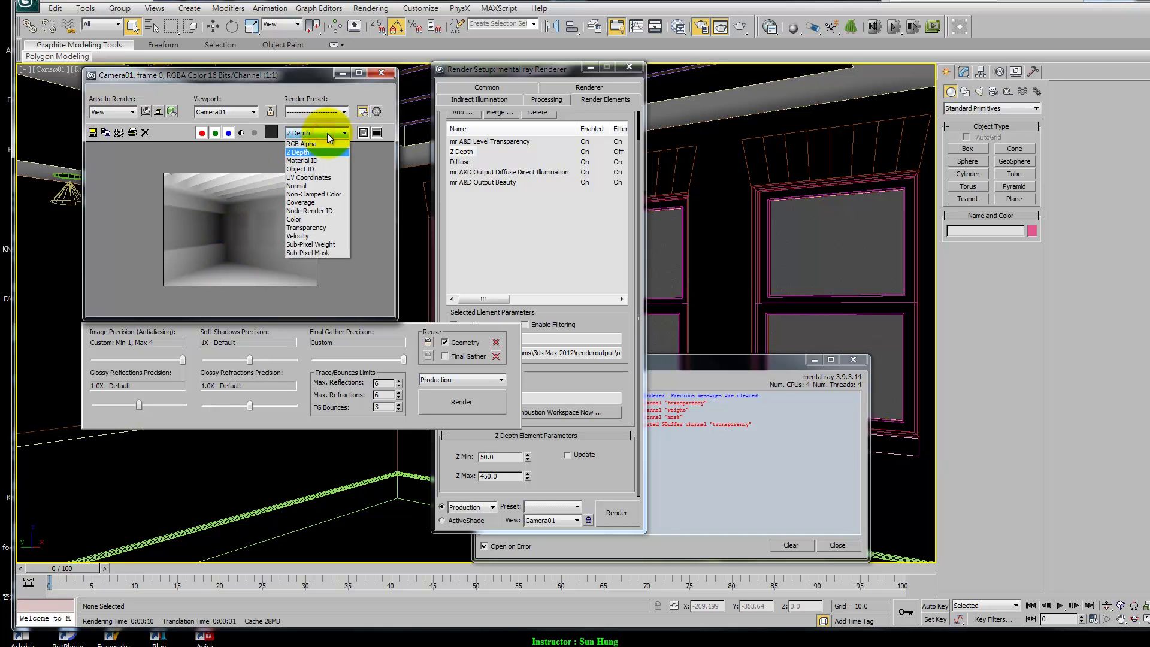
pyautogui.click(326, 152)
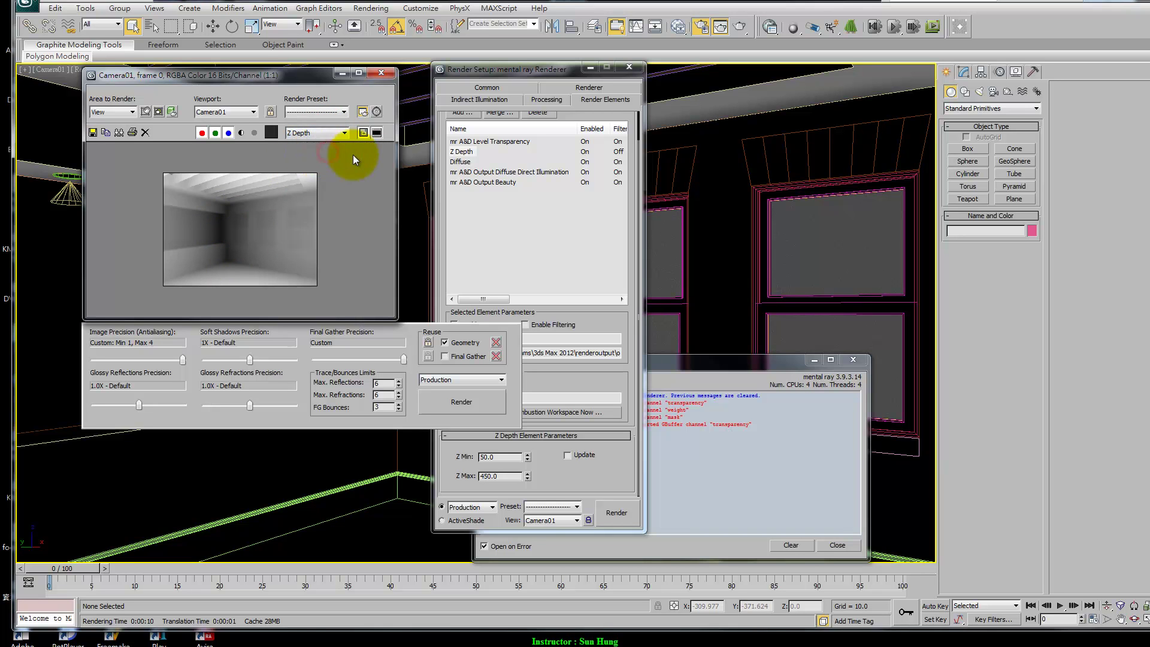
pyautogui.rightClick(259, 244)
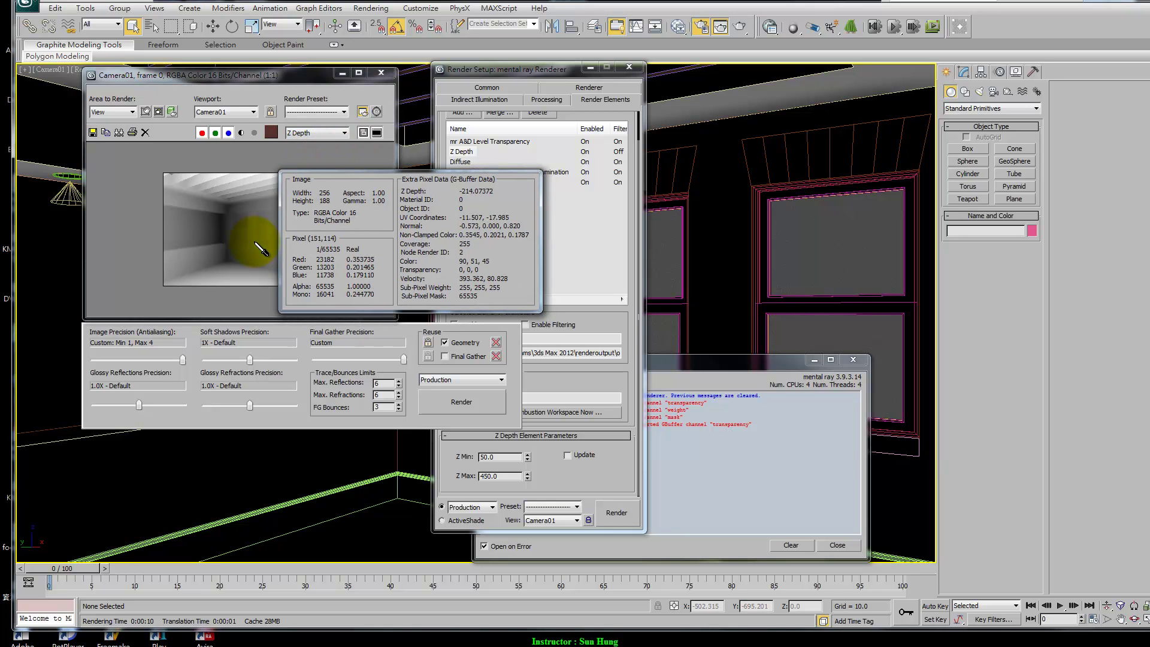
pyautogui.moveTo(259, 246); pyautogui.dragTo(249, 221, button='right')
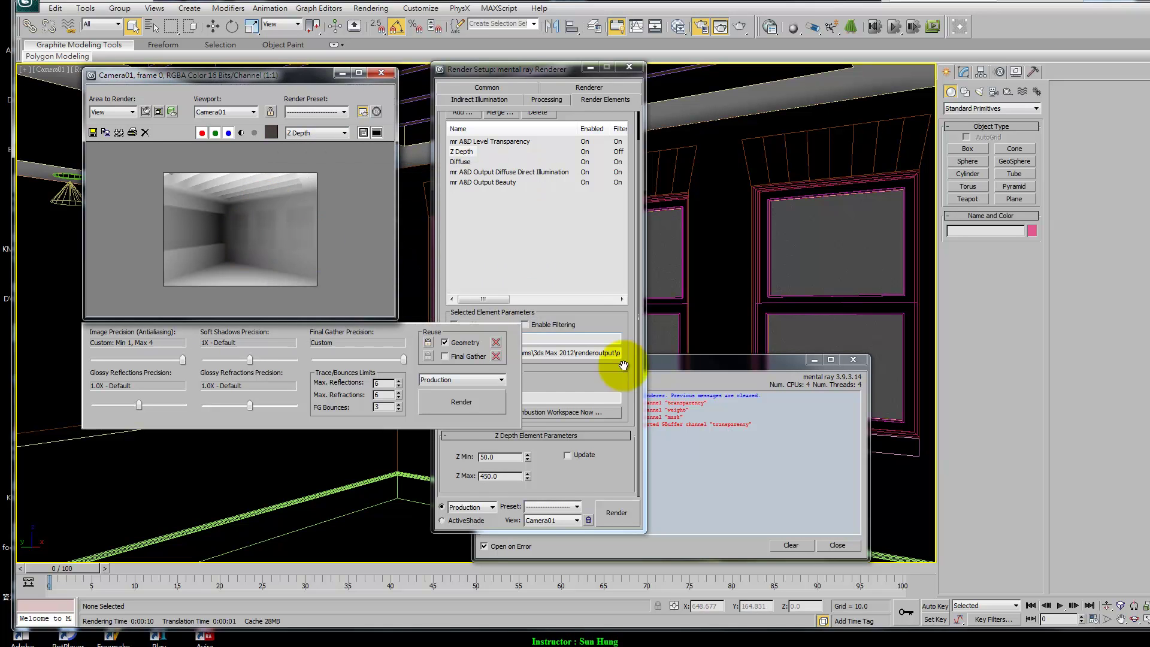
pyautogui.click(560, 257)
# Step: Check the Z Depth element's Z Min and Z Max (450.0), then return to the exam slide
pyautogui.moveTo(563, 70); pyautogui.dragTo(688, 52)
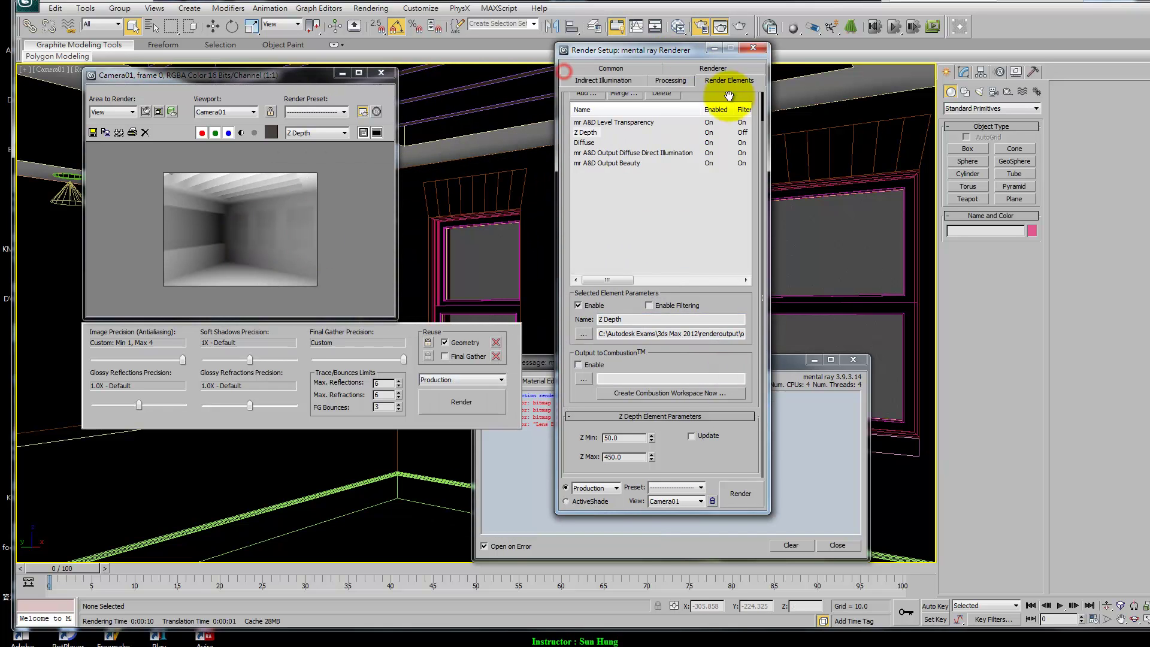
pyautogui.click(737, 462)
pyautogui.click(620, 438)
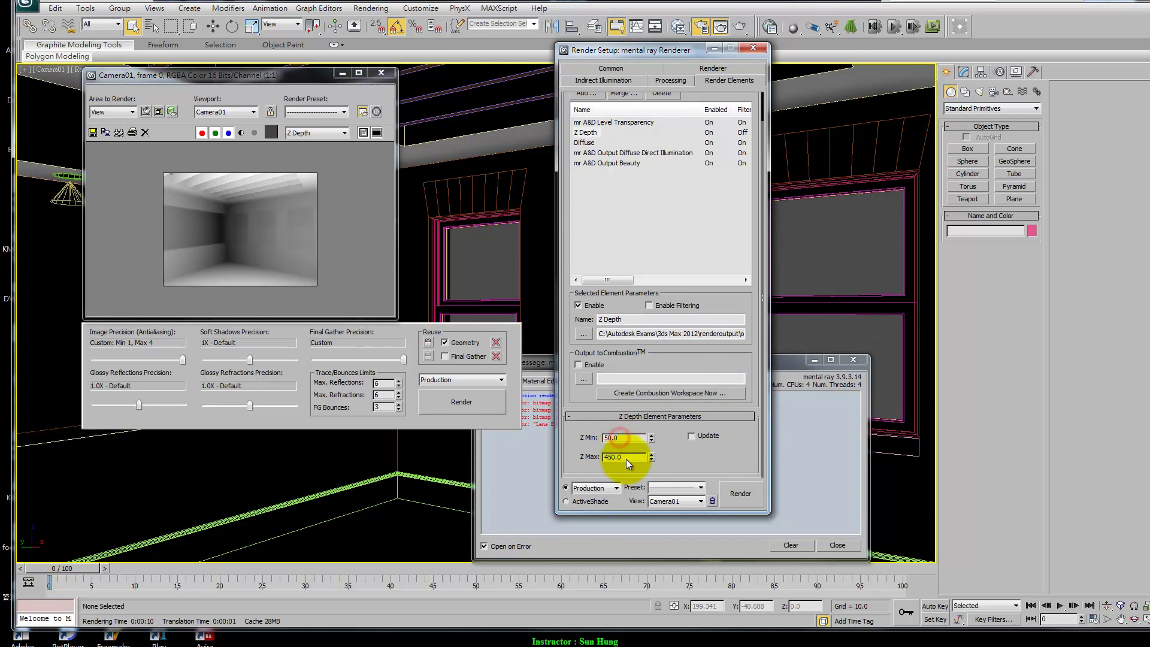
pyautogui.doubleClick(629, 458)
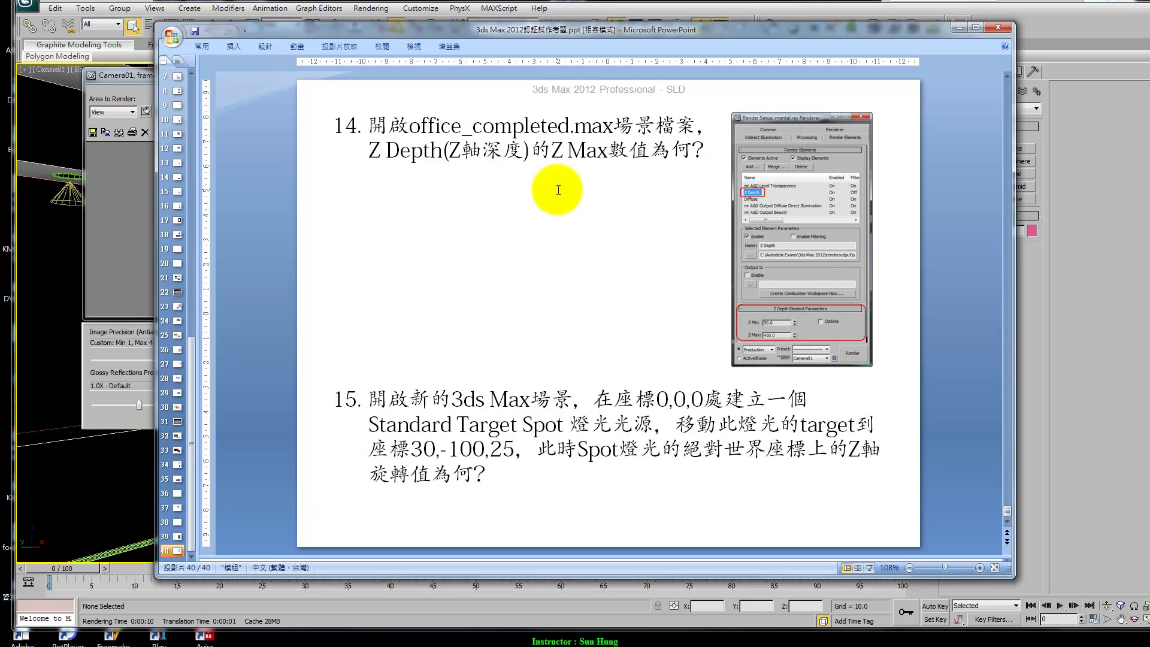
pyautogui.hotkey('alt', 'Tab')
pyautogui.click(541, 389)
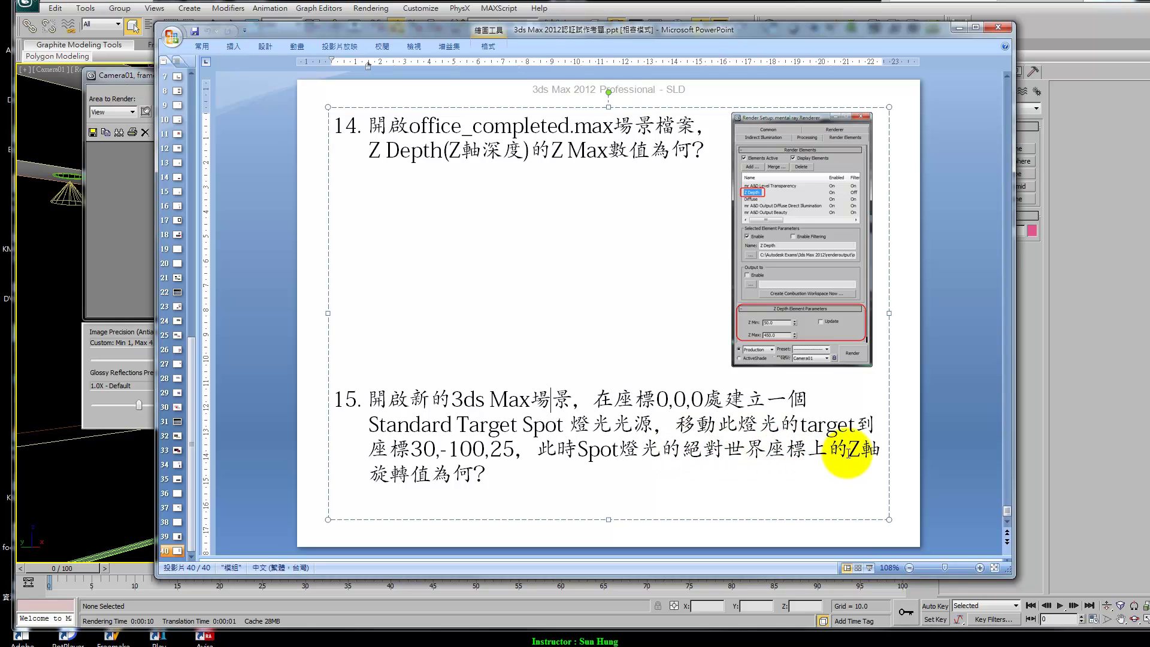
# Step: Reset 3ds Max to a new empty scene without saving the current one
pyautogui.click(43, 13)
pyautogui.click(47, 45)
pyautogui.click(539, 366)
pyautogui.click(548, 342)
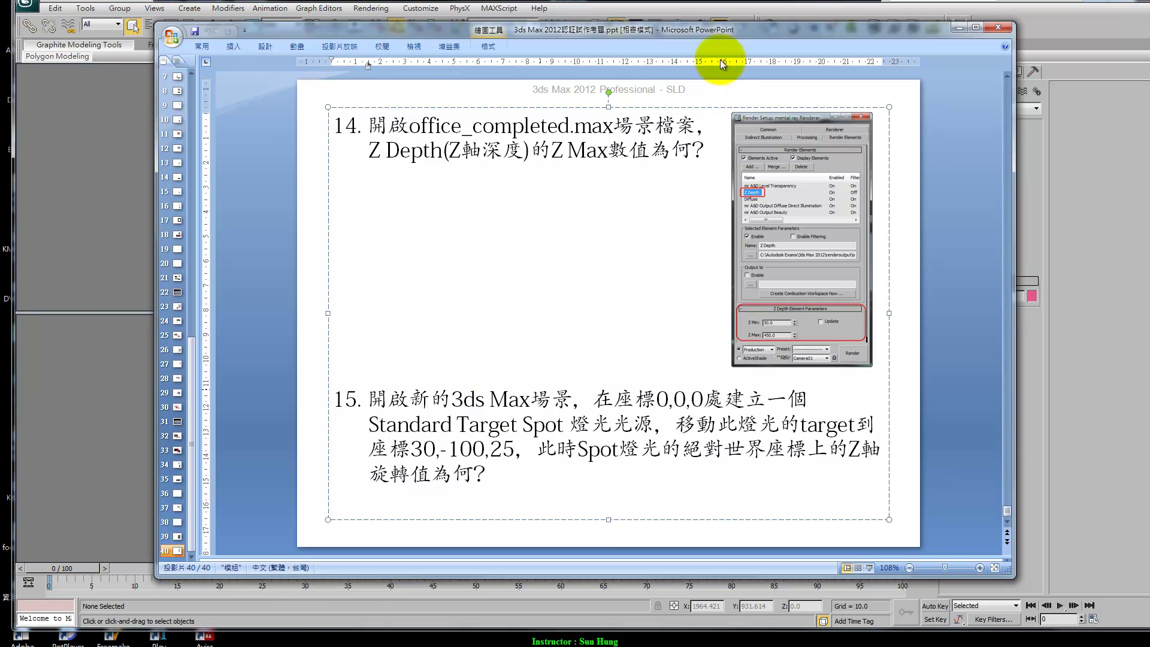
pyautogui.click(683, 30)
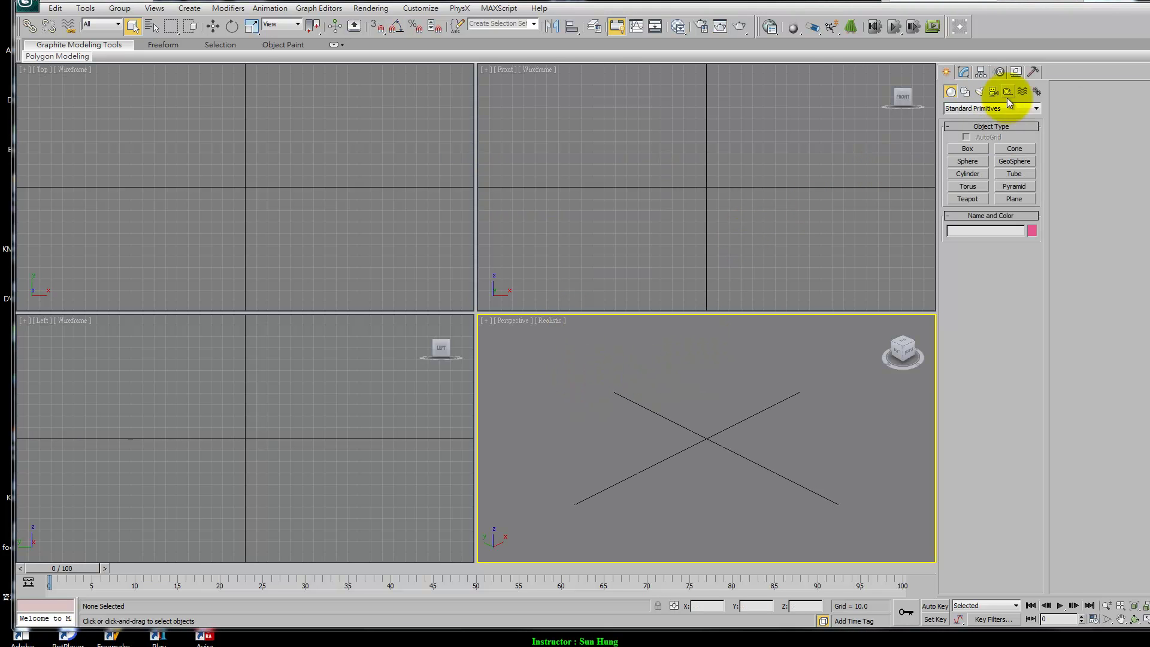
# Step: Arm Standard Target Spot creation and open Grid and Snap Settings for Grid Points snapping
pyautogui.click(980, 92)
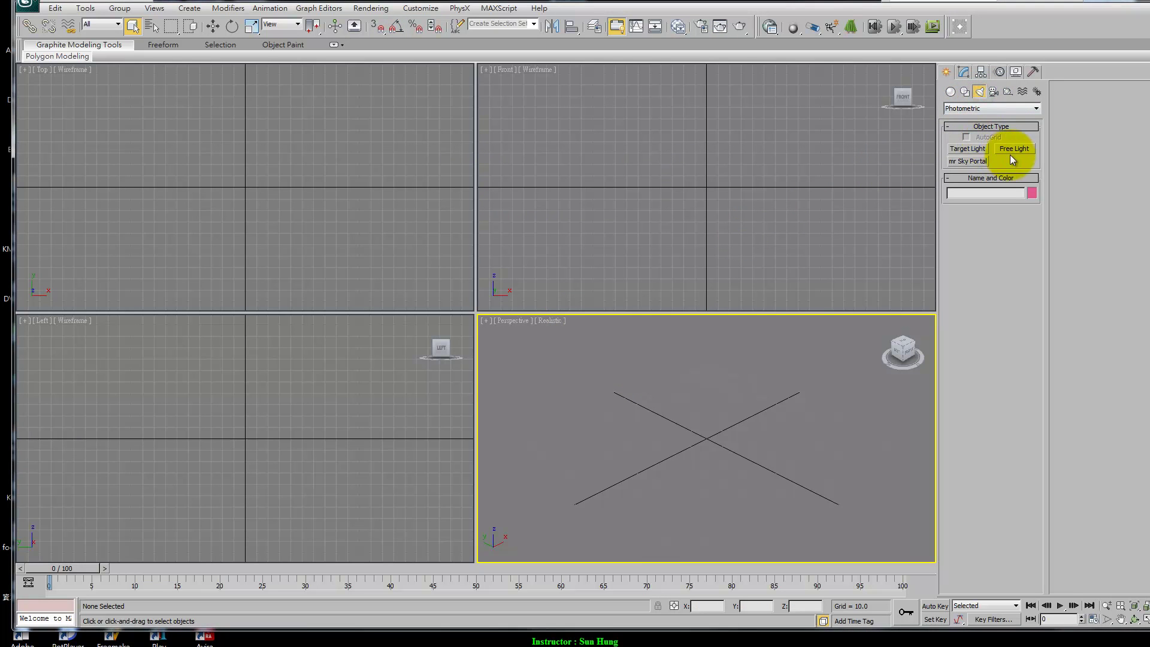
pyautogui.click(1028, 114)
pyautogui.click(980, 125)
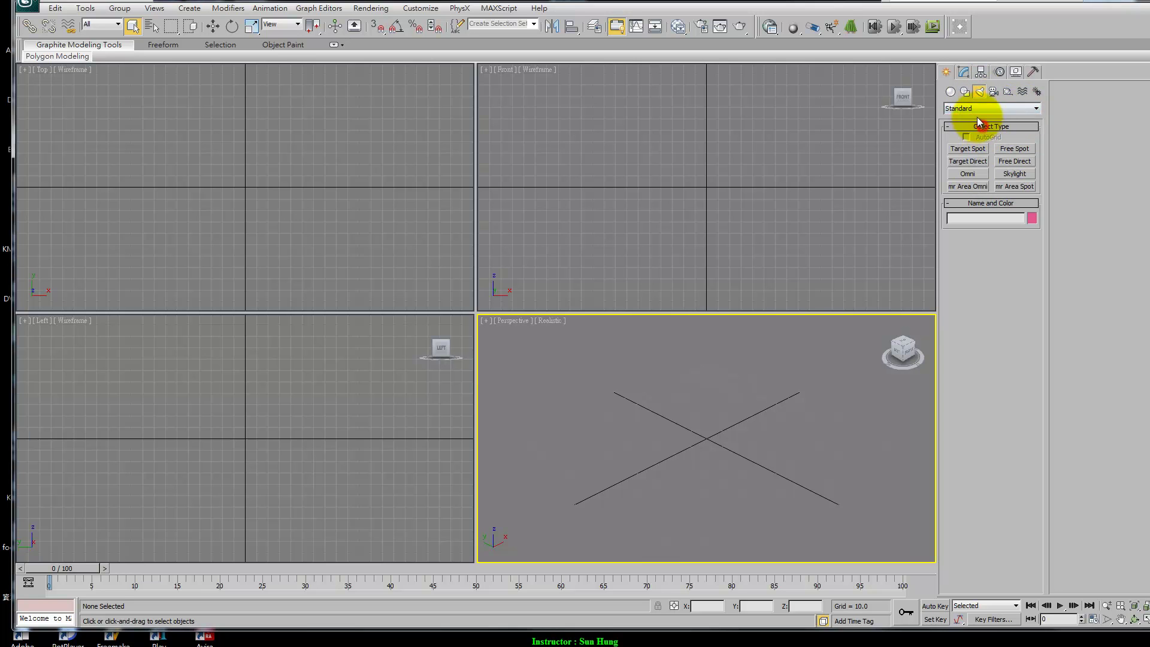
pyautogui.click(979, 150)
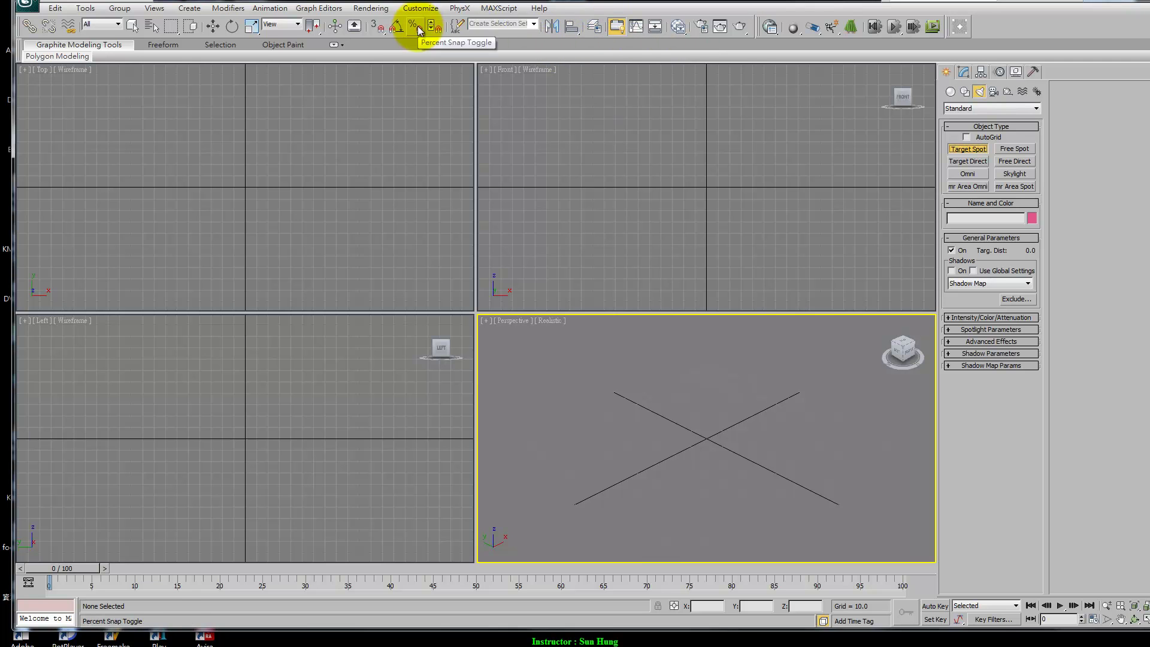
pyautogui.rightClick(375, 31)
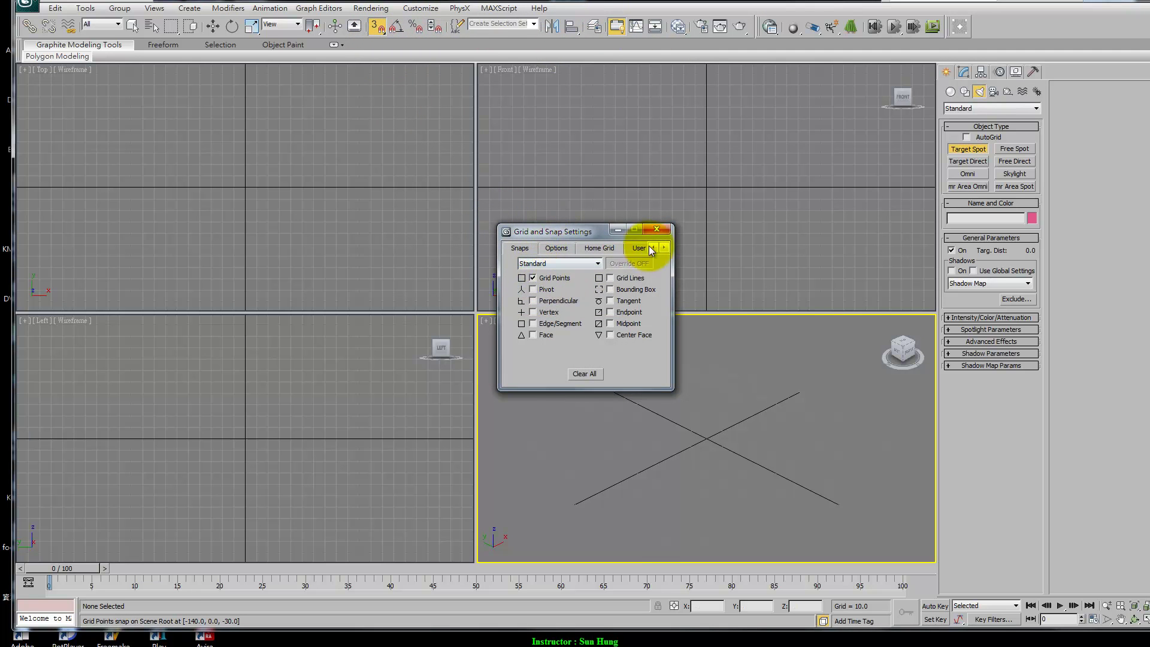
# Step: Create Target Spot Spot001 from the origin in the Front view, select its target, disable snapping
pyautogui.click(658, 230)
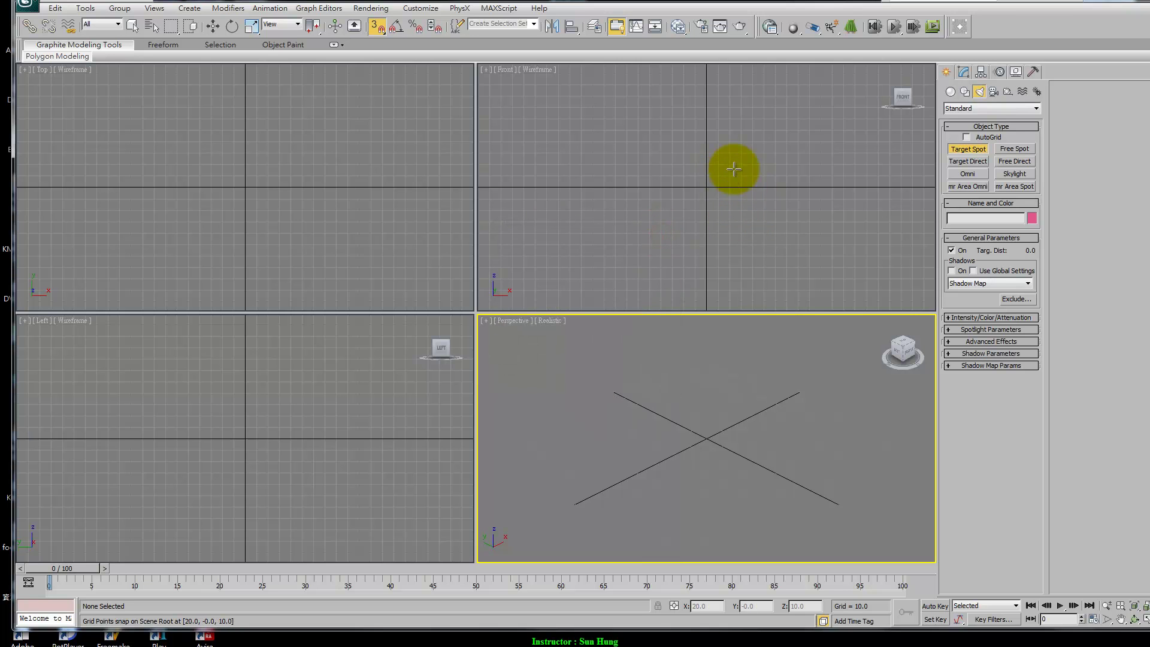
pyautogui.moveTo(732, 167); pyautogui.dragTo(770, 236, button='middle')
pyautogui.moveTo(737, 263)
pyautogui.mouseDown()
pyautogui.moveTo(600, 141)
pyautogui.moveTo(645, 128)
pyautogui.mouseUp()
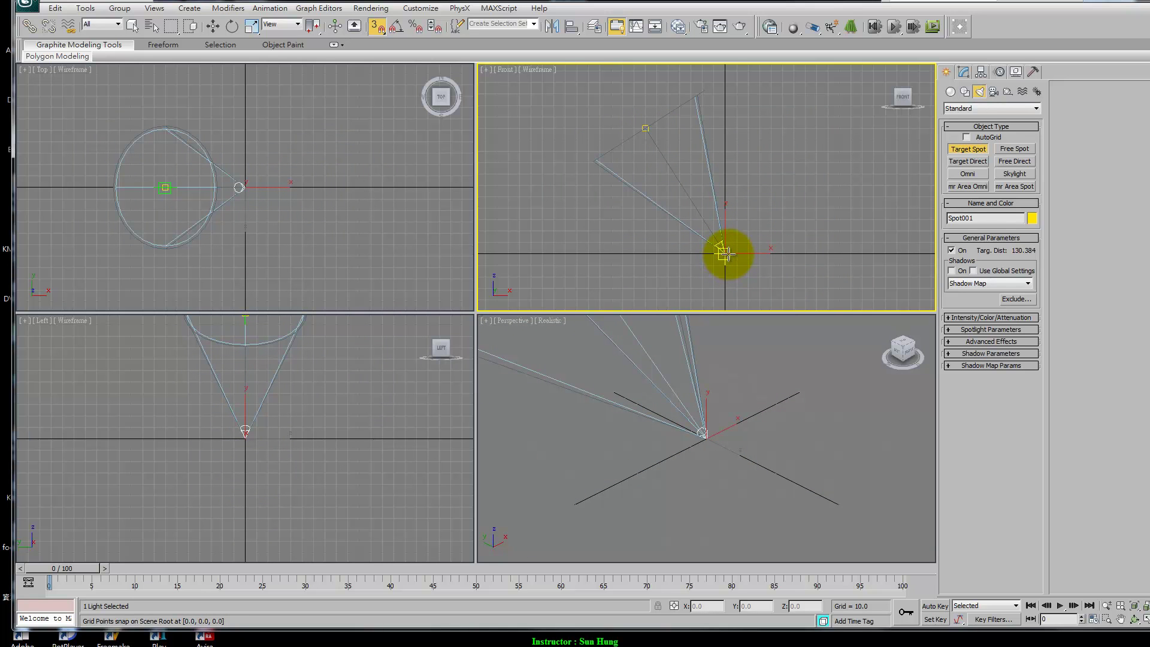
pyautogui.rightClick(648, 128)
pyautogui.click(646, 127)
pyautogui.click(213, 26)
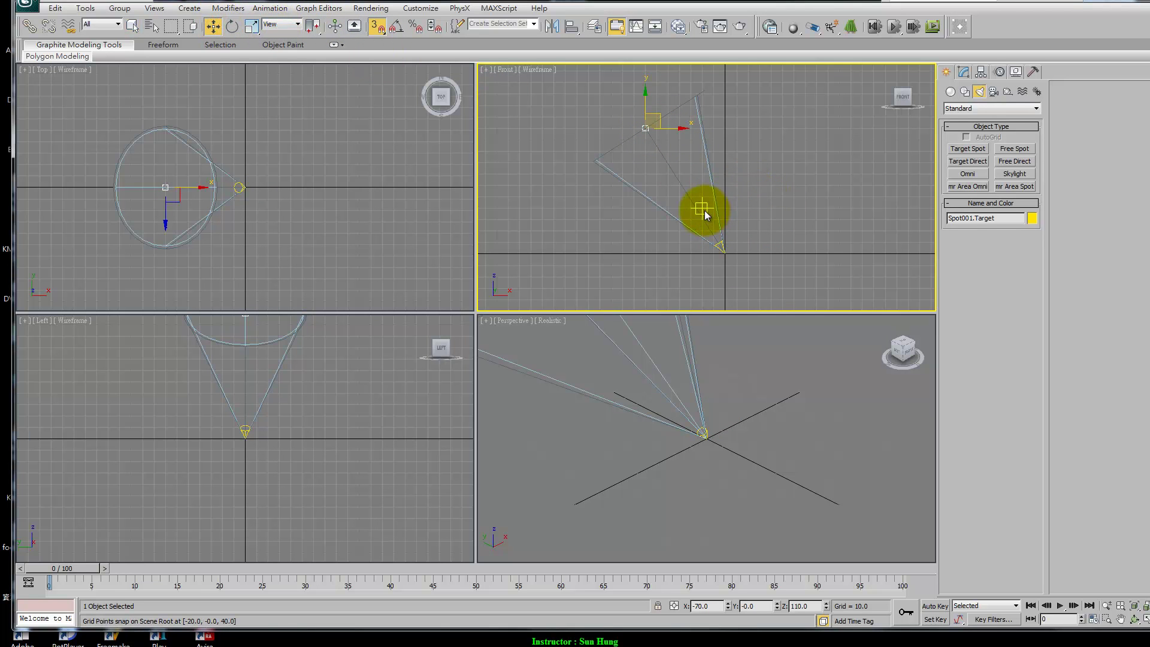
pyautogui.press('s')
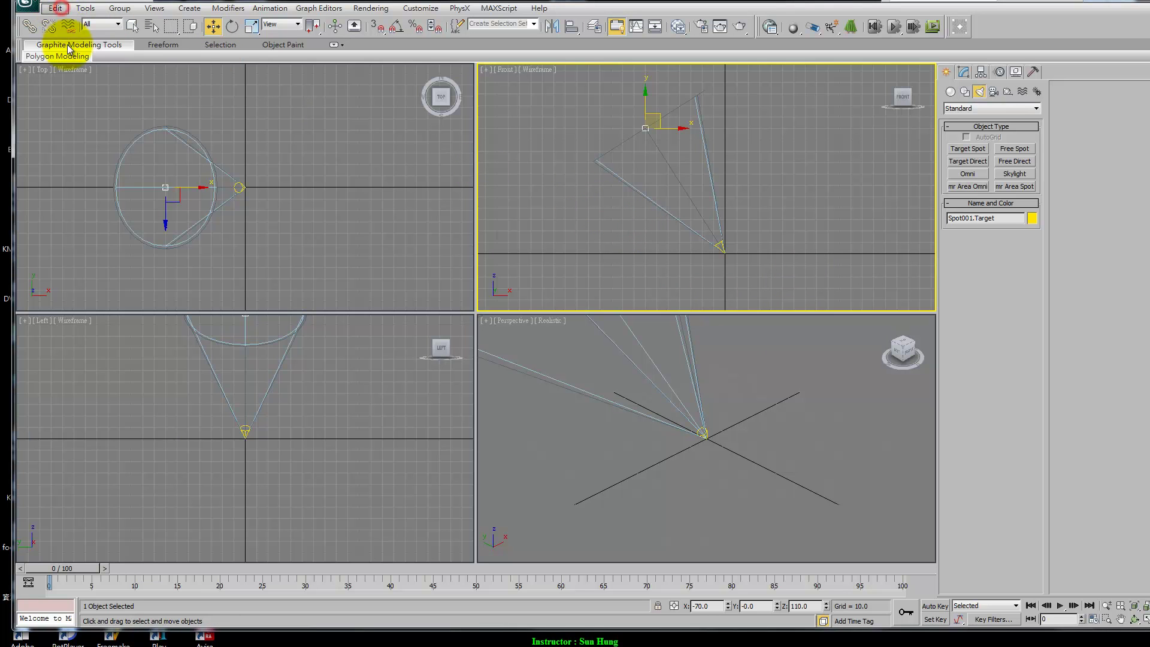
# Step: Place Spot001's target at world X 30, Y -100, Z 25, then select the spotlight
pyautogui.click(54, 9)
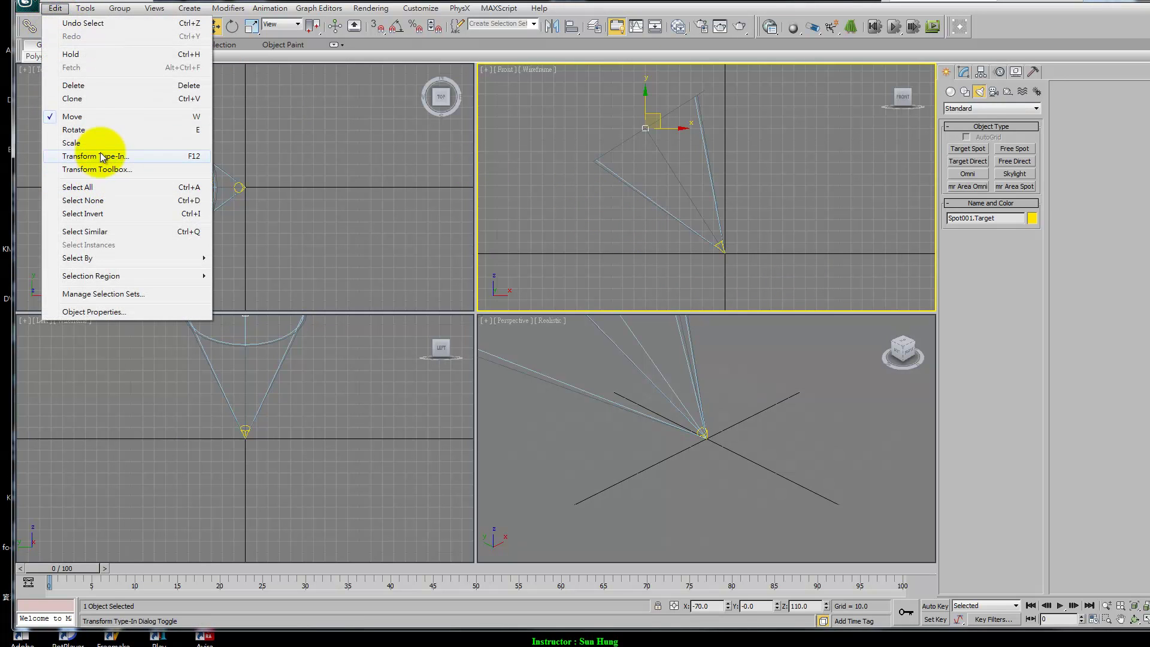
pyautogui.click(100, 156)
pyautogui.moveTo(676, 277); pyautogui.dragTo(438, 279)
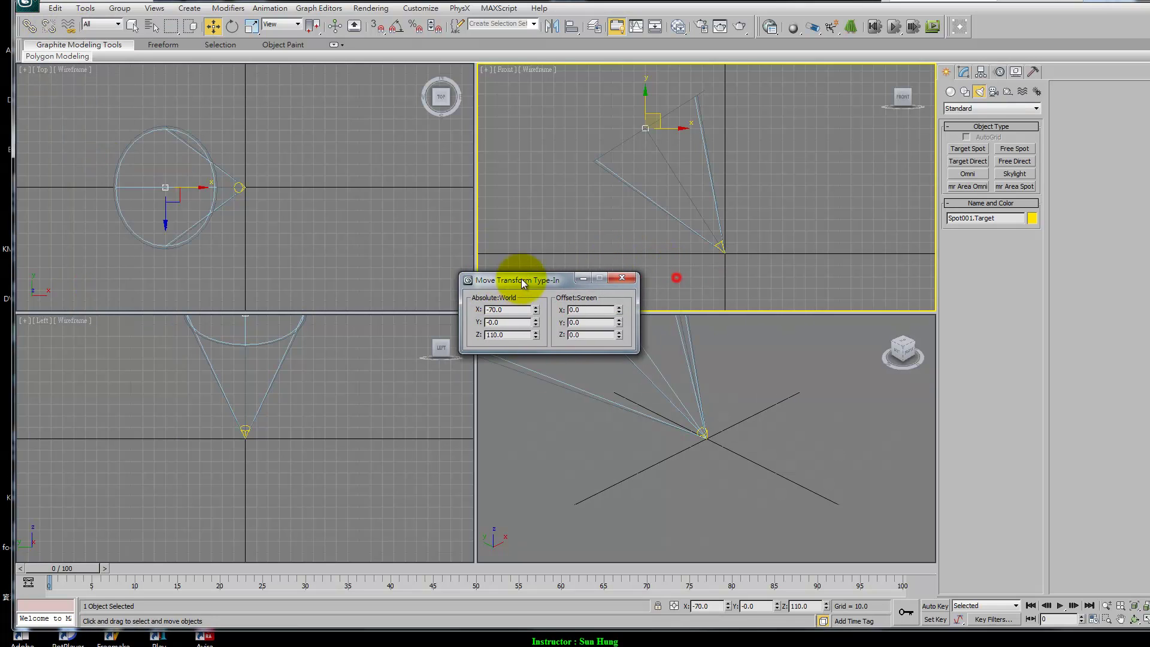
pyautogui.doubleClick(434, 317)
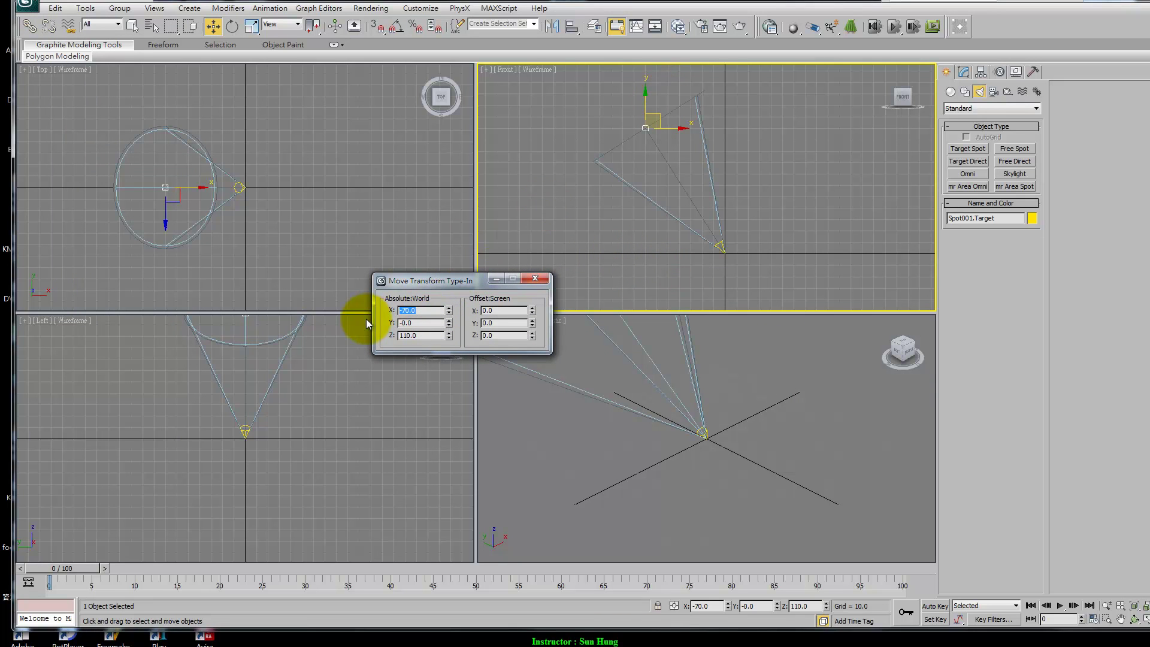
pyautogui.write('30')
pyautogui.press('Tab')
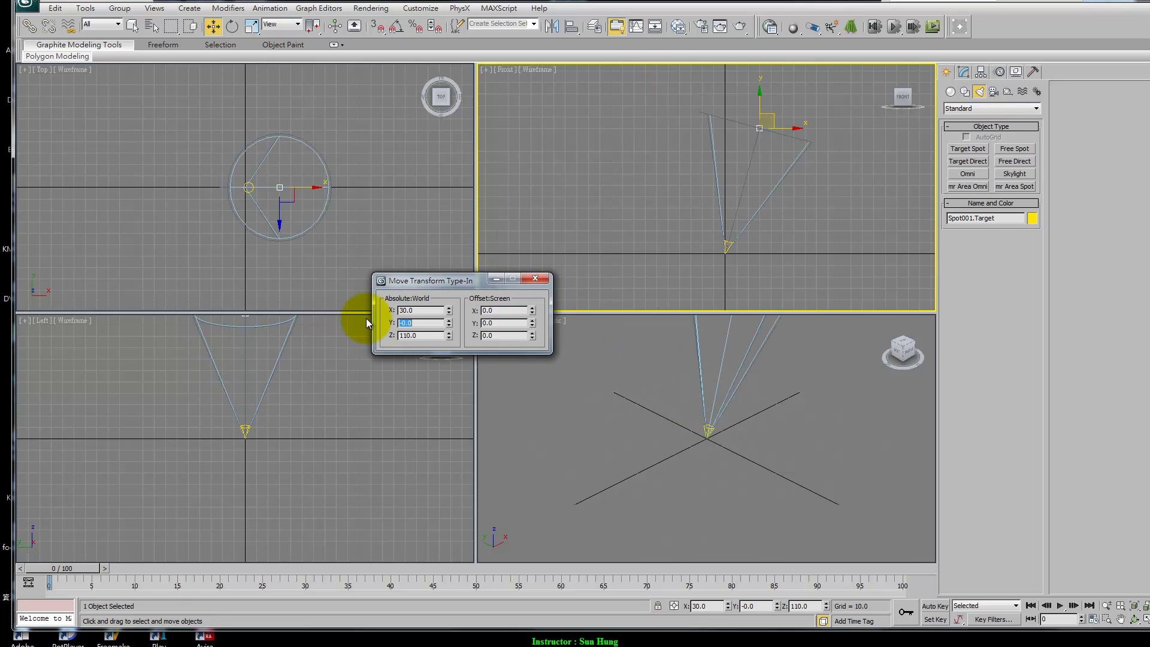
pyautogui.write('-100')
pyautogui.press('Tab')
pyautogui.write('25')
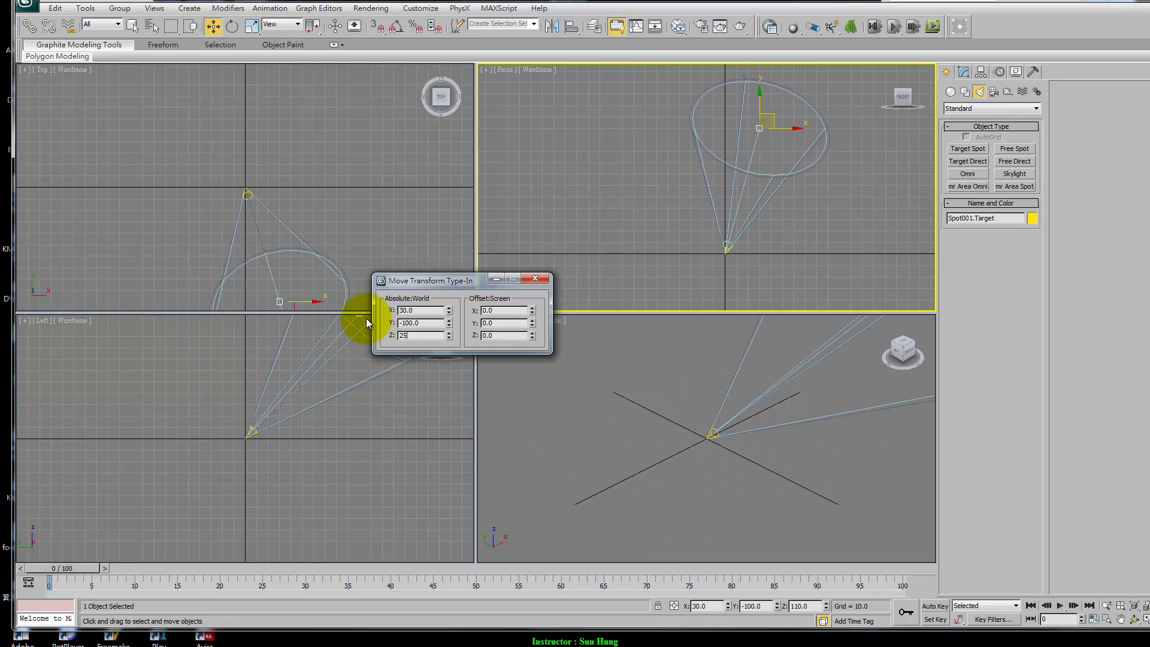
pyautogui.press('Return')
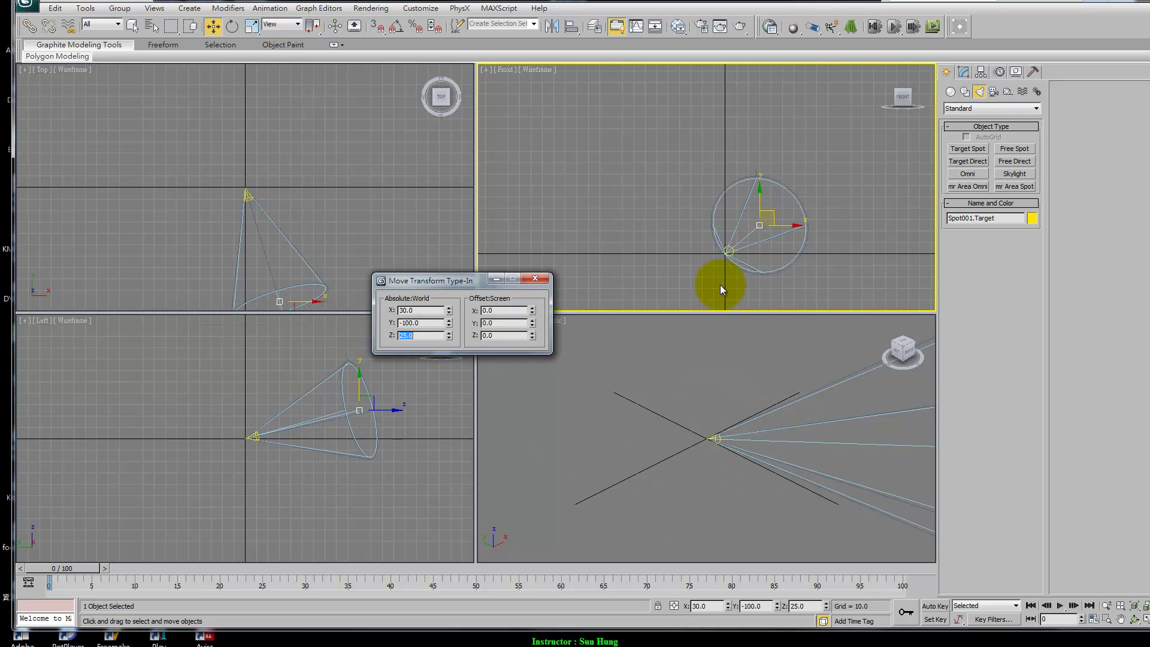
pyautogui.click(726, 253)
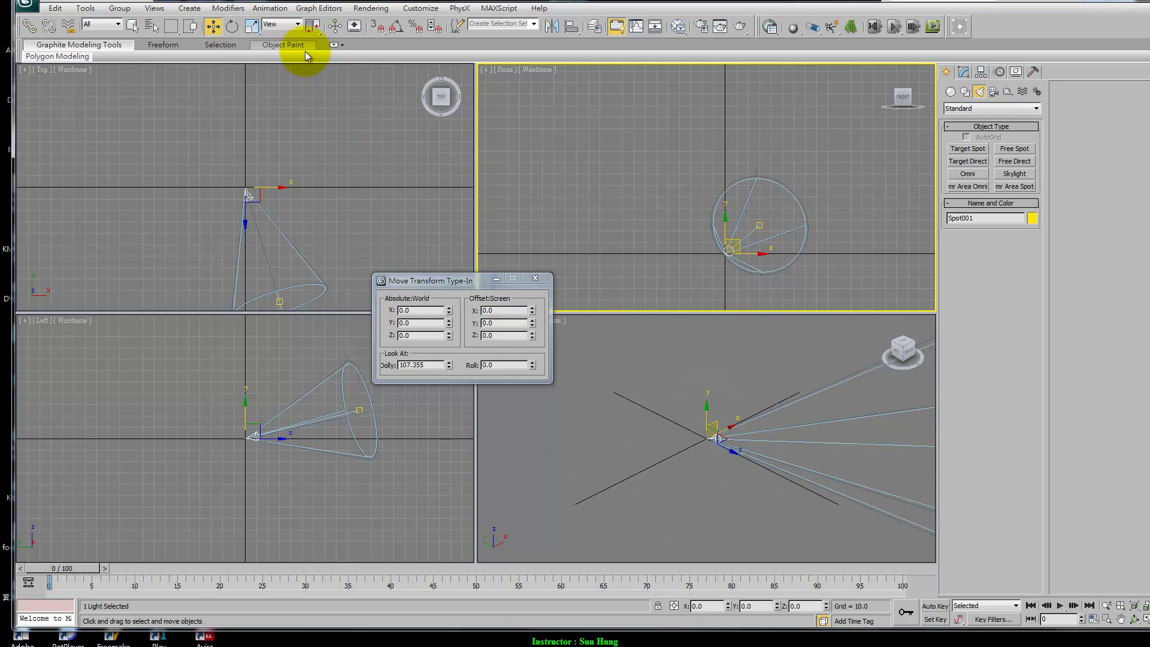
# Step: Switch to Select and Rotate and read the spotlight's world Z rotation, 16.699
pyautogui.click(232, 26)
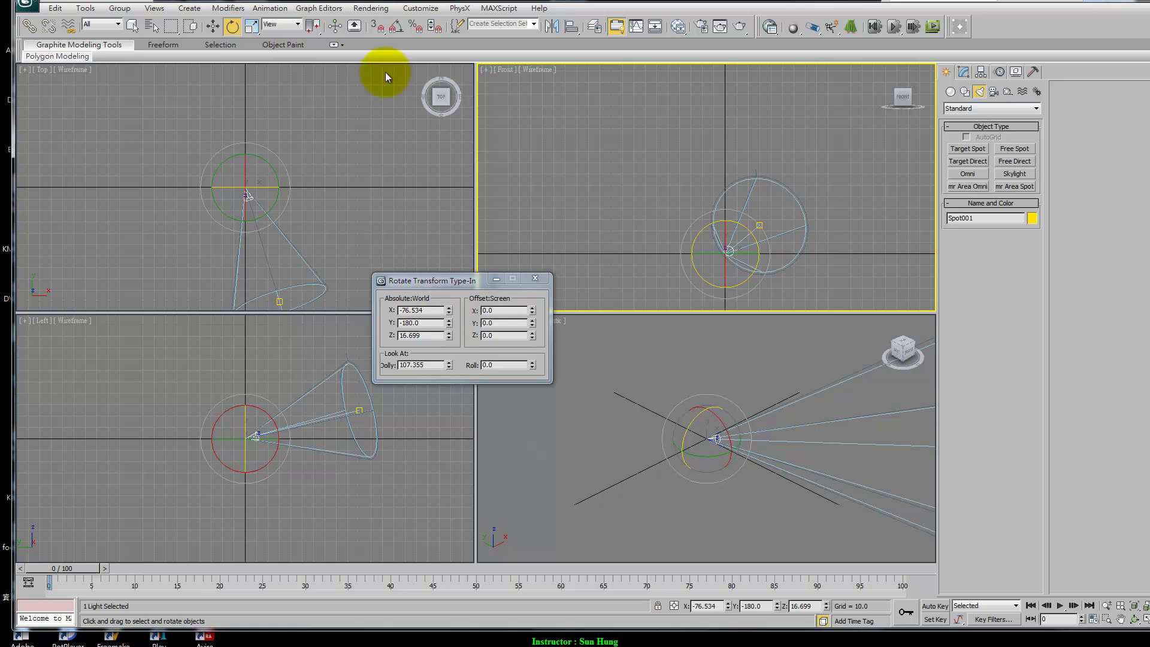
pyautogui.doubleClick(434, 336)
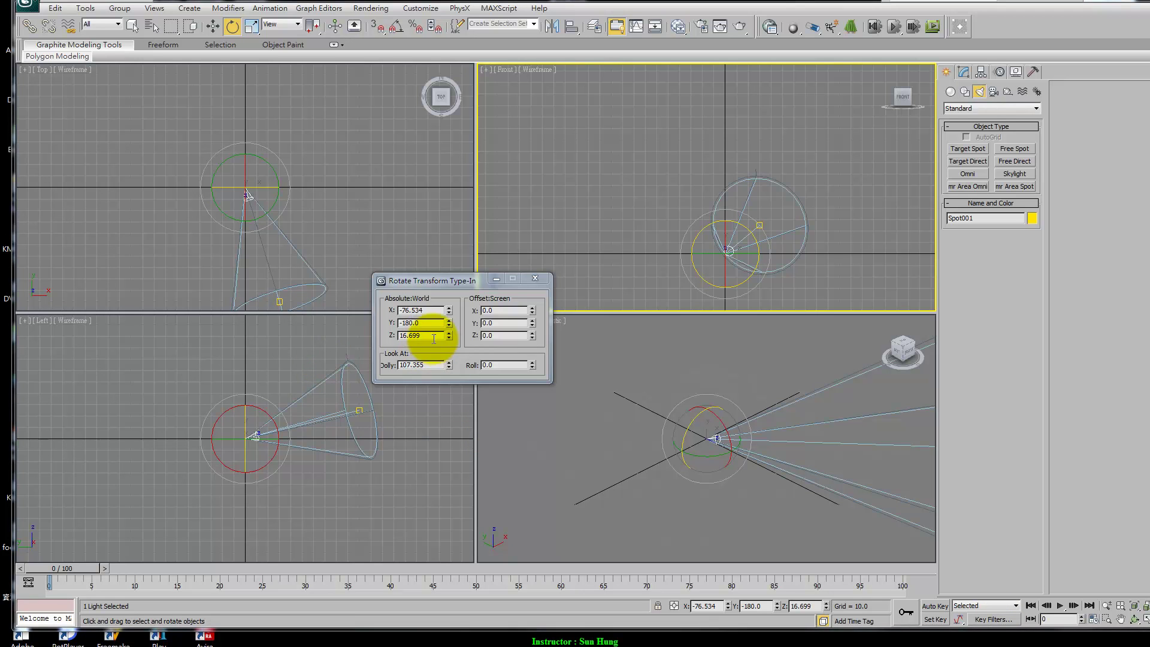
pyautogui.doubleClick(432, 366)
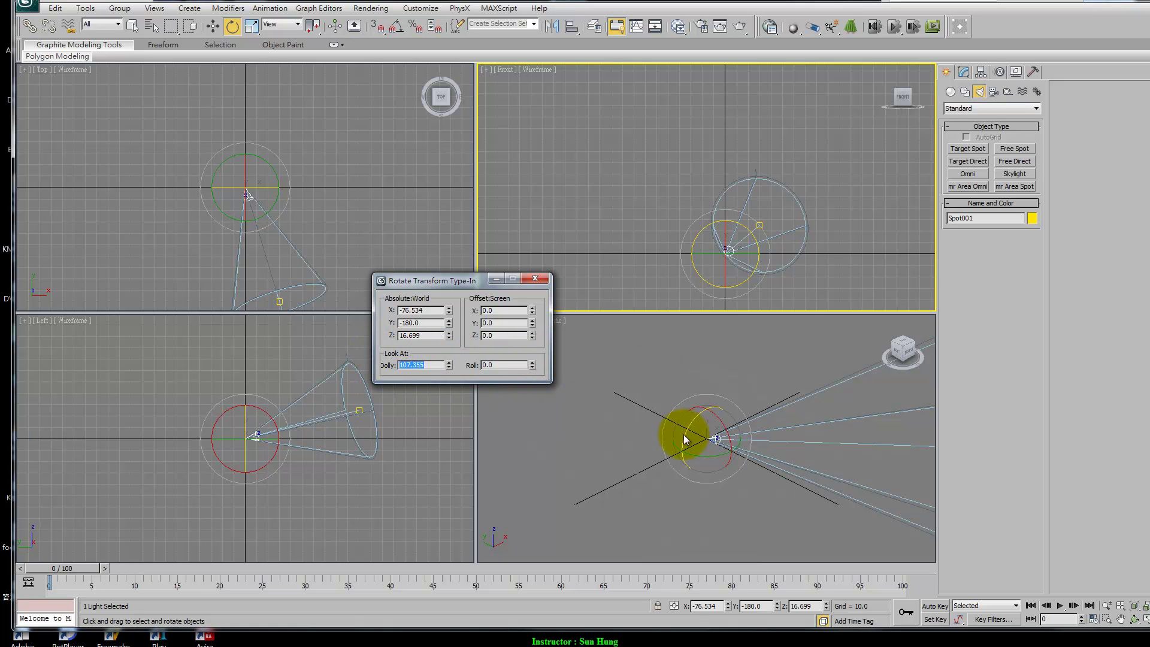
# Step: Activate the Perspective view, then reopen Rotate Type-In to confirm Z rotation 16.699
pyautogui.moveTo(462, 280); pyautogui.dragTo(370, 259)
pyautogui.click(515, 324)
pyautogui.click(443, 257)
pyautogui.click(516, 323)
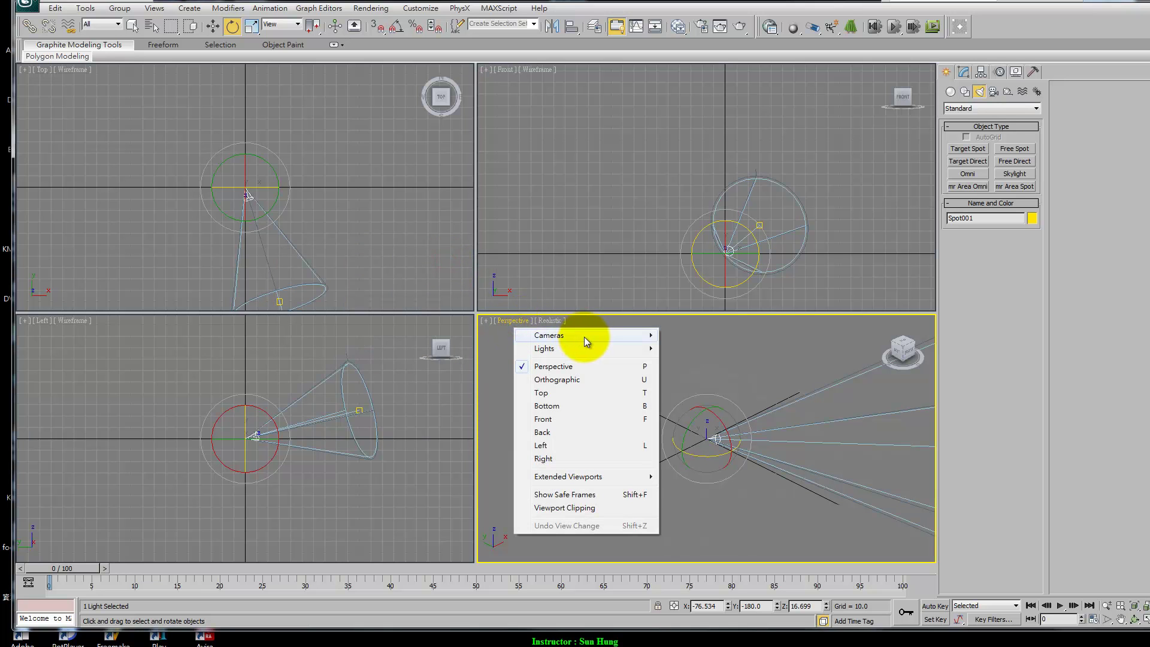
pyautogui.moveTo(544, 349)
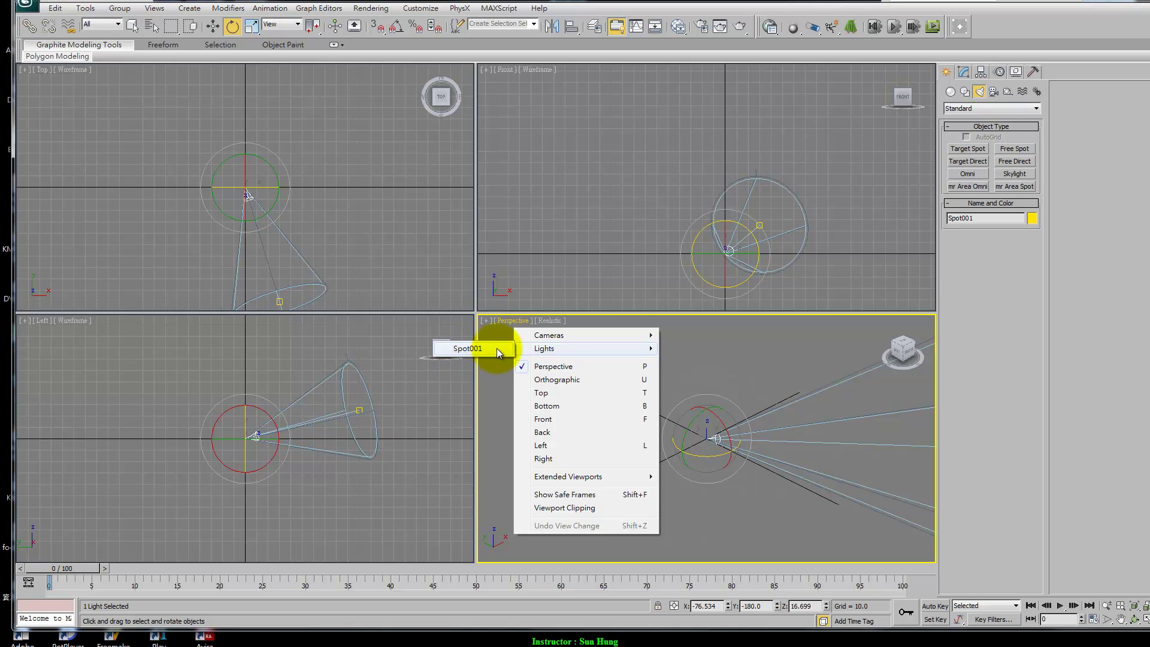
pyautogui.click(710, 438)
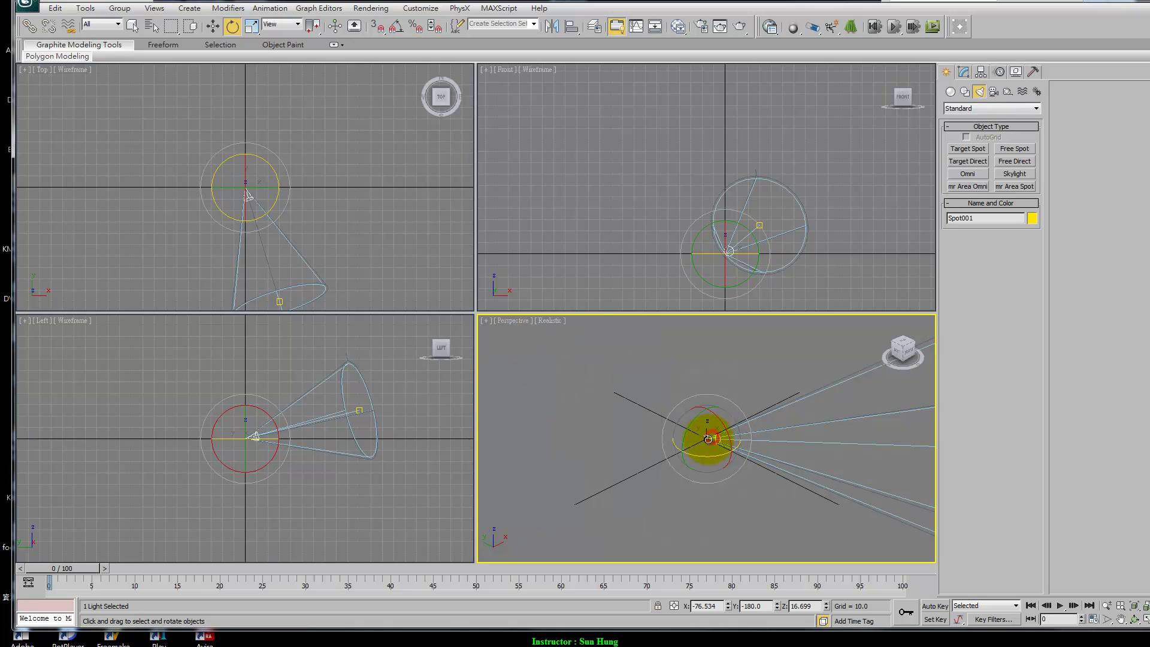
pyautogui.press('F12')
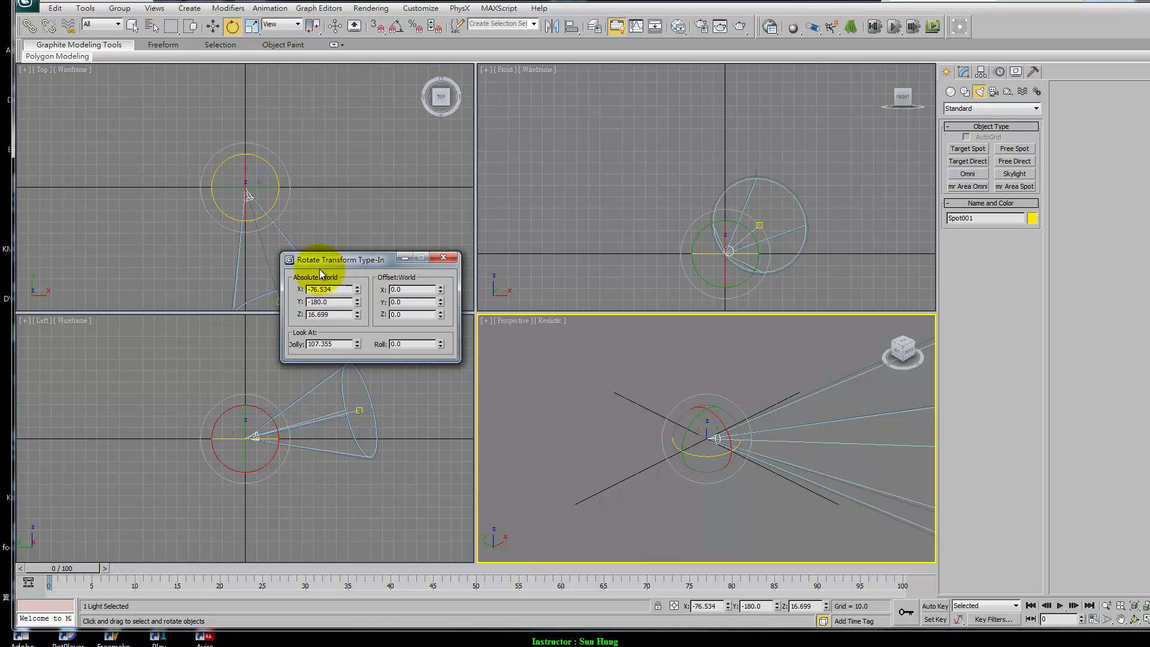
pyautogui.click(341, 314)
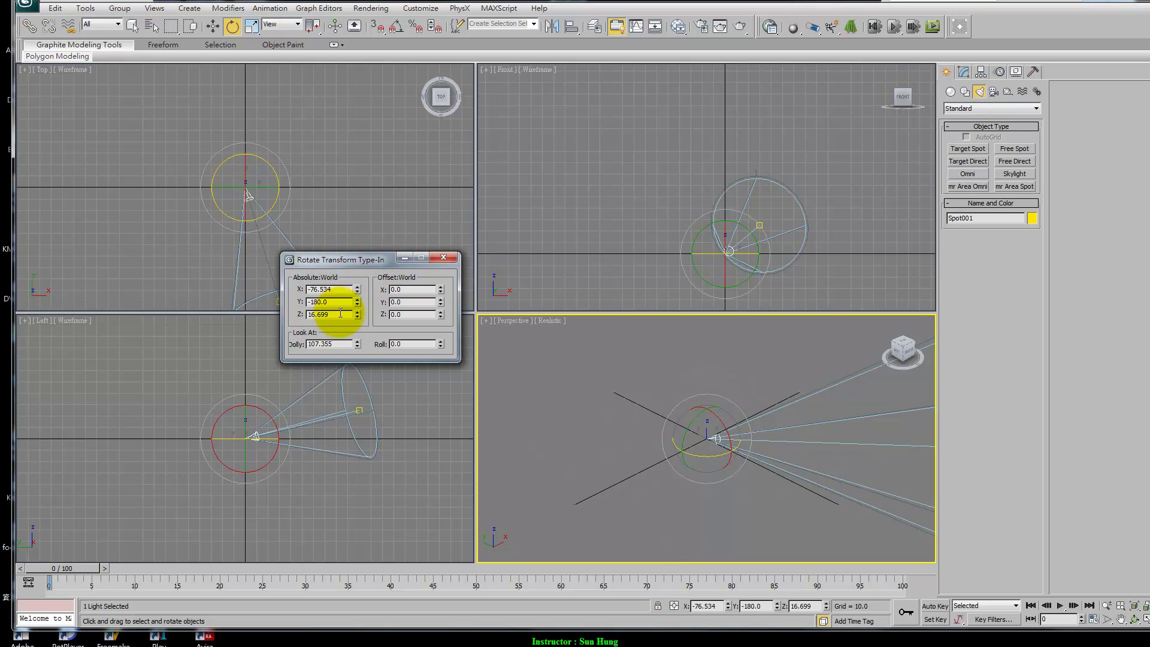